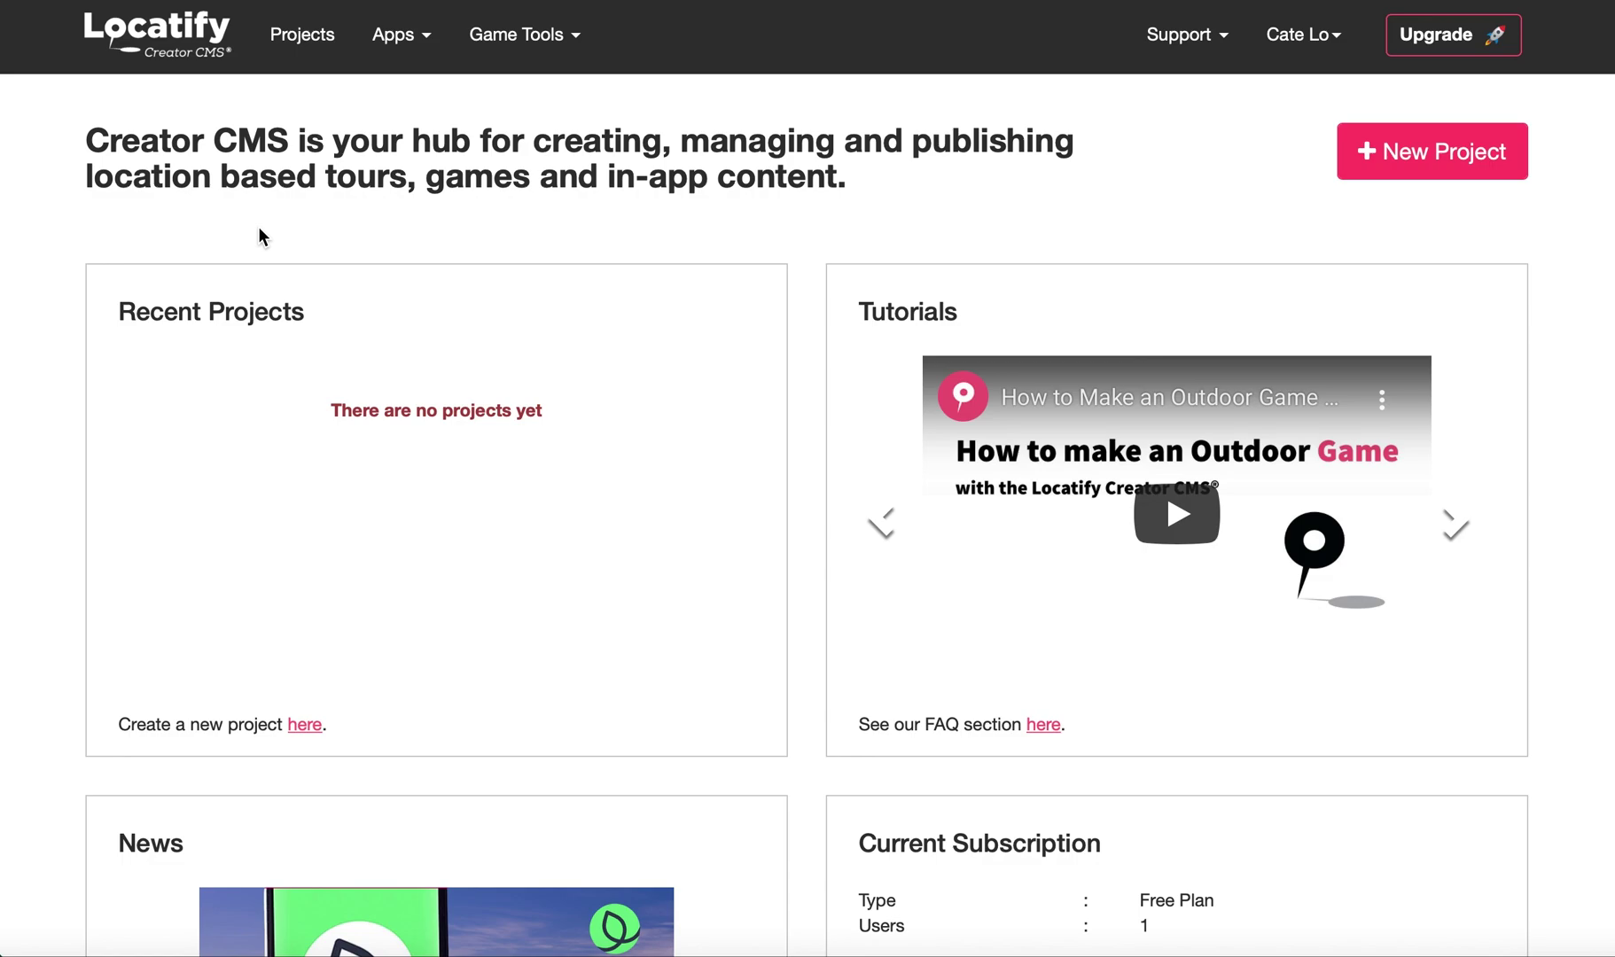
Create a new Tour Guide project named 'Guide' with English as its primary language
{"action": "left_click", "coordinate": [1429, 157]}
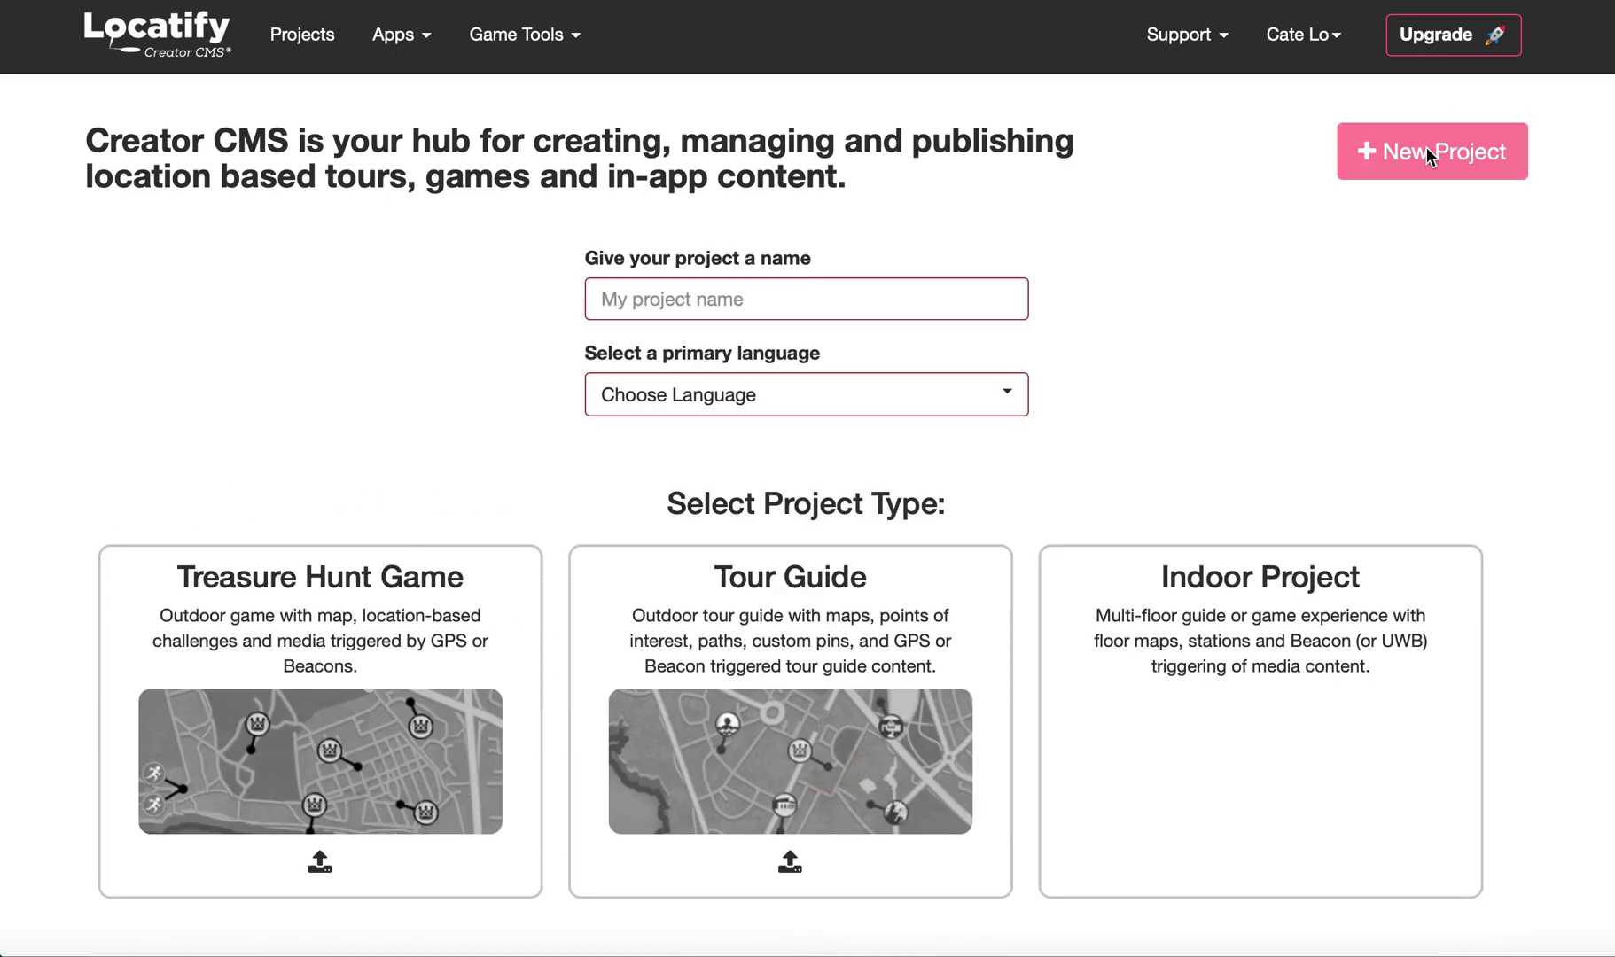
{"action": "left_click", "coordinate": [828, 299]}
{"action": "type", "text": "Guide"}
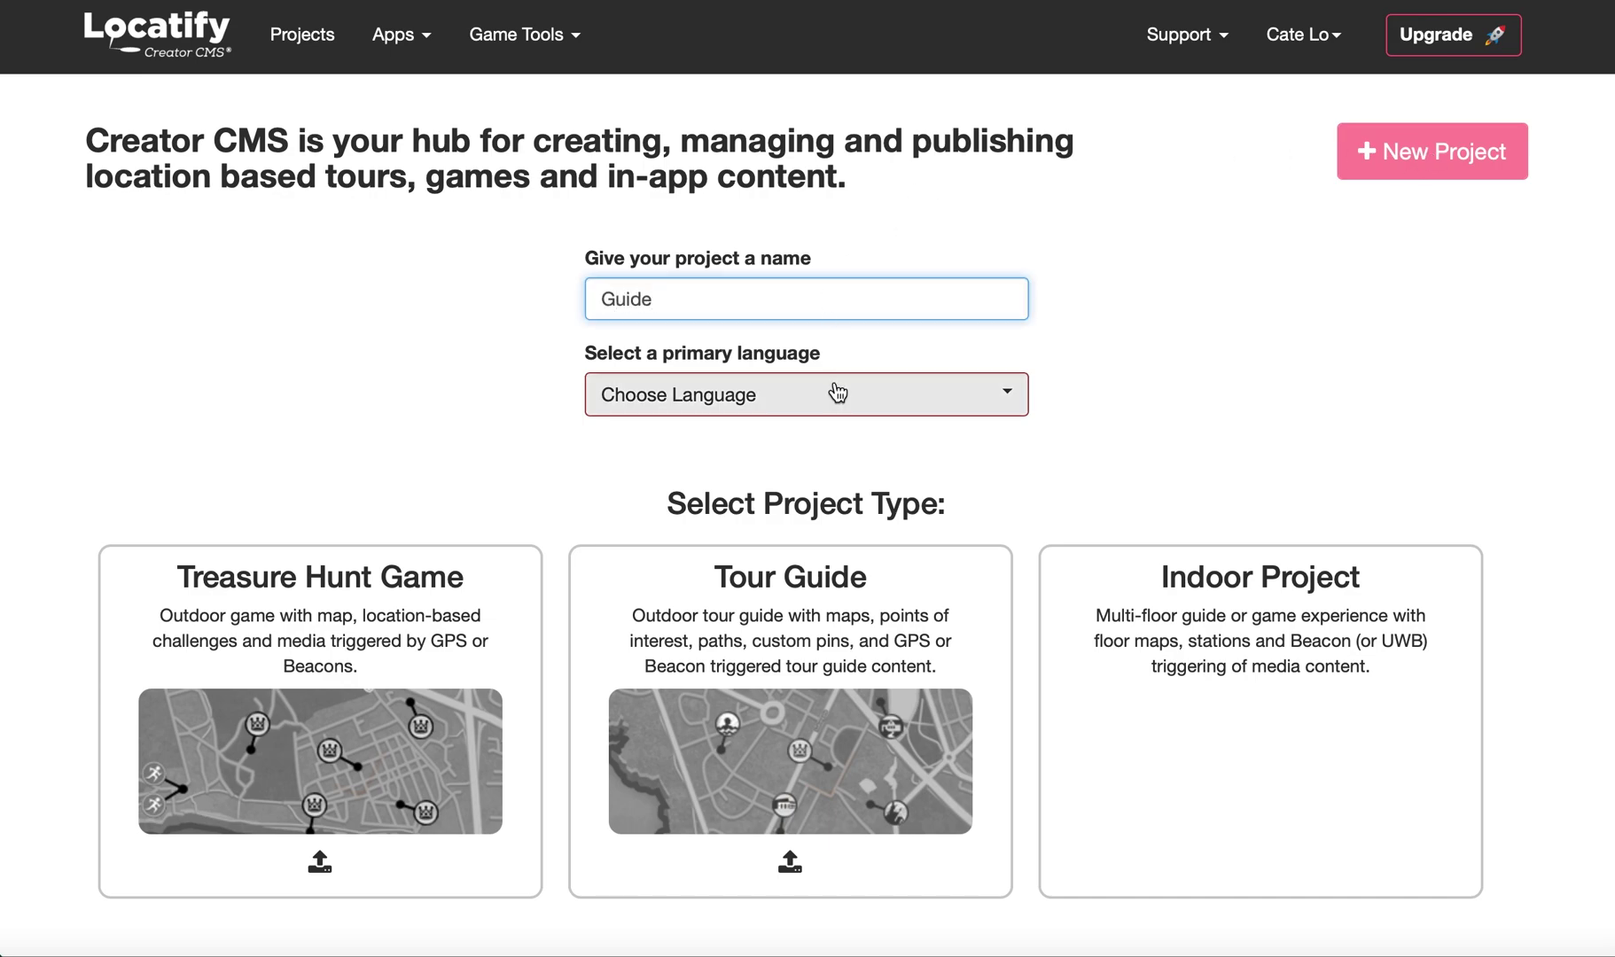
{"action": "left_click", "coordinate": [837, 393]}
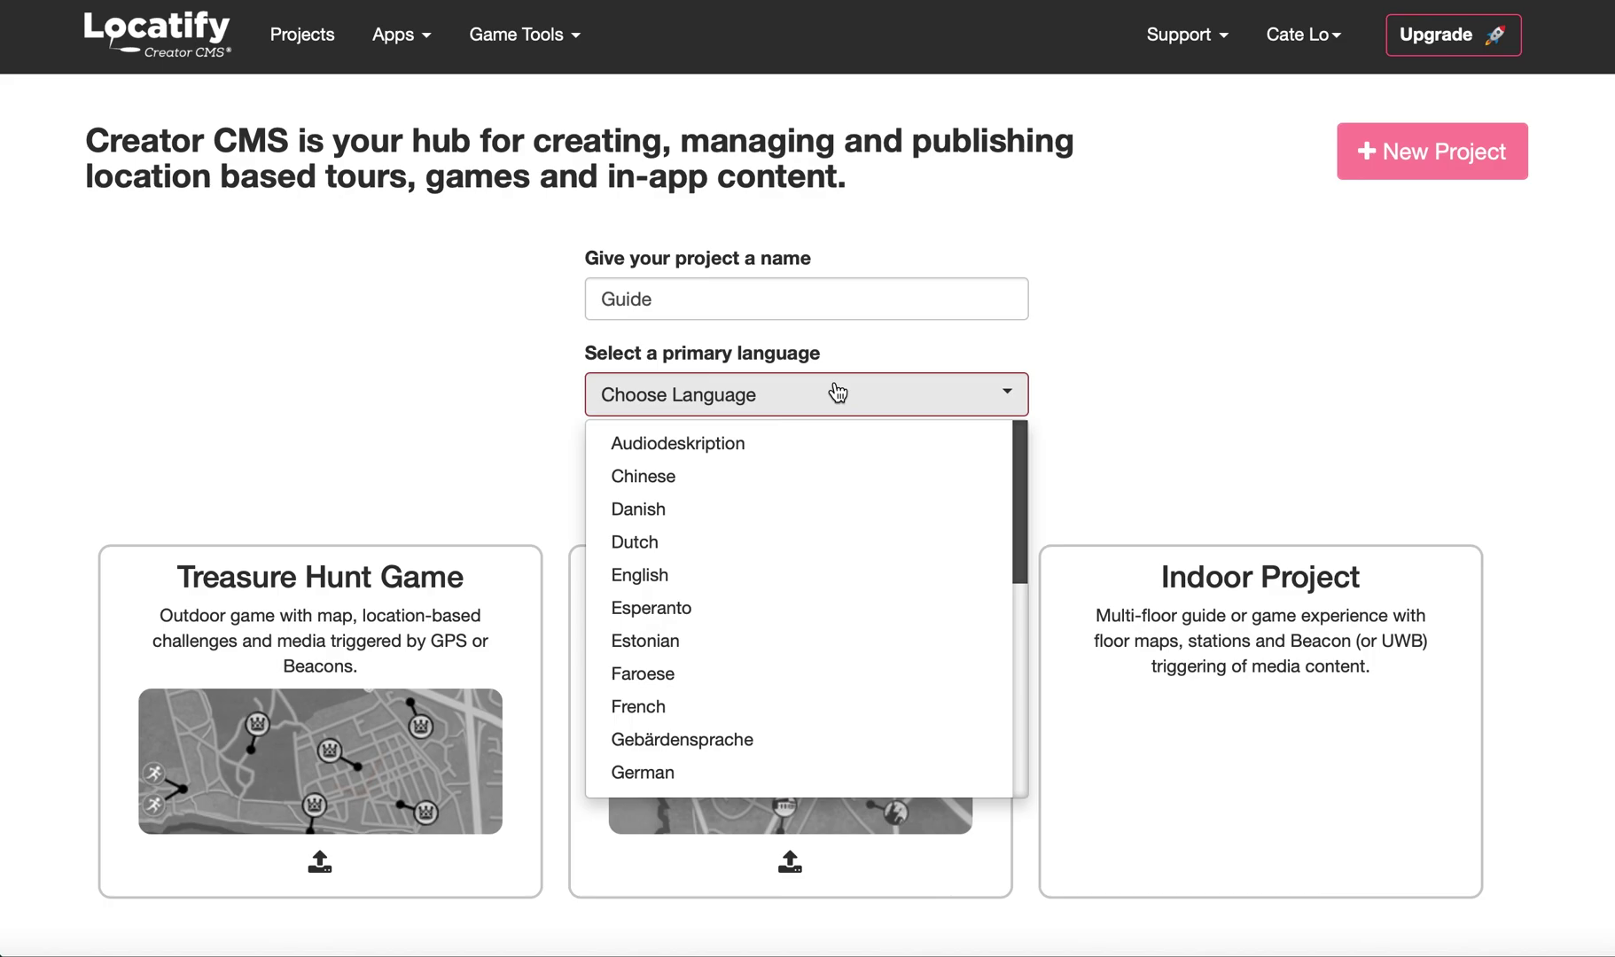
{"action": "left_click", "coordinate": [822, 576]}
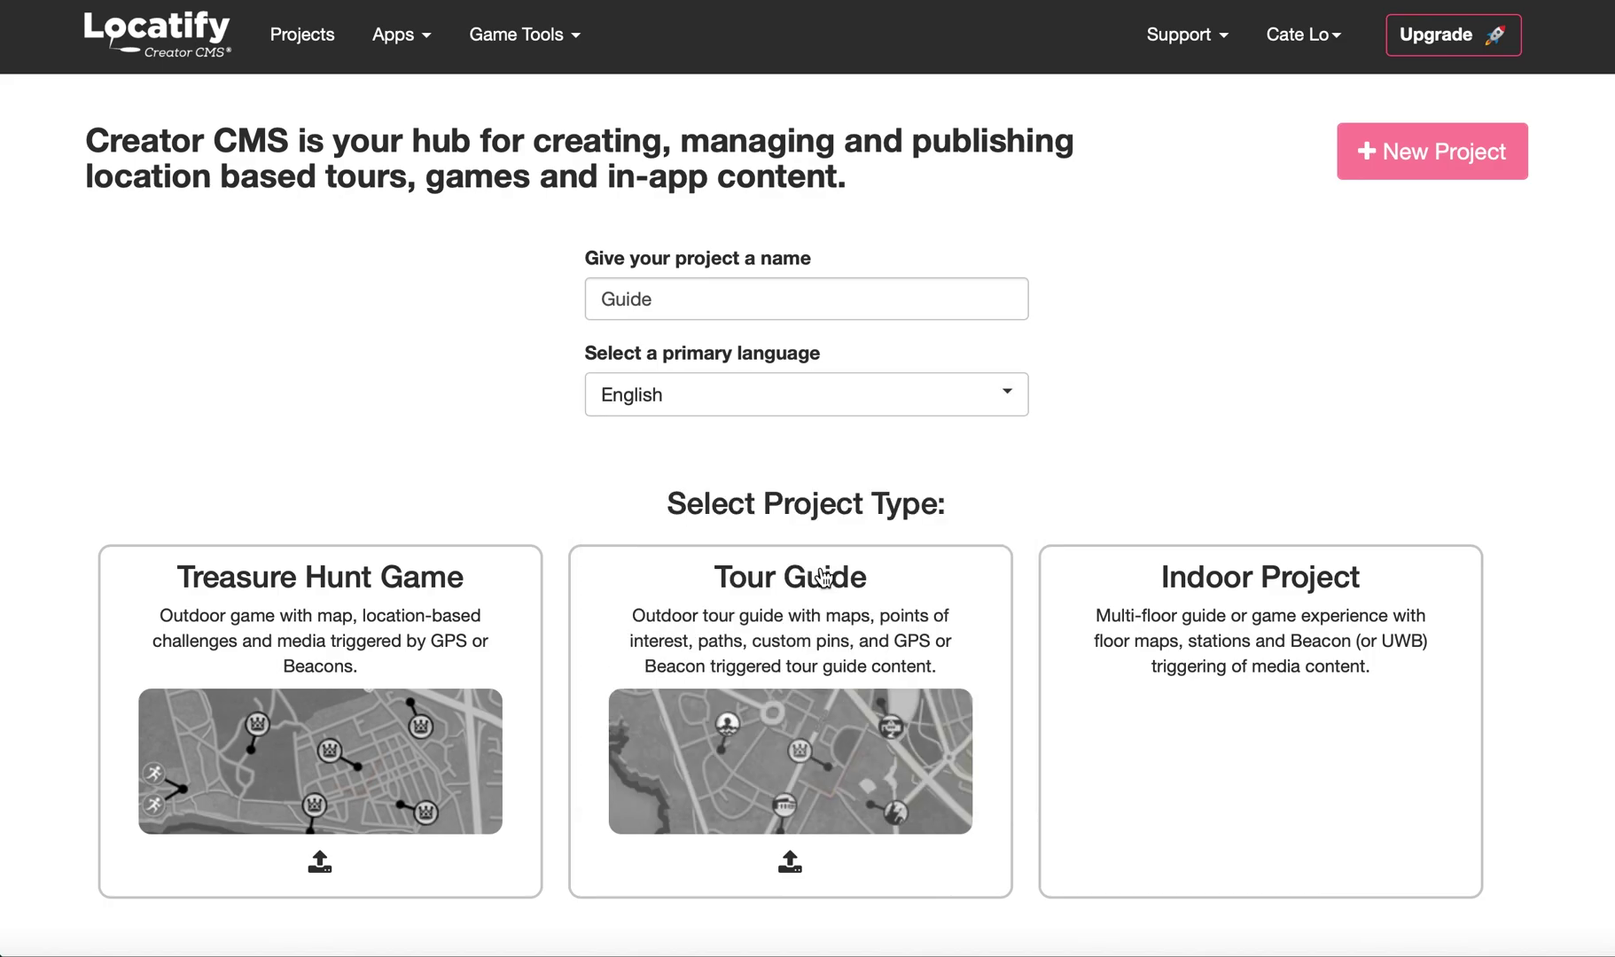
{"action": "left_click", "coordinate": [788, 626]}
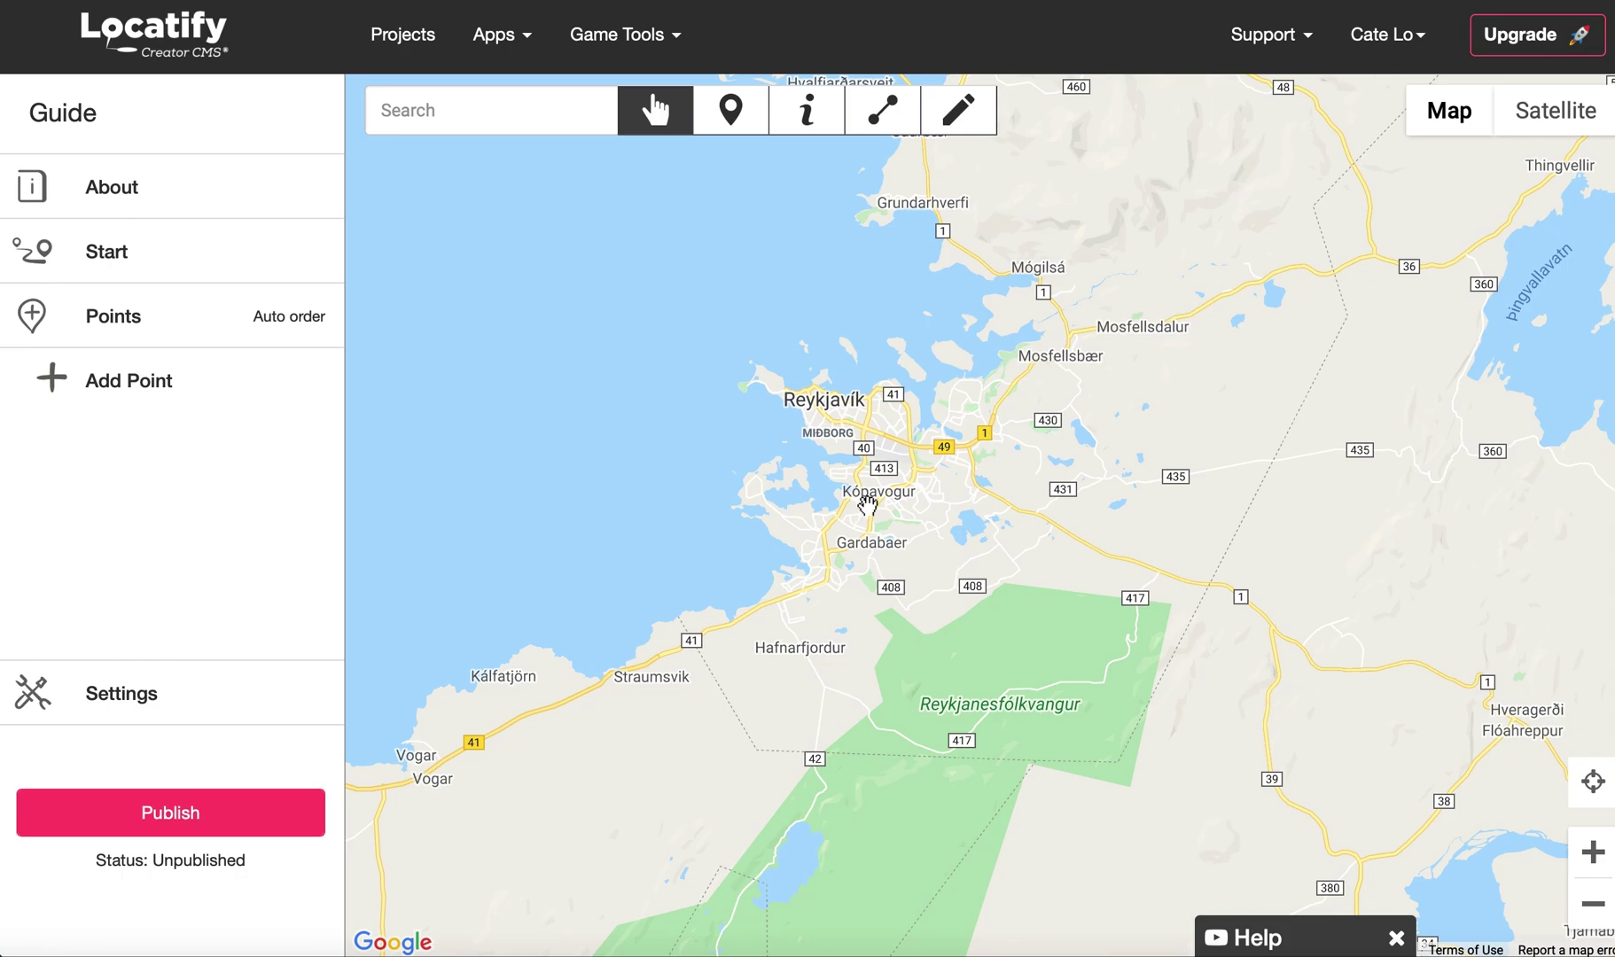
Centre the map on Vesturbær, Reykjavík via search, then enter point-placing mode
{"action": "scroll", "coordinate": [867, 506], "scroll_direction": "up", "scroll_amount": 3}
{"action": "scroll", "coordinate": [867, 506], "scroll_direction": "down", "scroll_amount": 2}
{"action": "left_click_drag", "start_coordinate": [867, 505], "coordinate": [911, 657]}
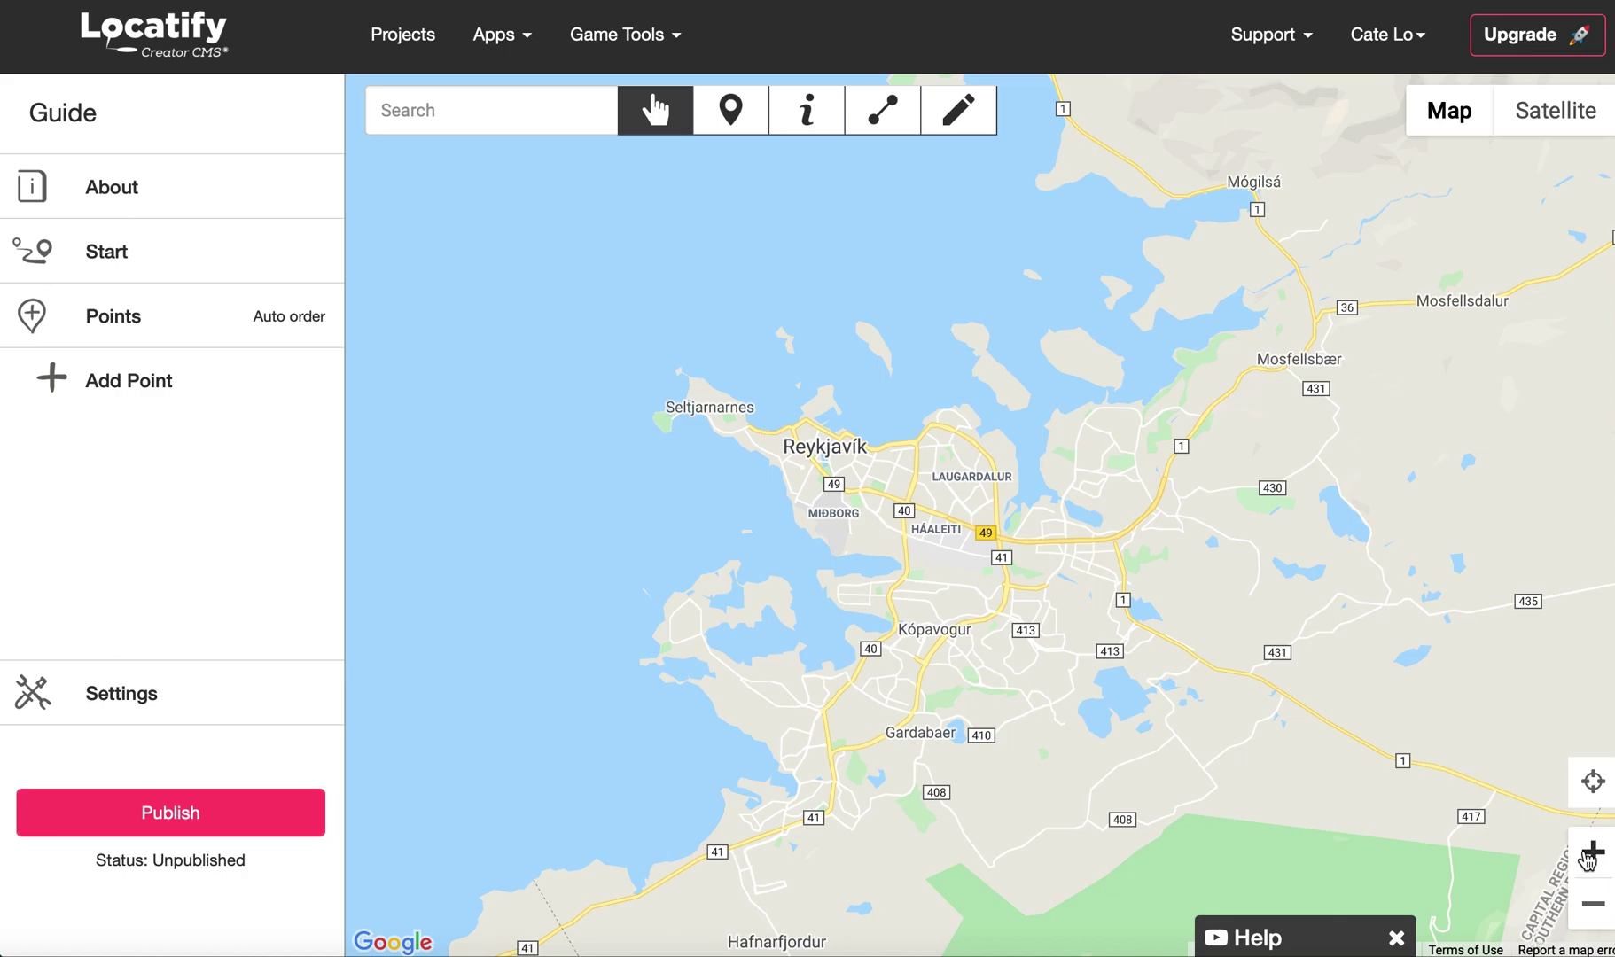
{"action": "left_click", "coordinate": [1590, 854]}
{"action": "left_click", "coordinate": [1593, 906]}
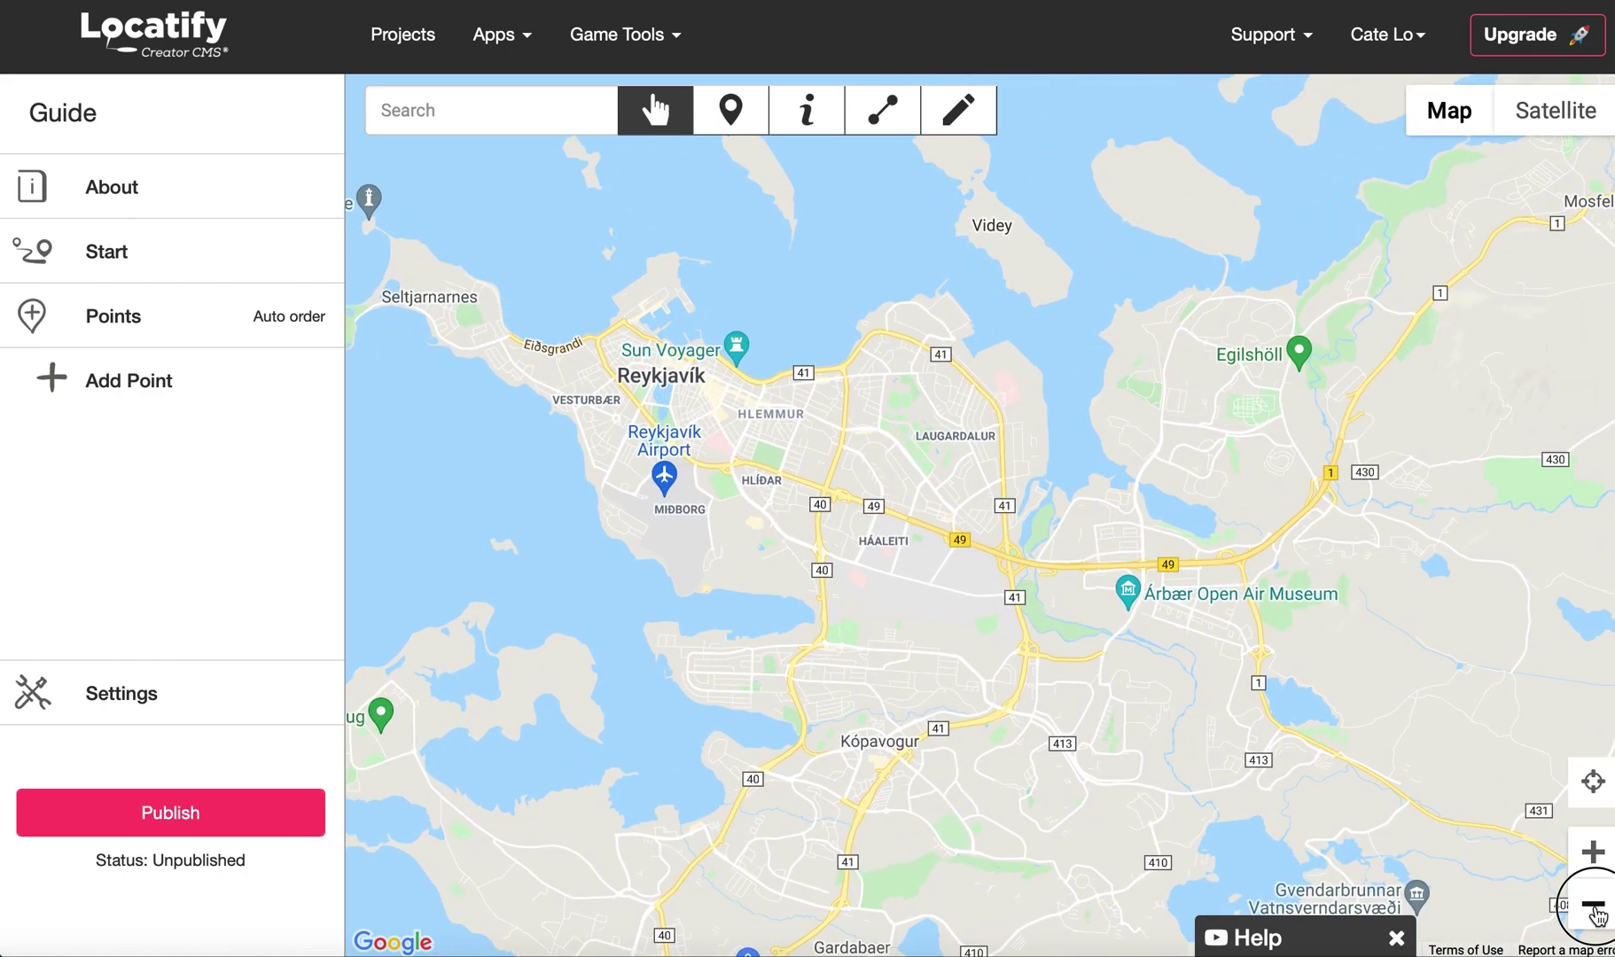
{"action": "left_click", "coordinate": [512, 106]}
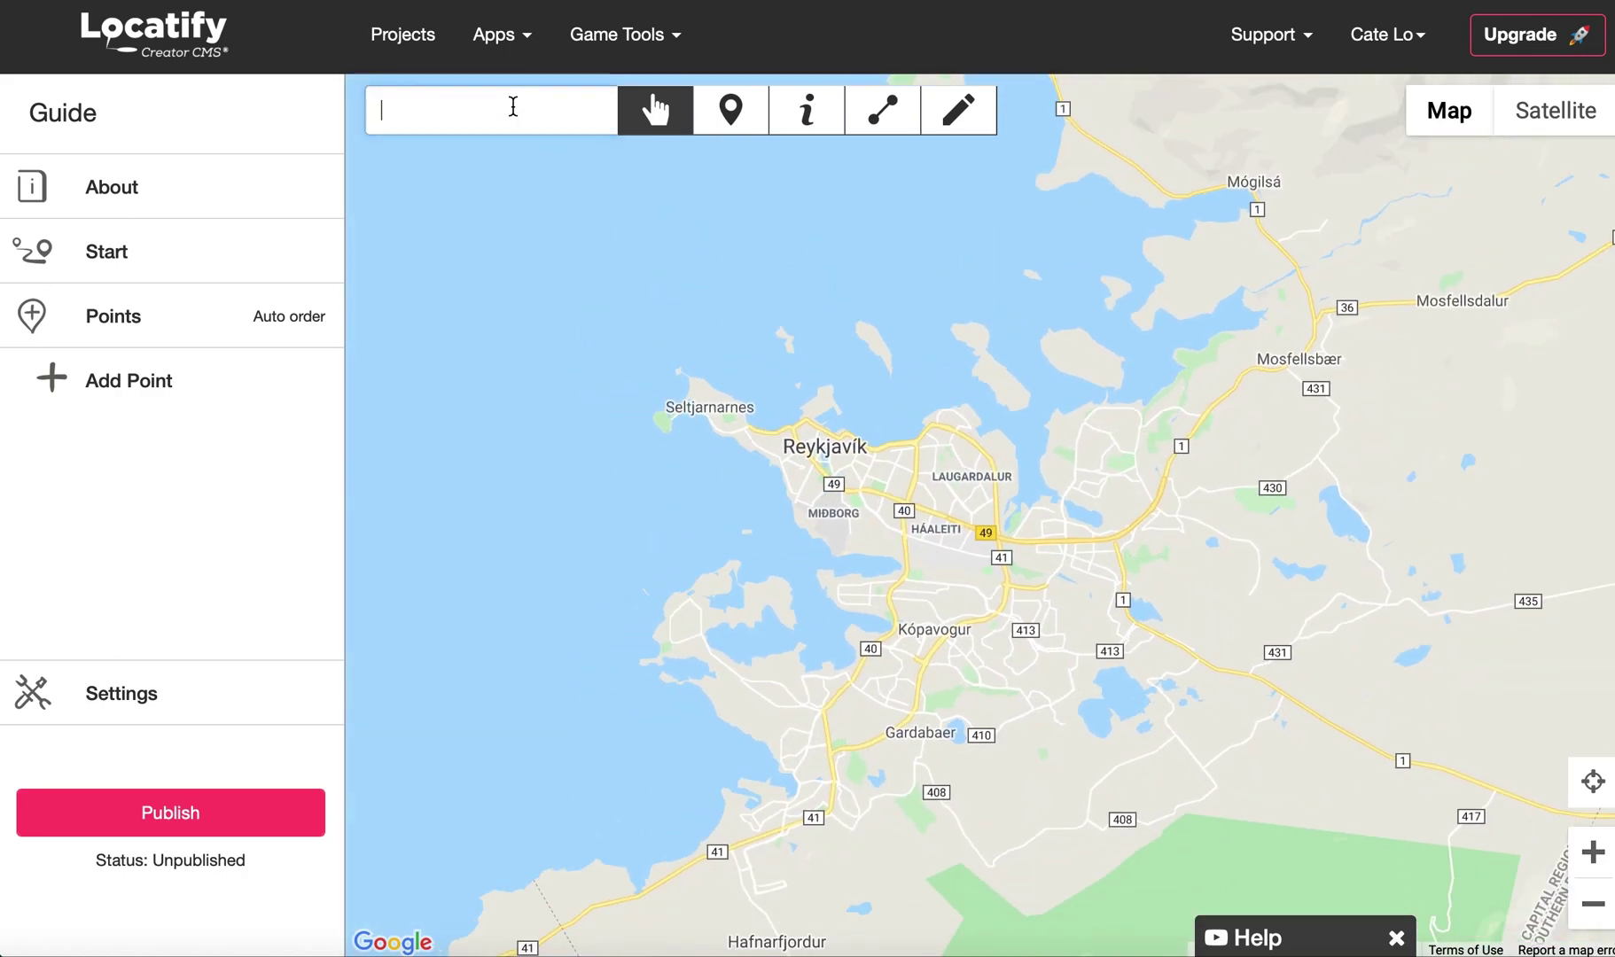
{"action": "type", "text": "Vesturbær"}
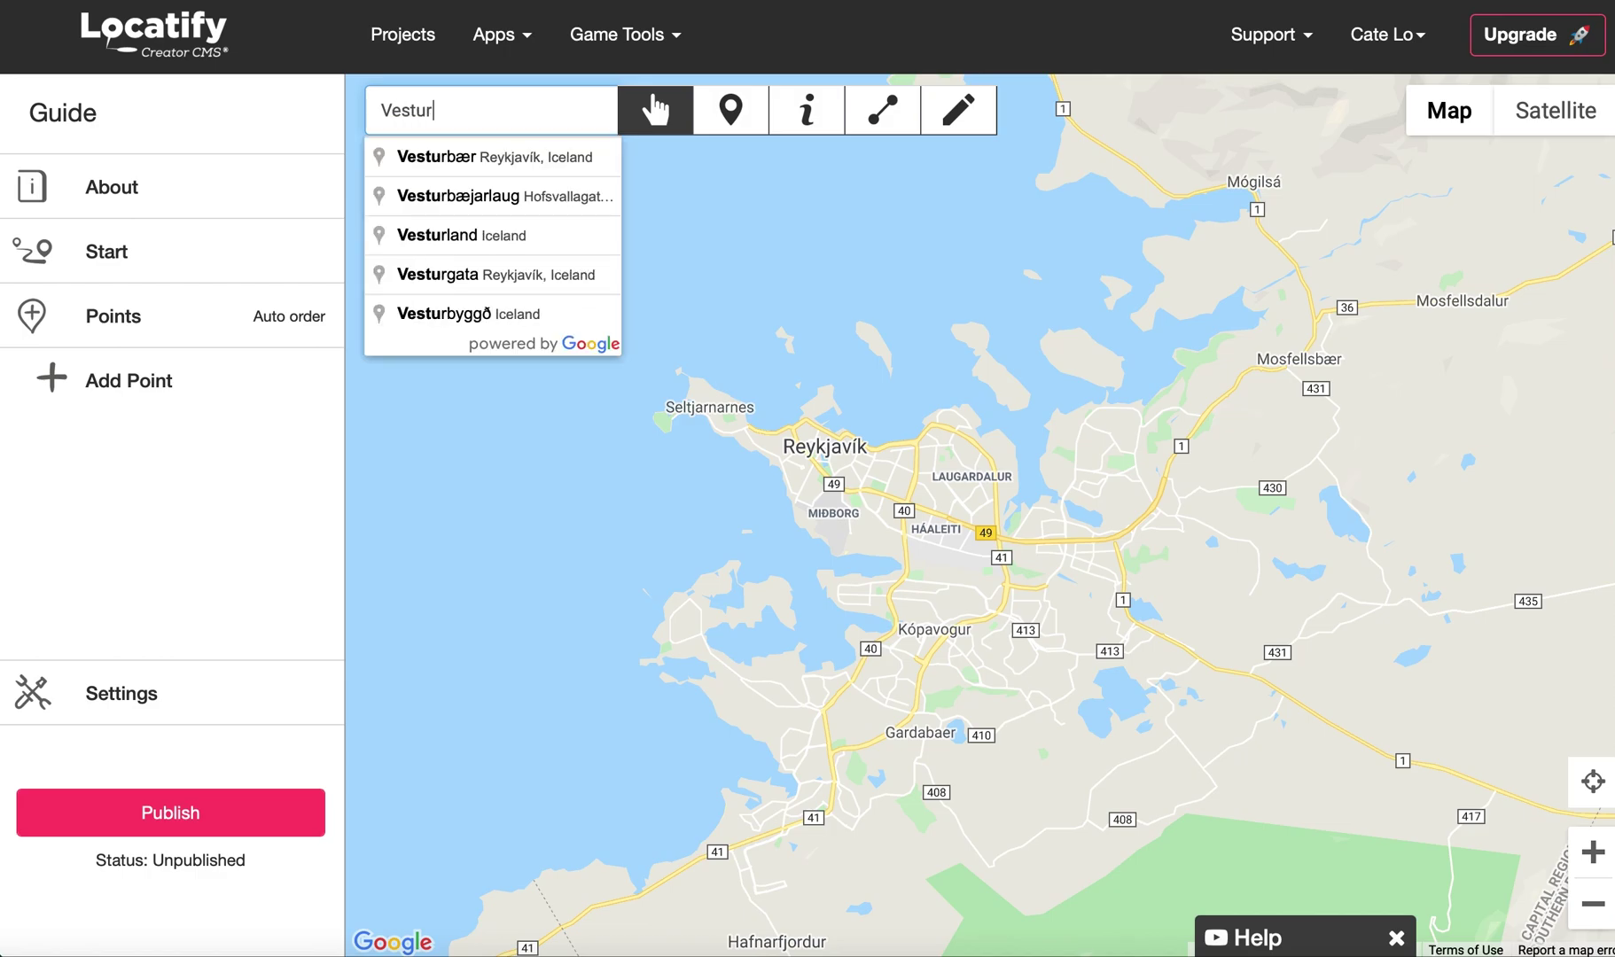
{"action": "left_click", "coordinate": [494, 160]}
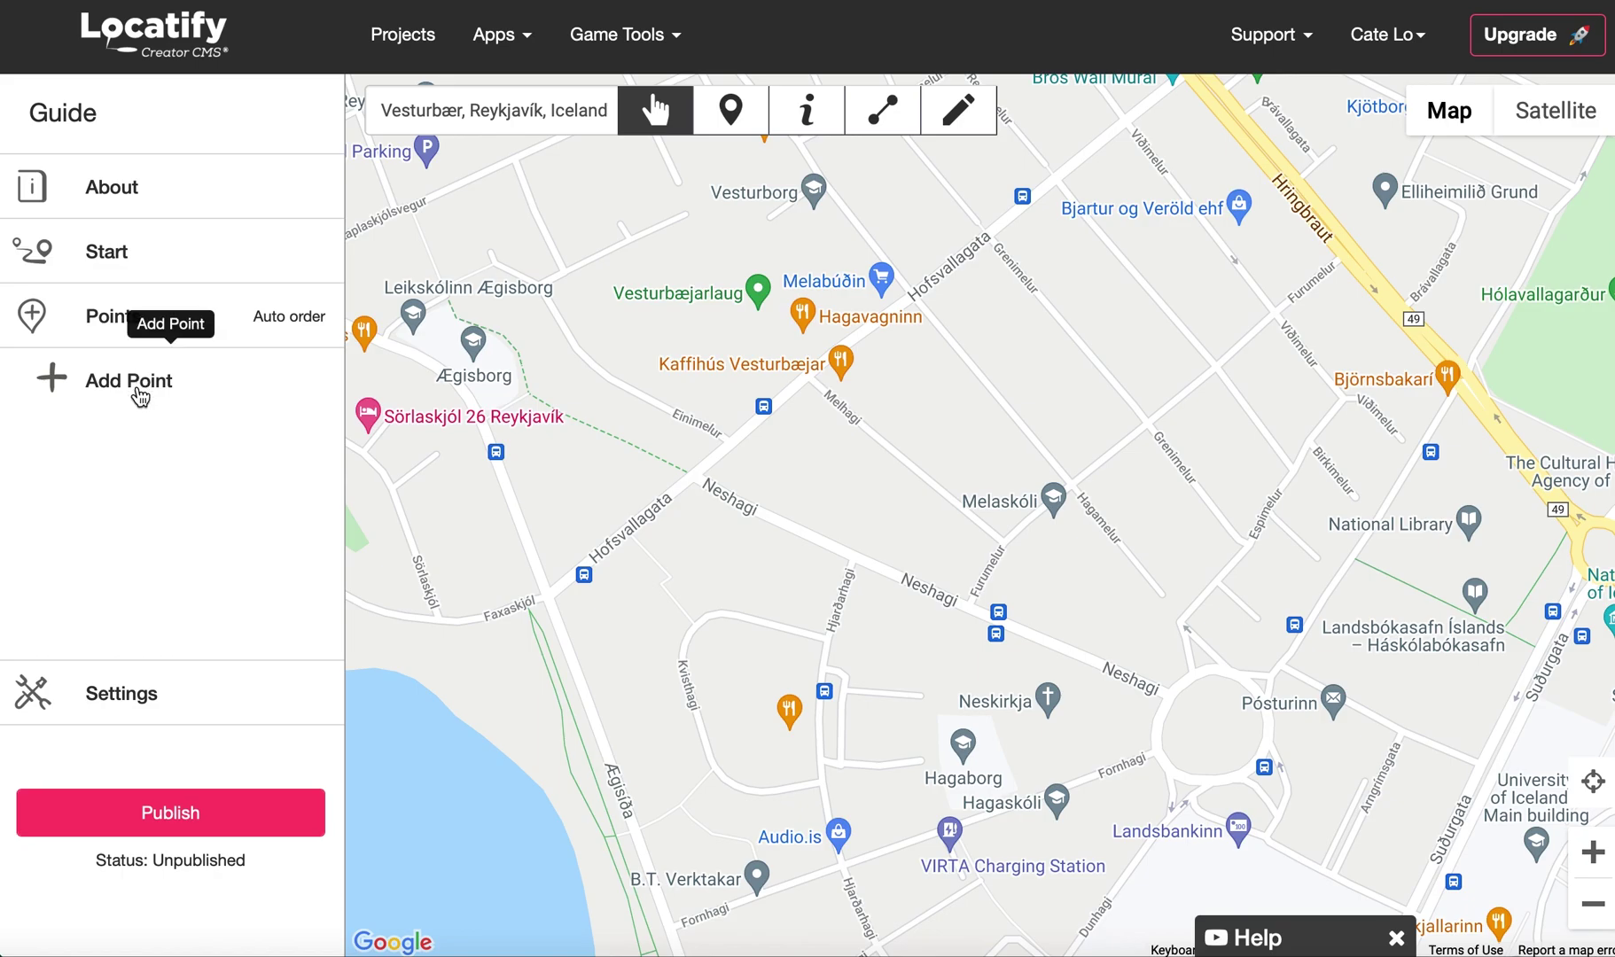
{"action": "left_click", "coordinate": [139, 396]}
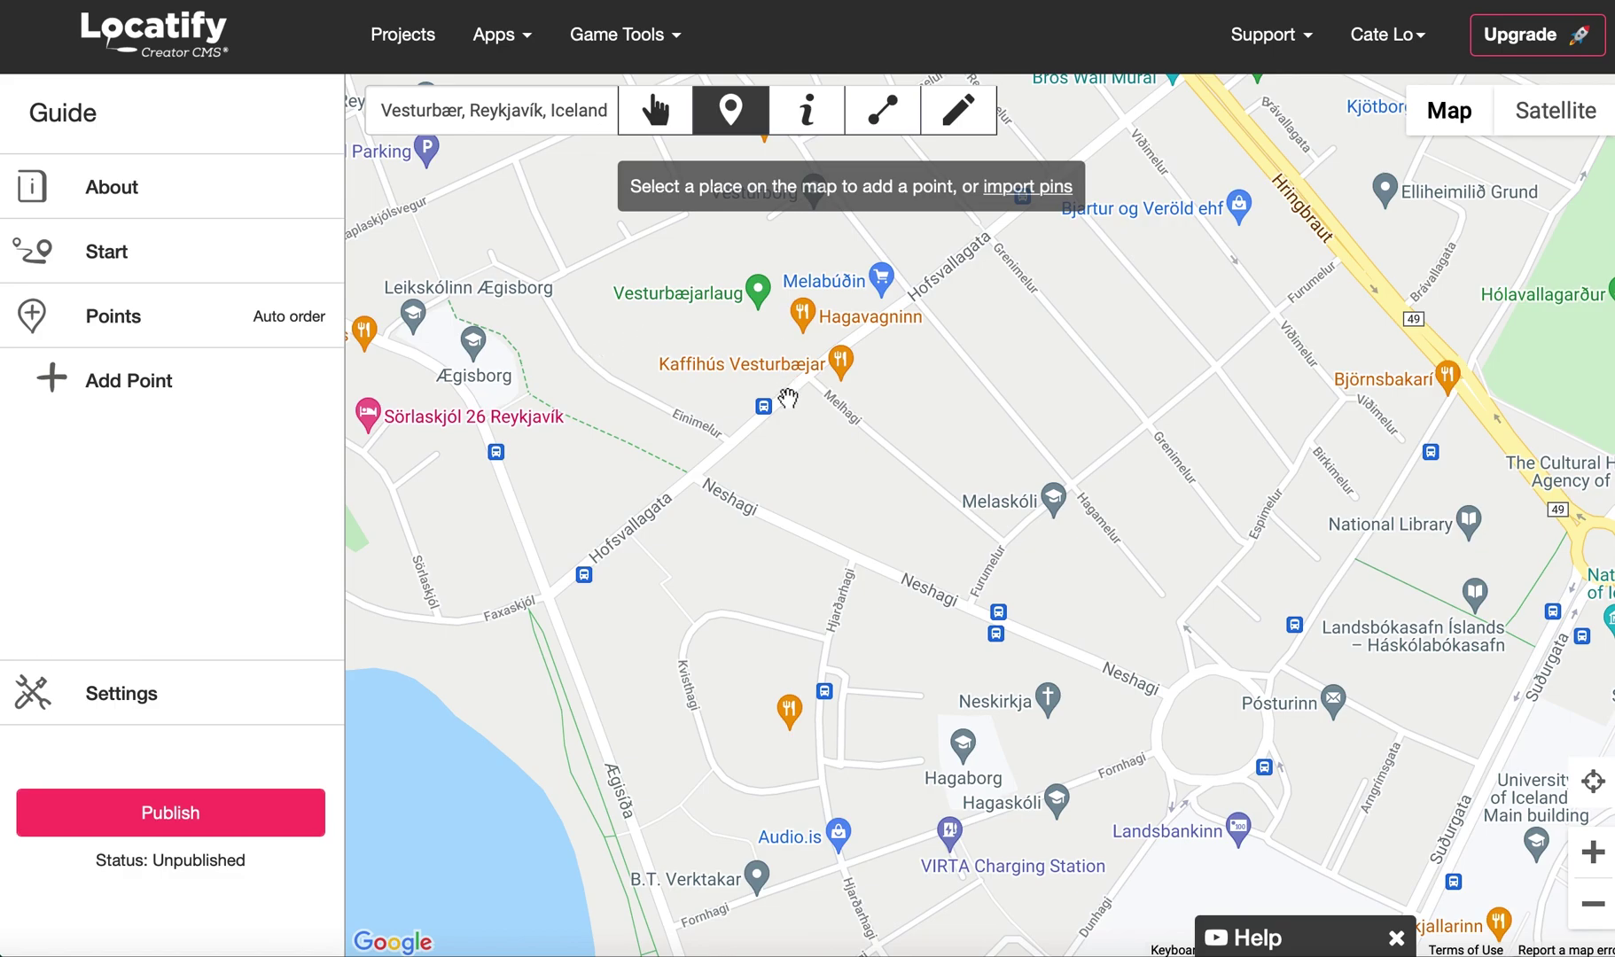
Drop Point 1 on Hofsvallagata near Kaffihús Vesturbæjar and open its content editor
{"action": "left_click", "coordinate": [786, 398]}
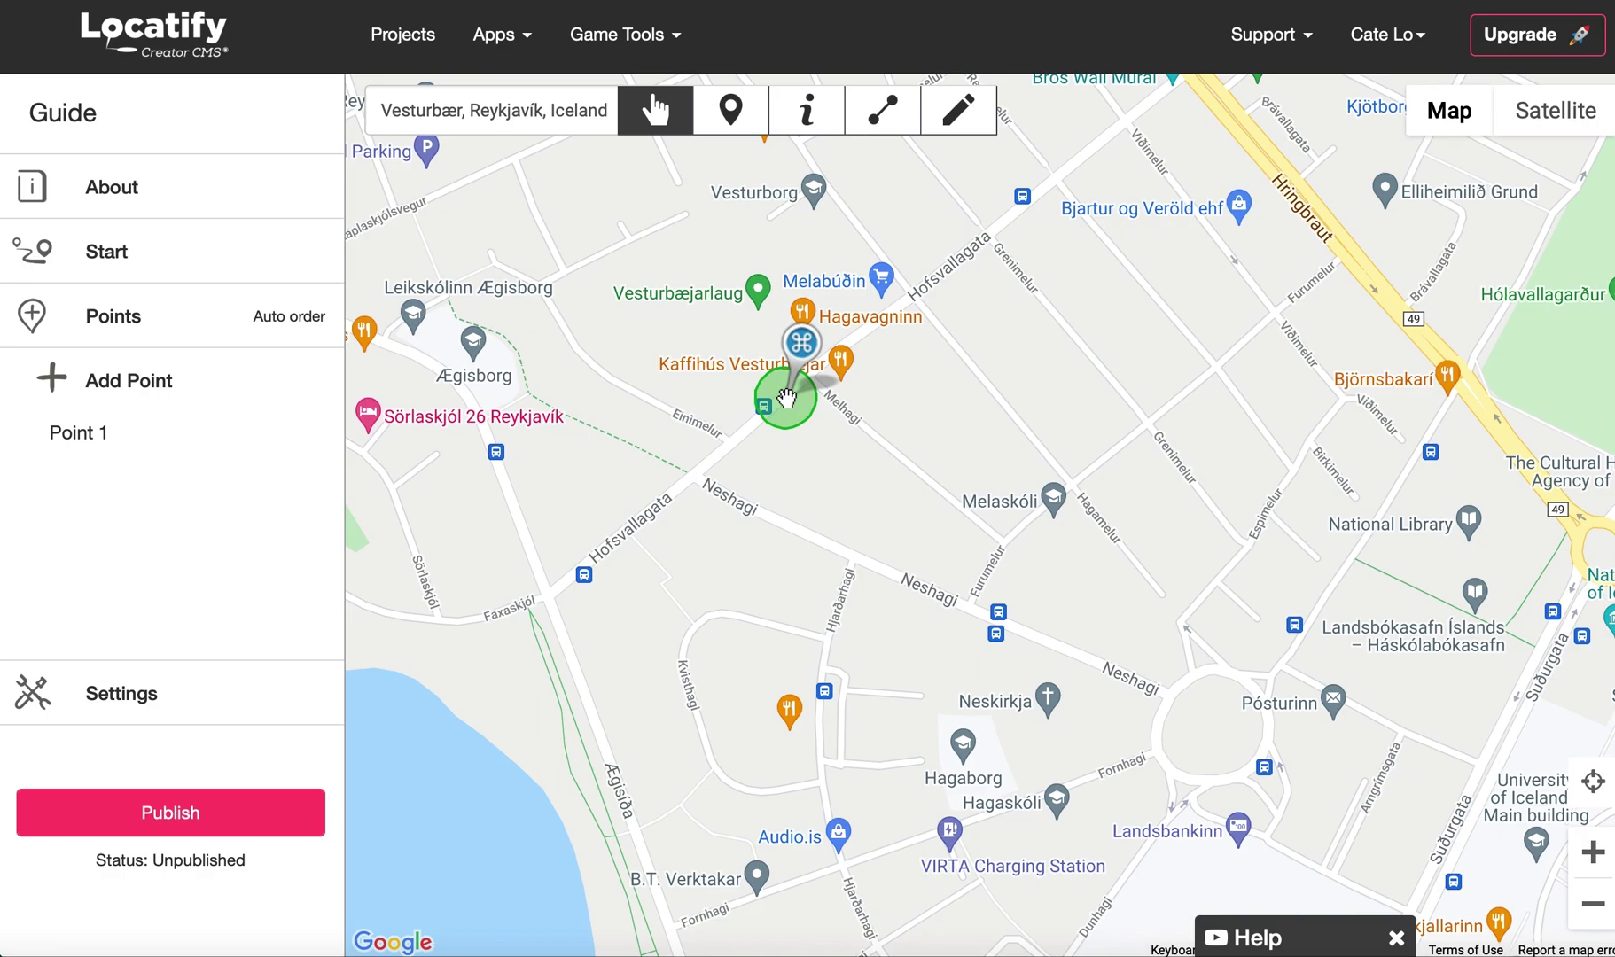
{"action": "left_click", "coordinate": [802, 348]}
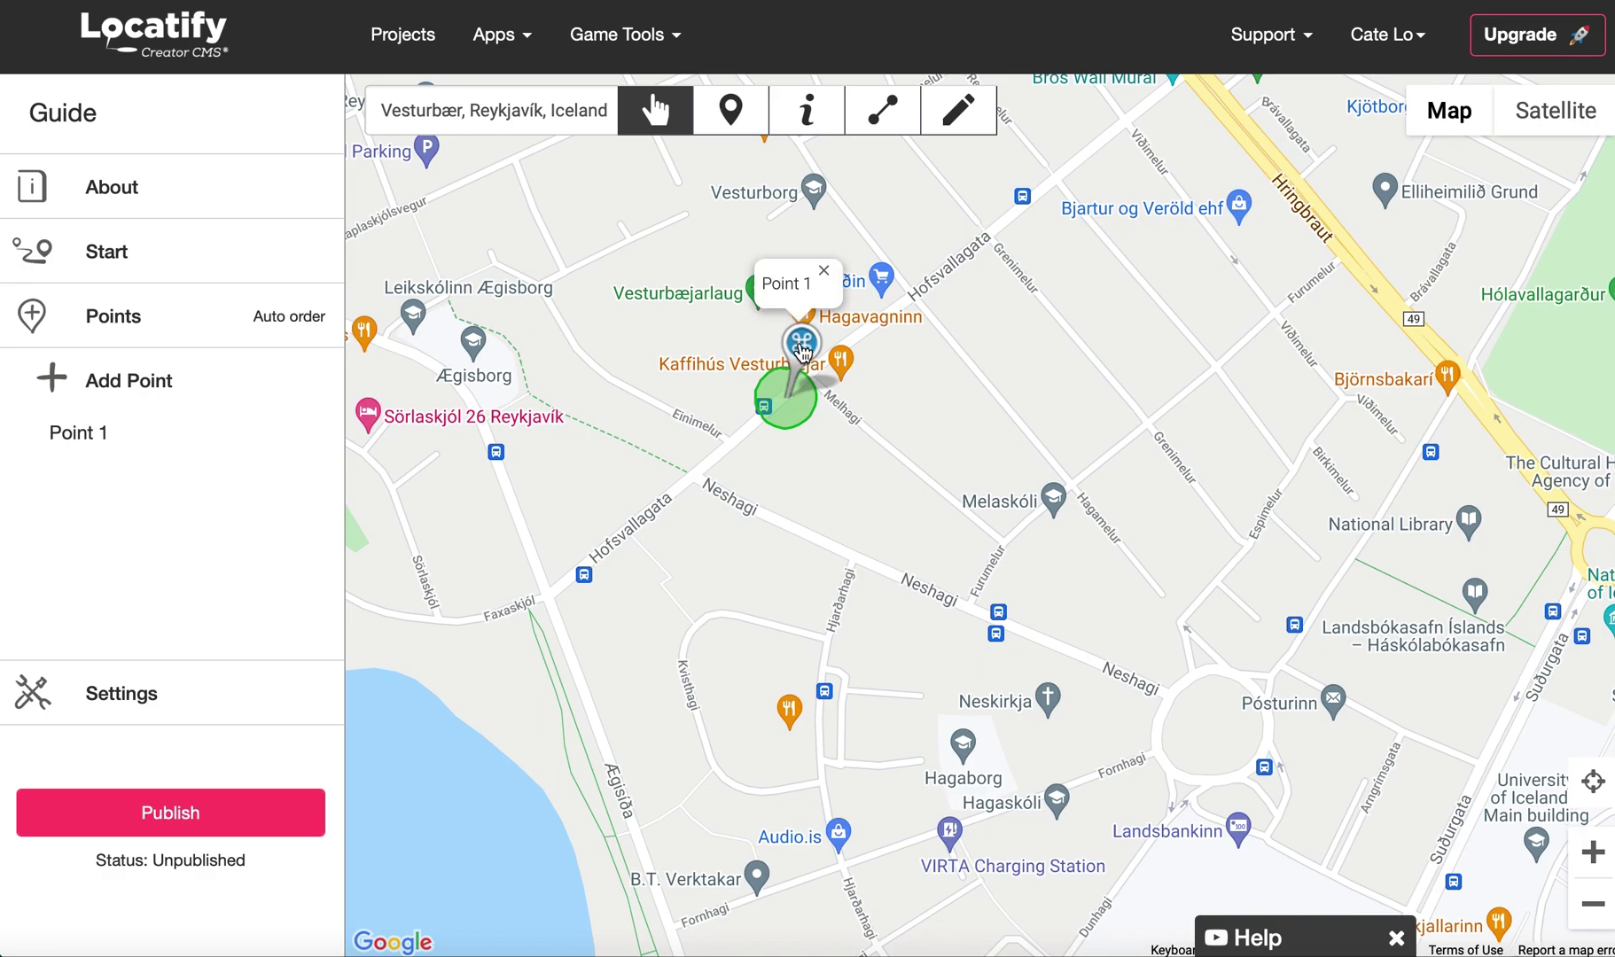
{"action": "left_click", "coordinate": [803, 350]}
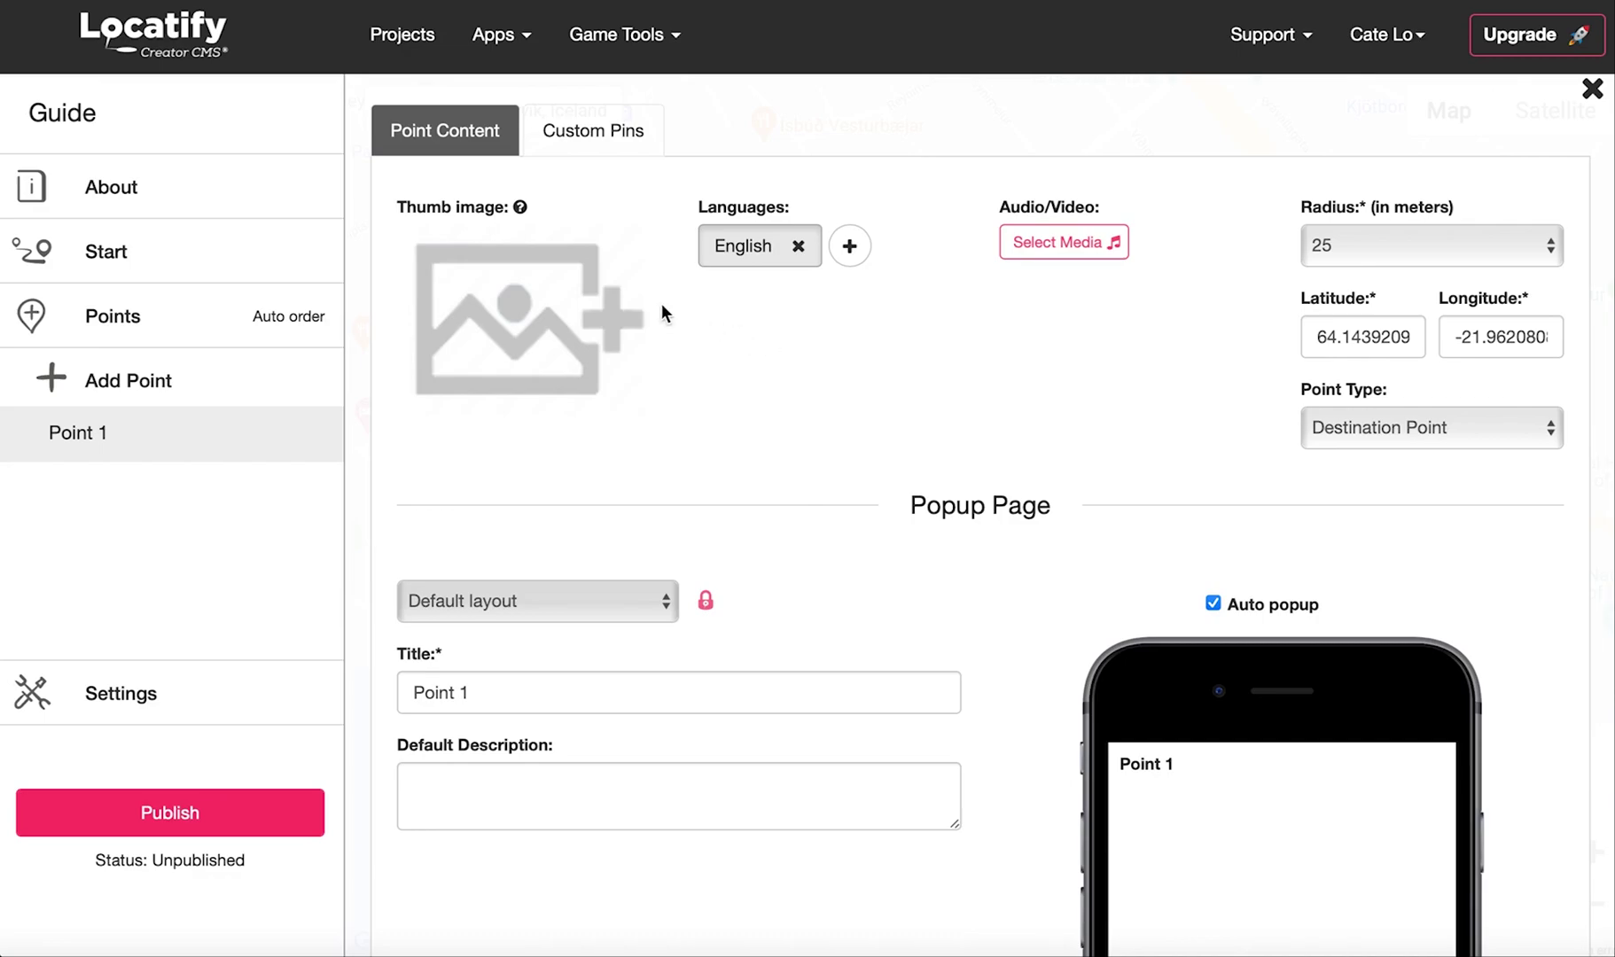
Set Point 1's thumb image to the pink pin from the media library
{"action": "left_click", "coordinate": [512, 310]}
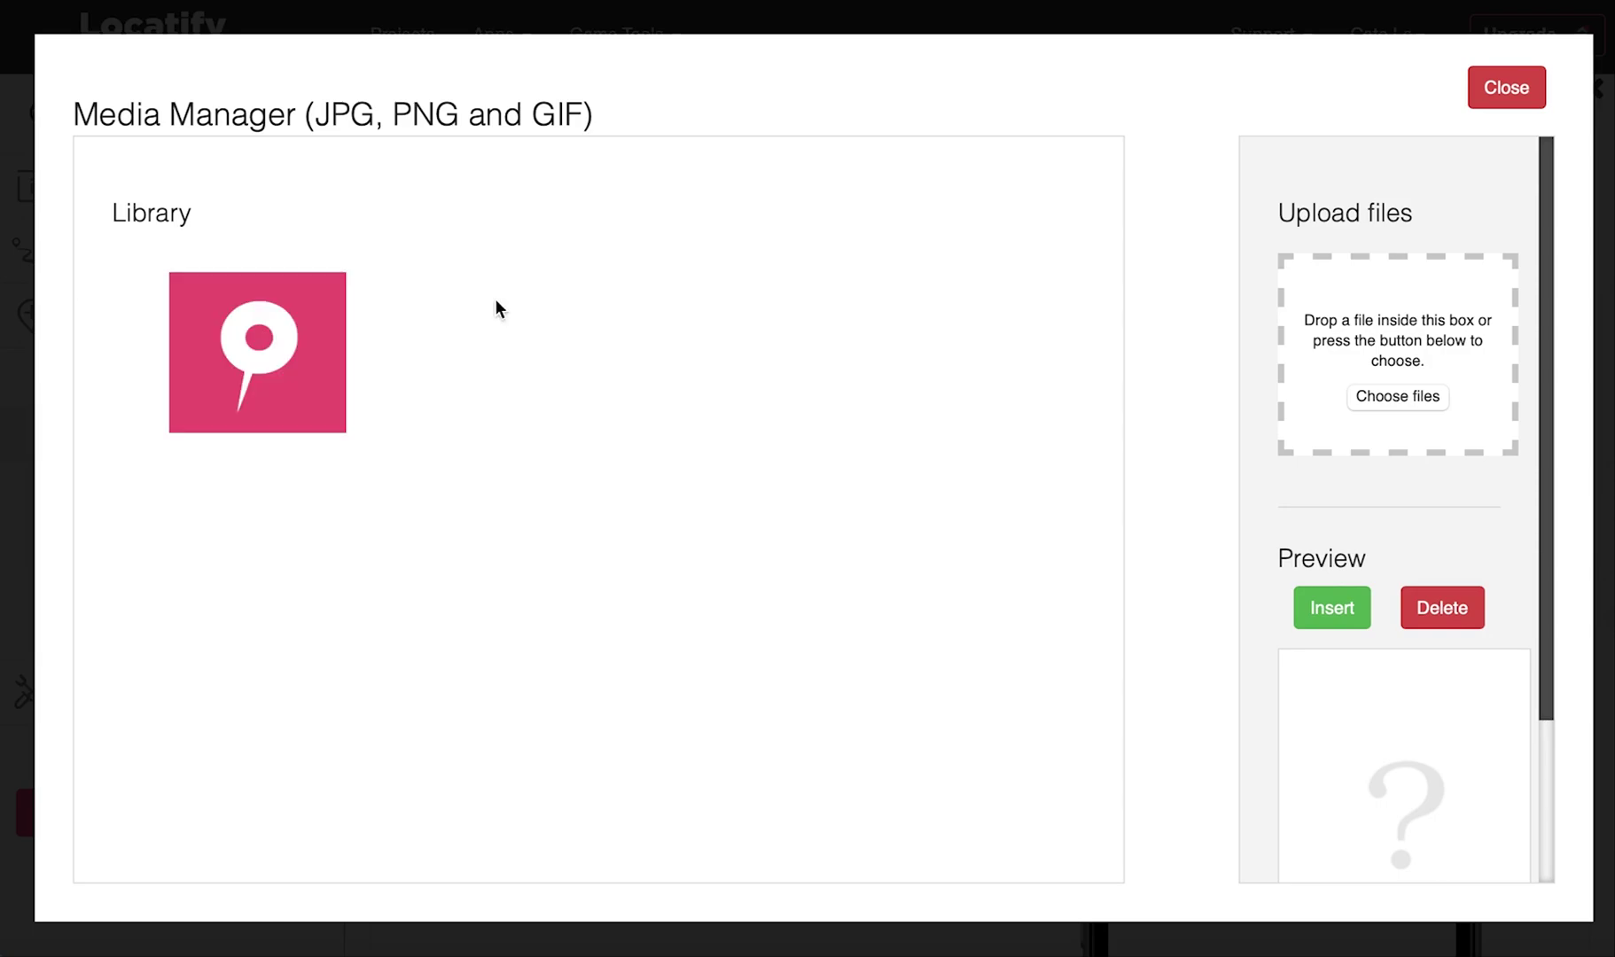
{"action": "left_click", "coordinate": [288, 342]}
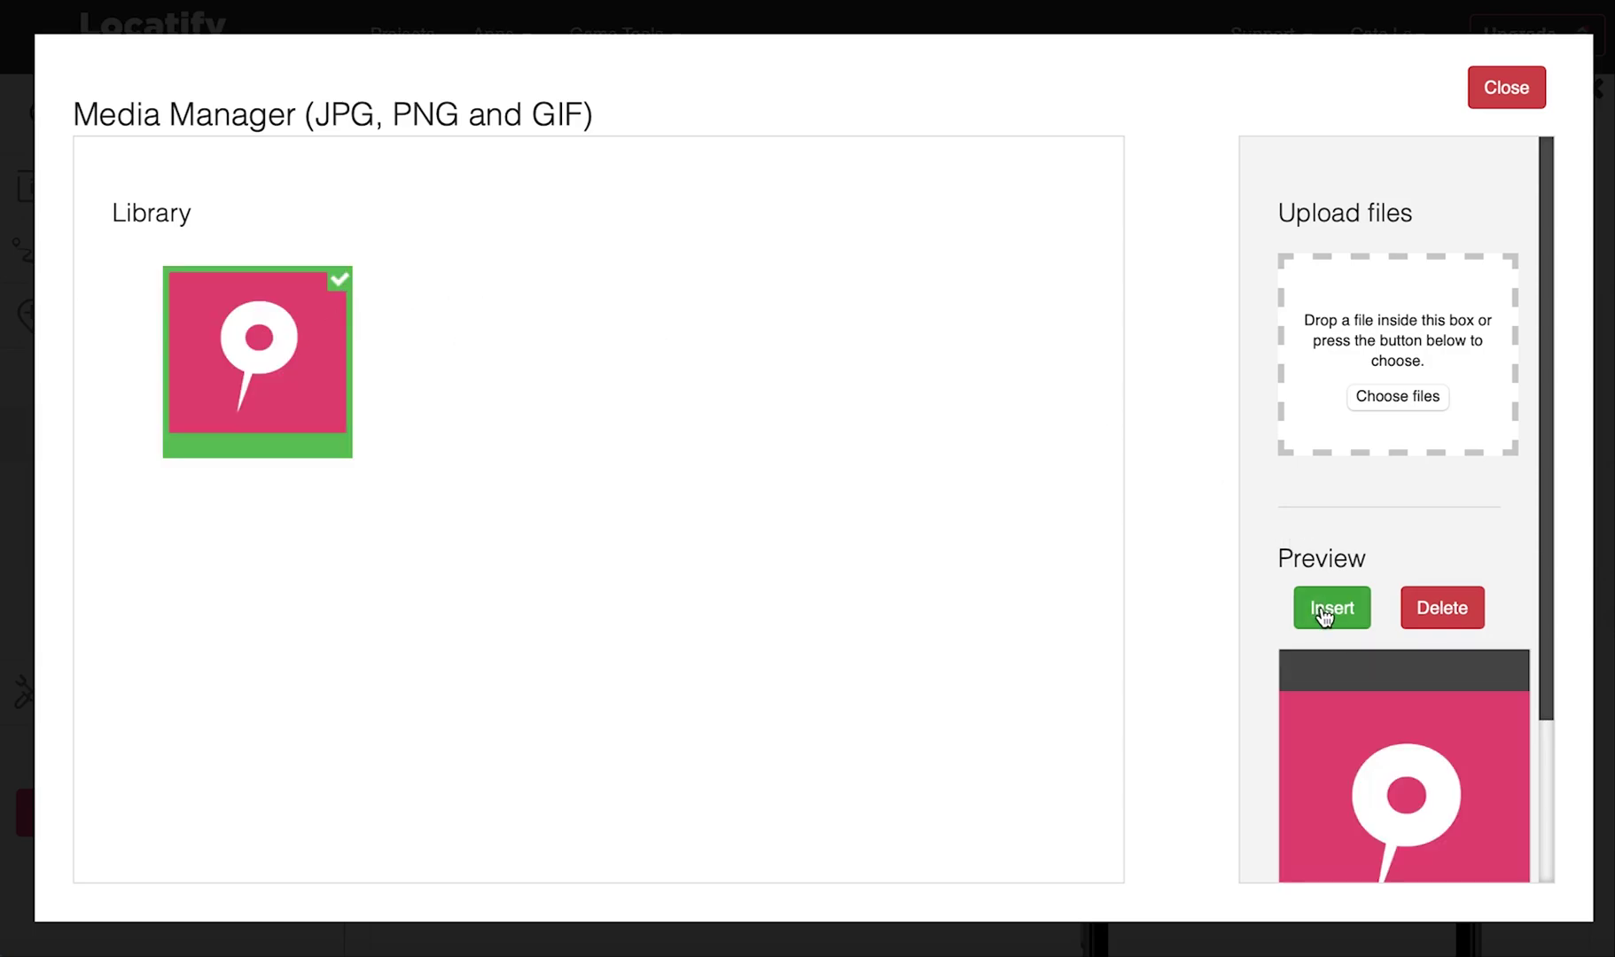
{"action": "left_click", "coordinate": [1332, 607]}
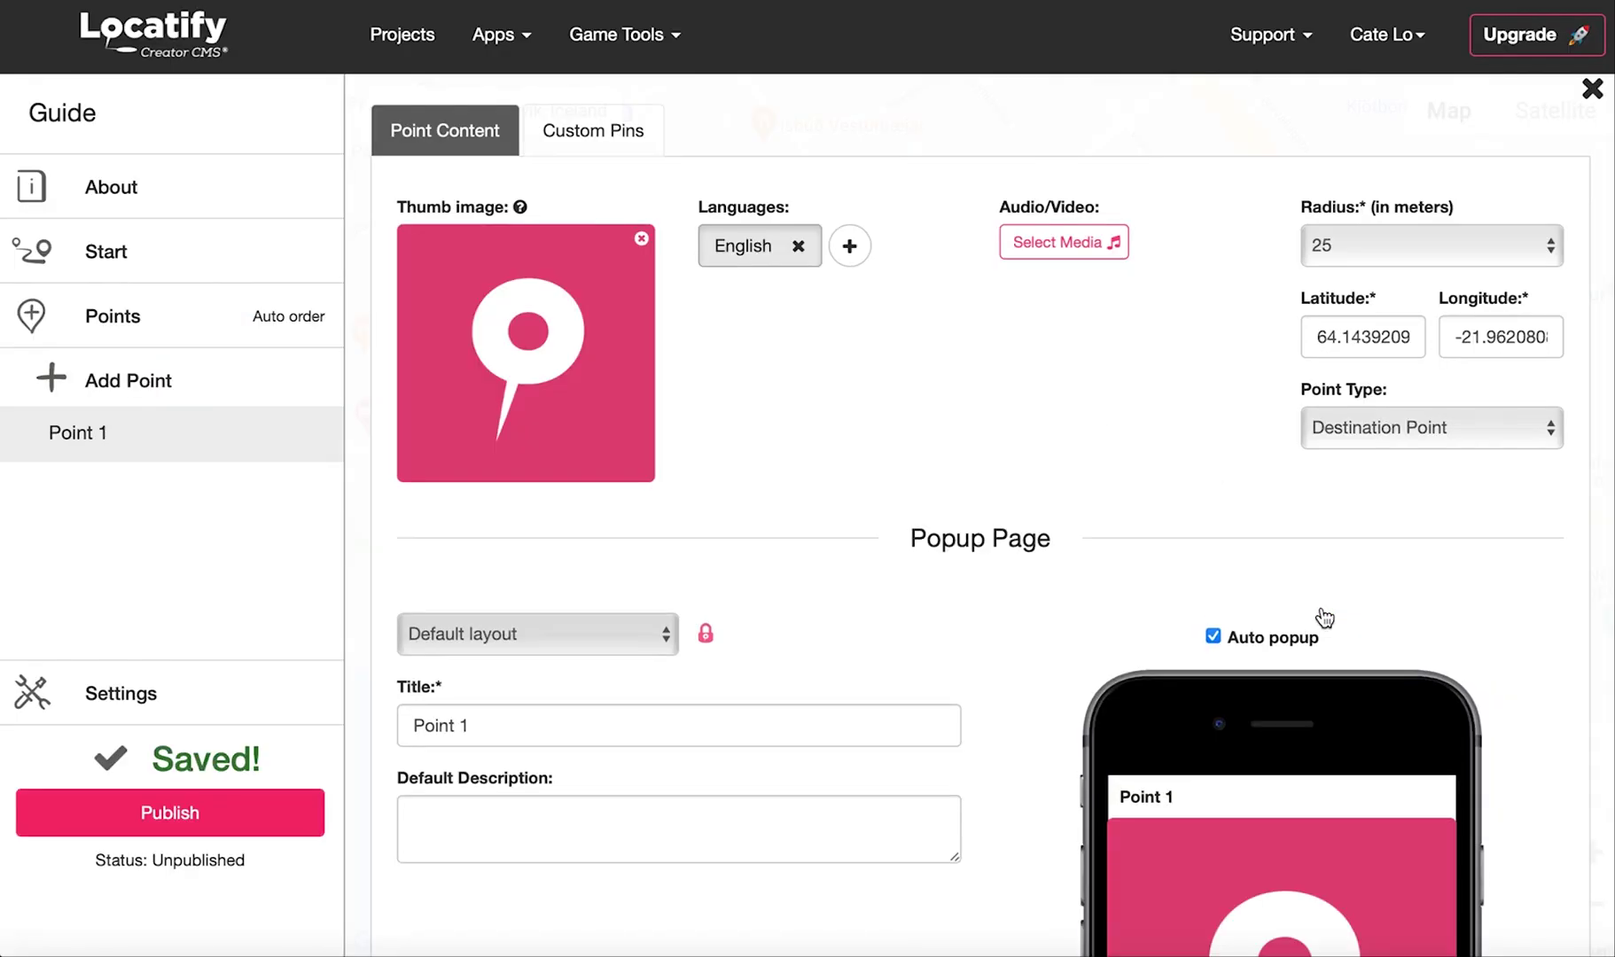
Review the extra language options, leaving English as Point 1's only language
{"action": "left_click", "coordinate": [849, 249]}
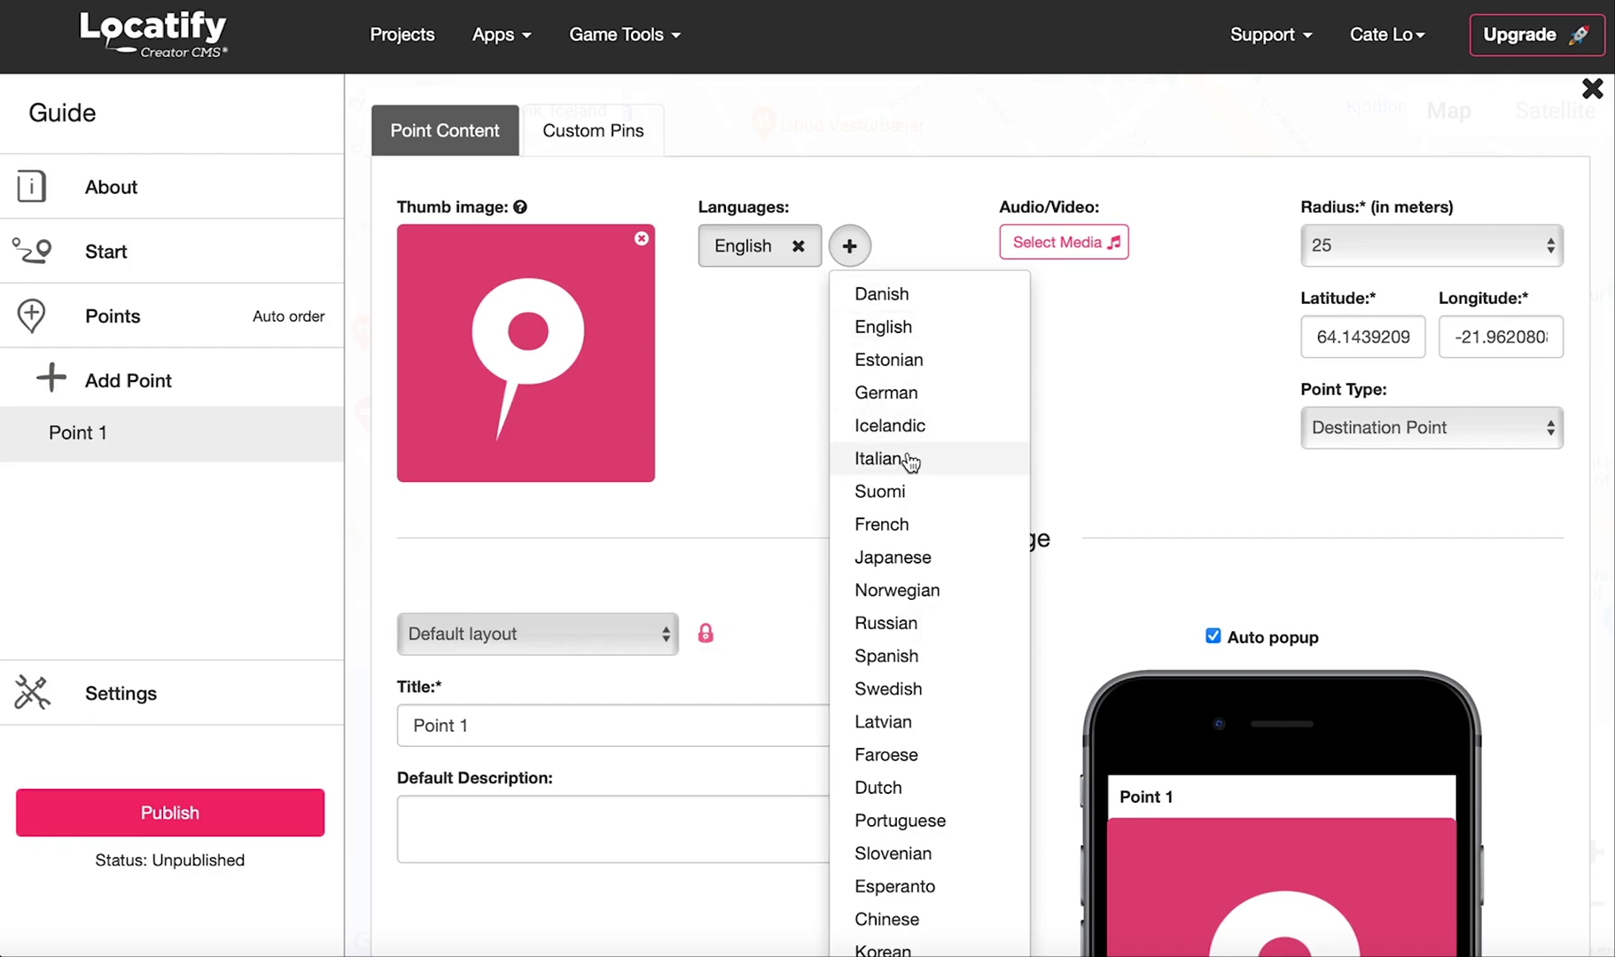
{"action": "scroll", "coordinate": [910, 460], "scroll_direction": "down", "scroll_amount": 5}
{"action": "scroll", "coordinate": [910, 461], "scroll_direction": "up", "scroll_amount": 5}
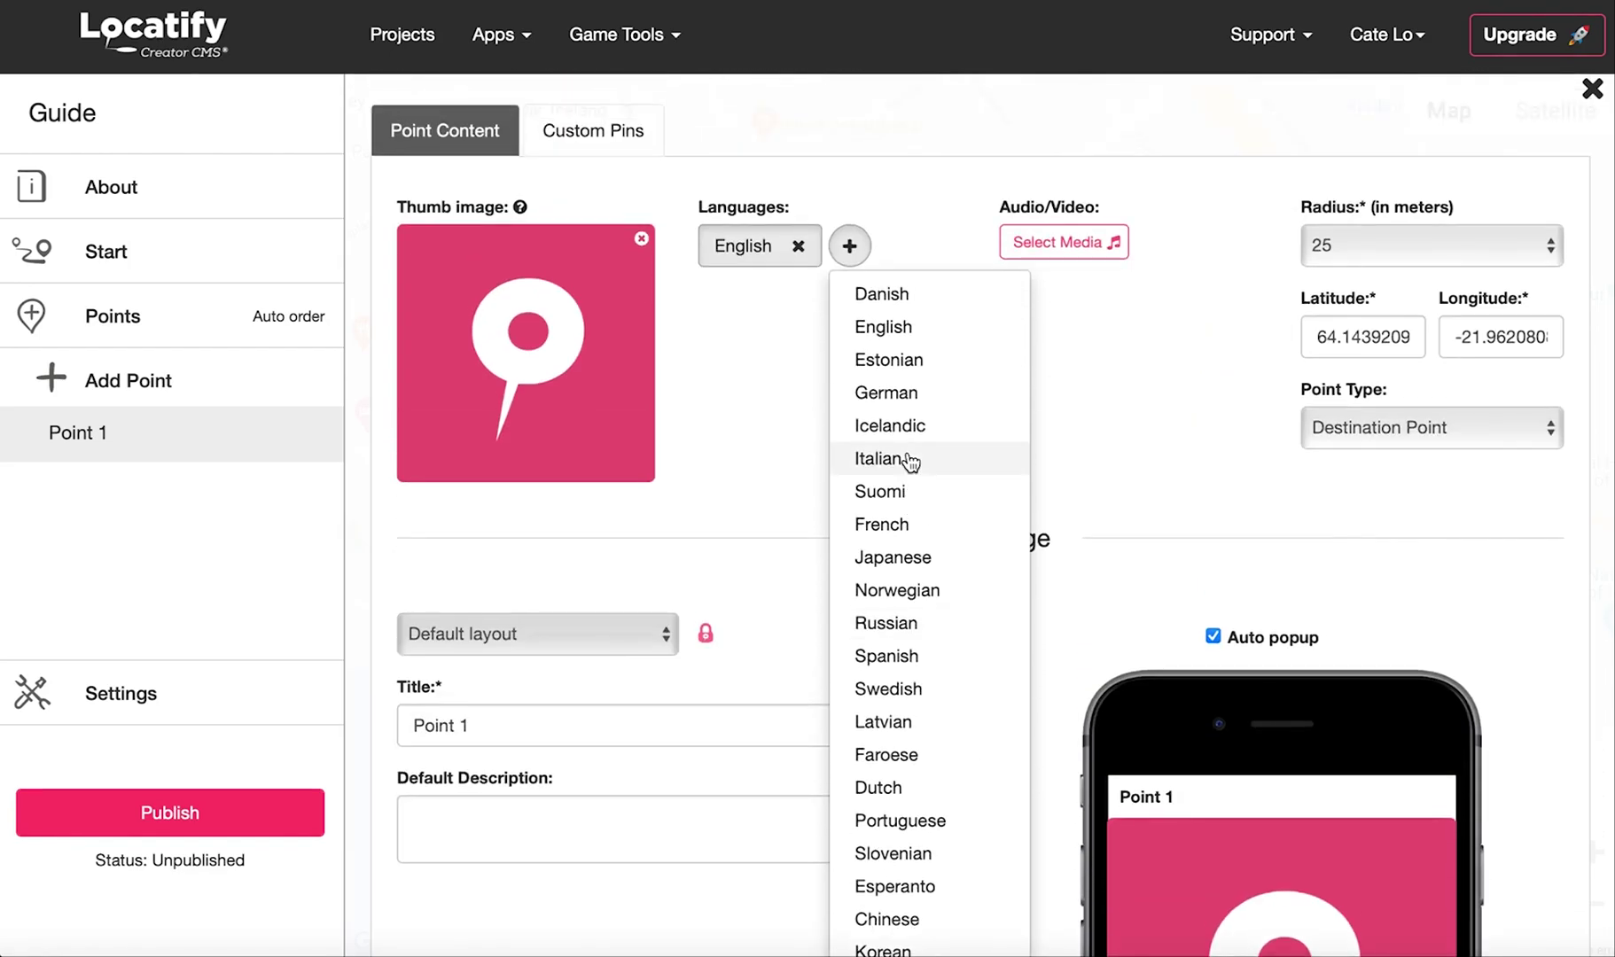
{"action": "left_click", "coordinate": [851, 250]}
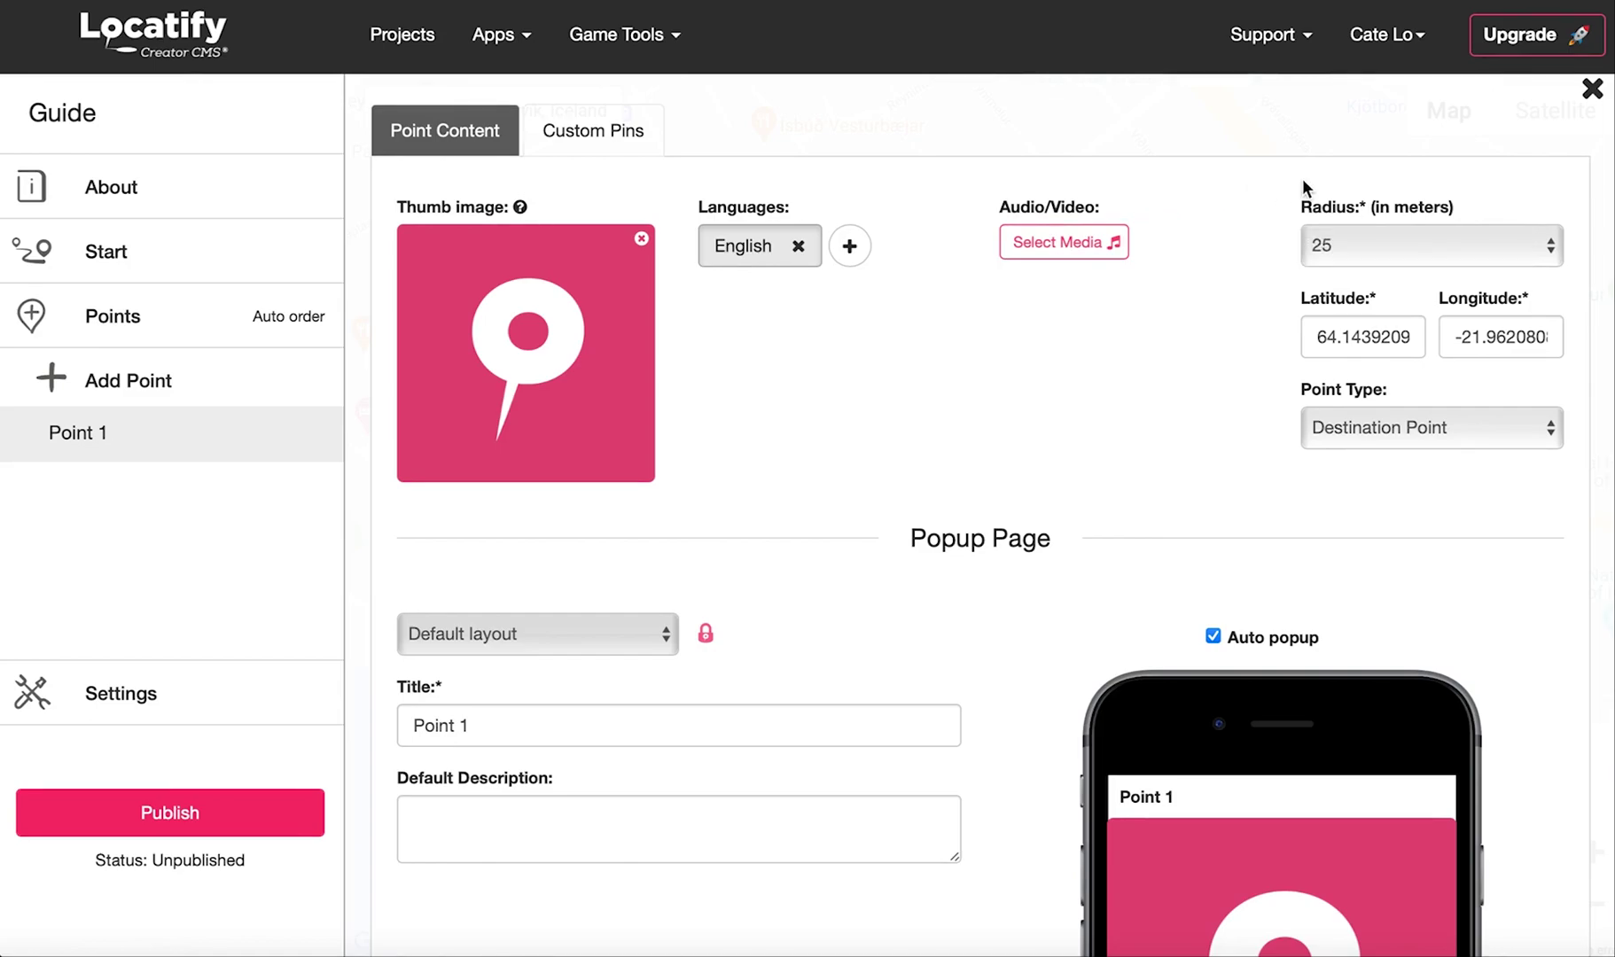
Set Point 1's radius to 50 metres and confirm its latitude and longitude
{"action": "left_click", "coordinate": [1440, 238]}
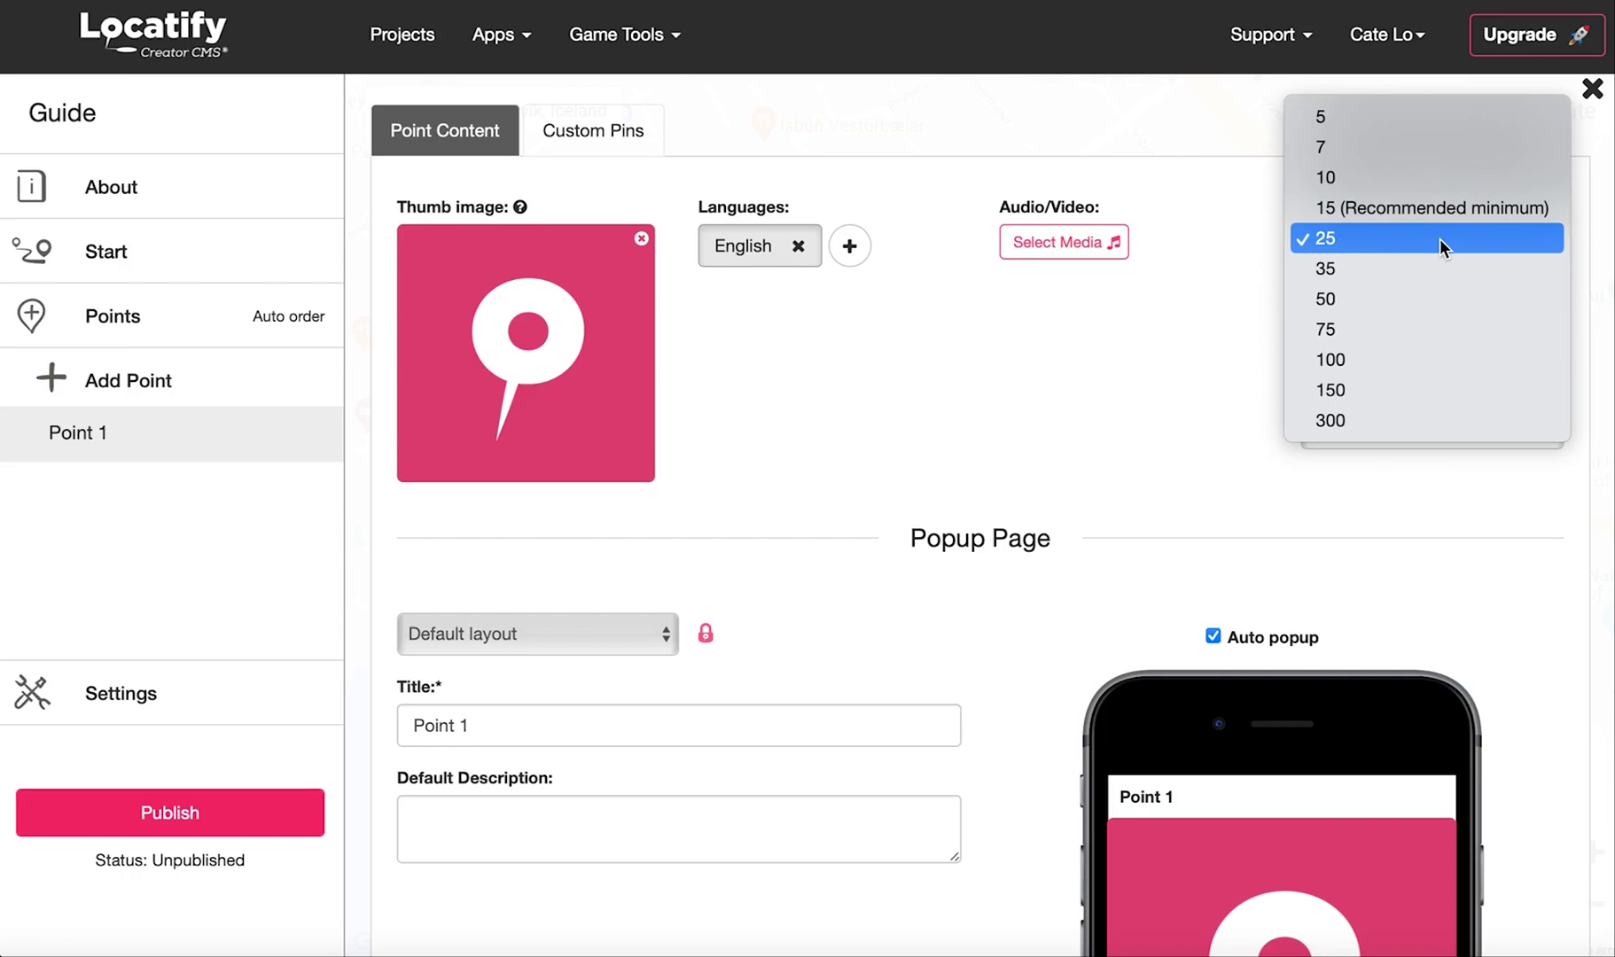
{"action": "left_click", "coordinate": [1437, 300]}
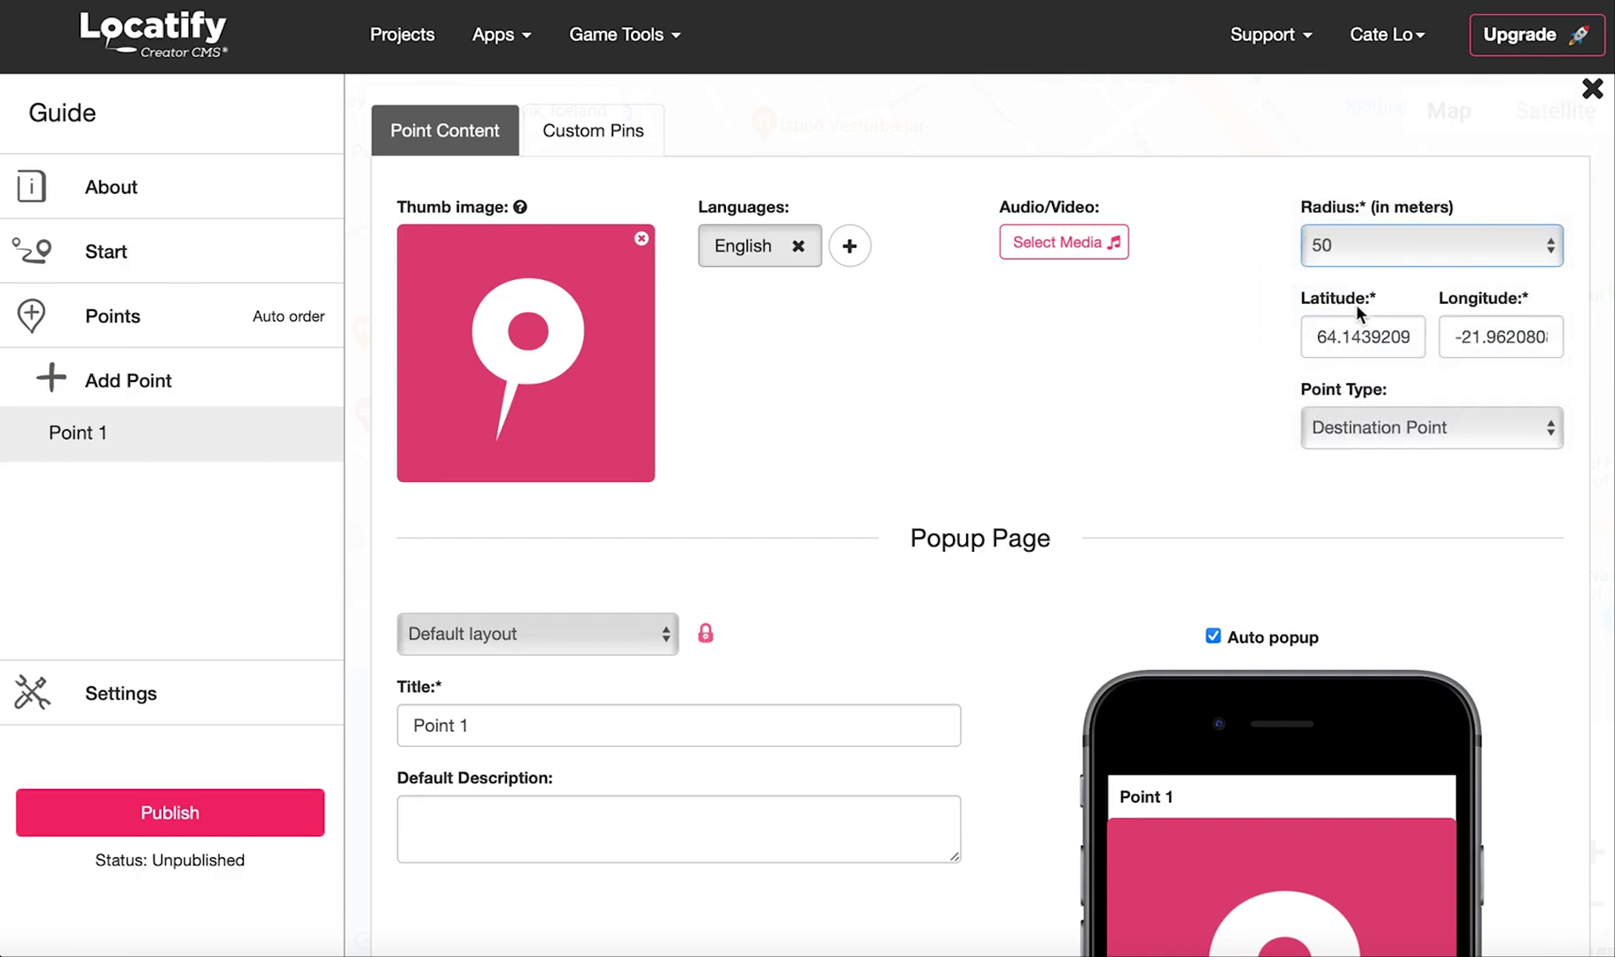
{"action": "left_click", "coordinate": [1324, 337]}
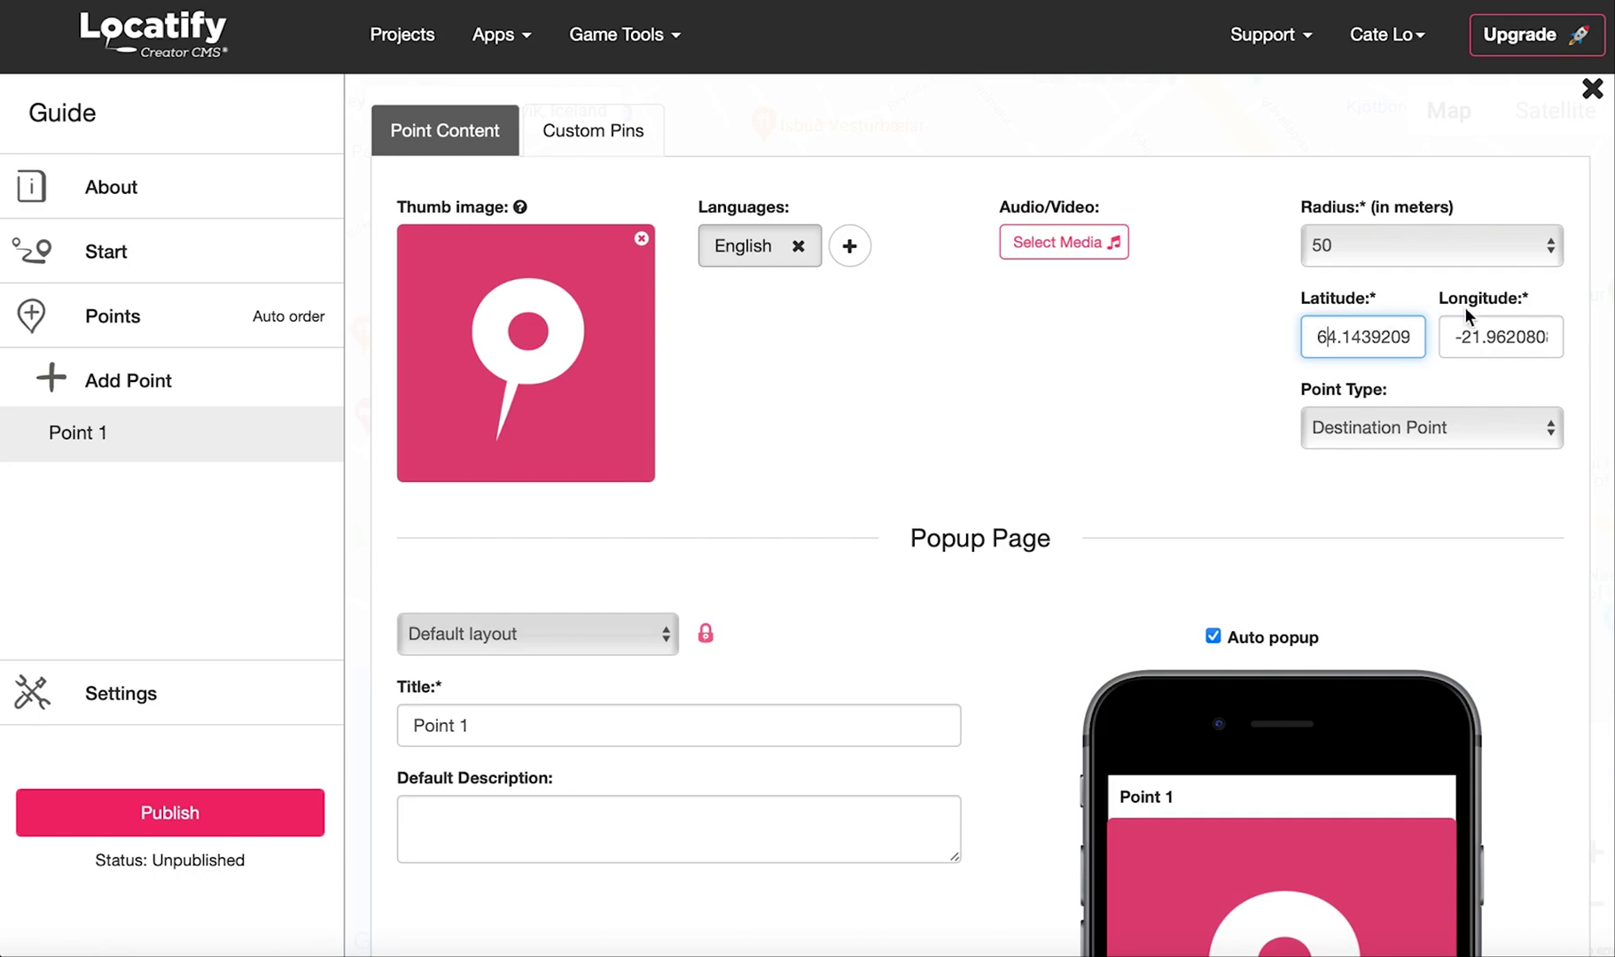
{"action": "left_click", "coordinate": [1468, 336]}
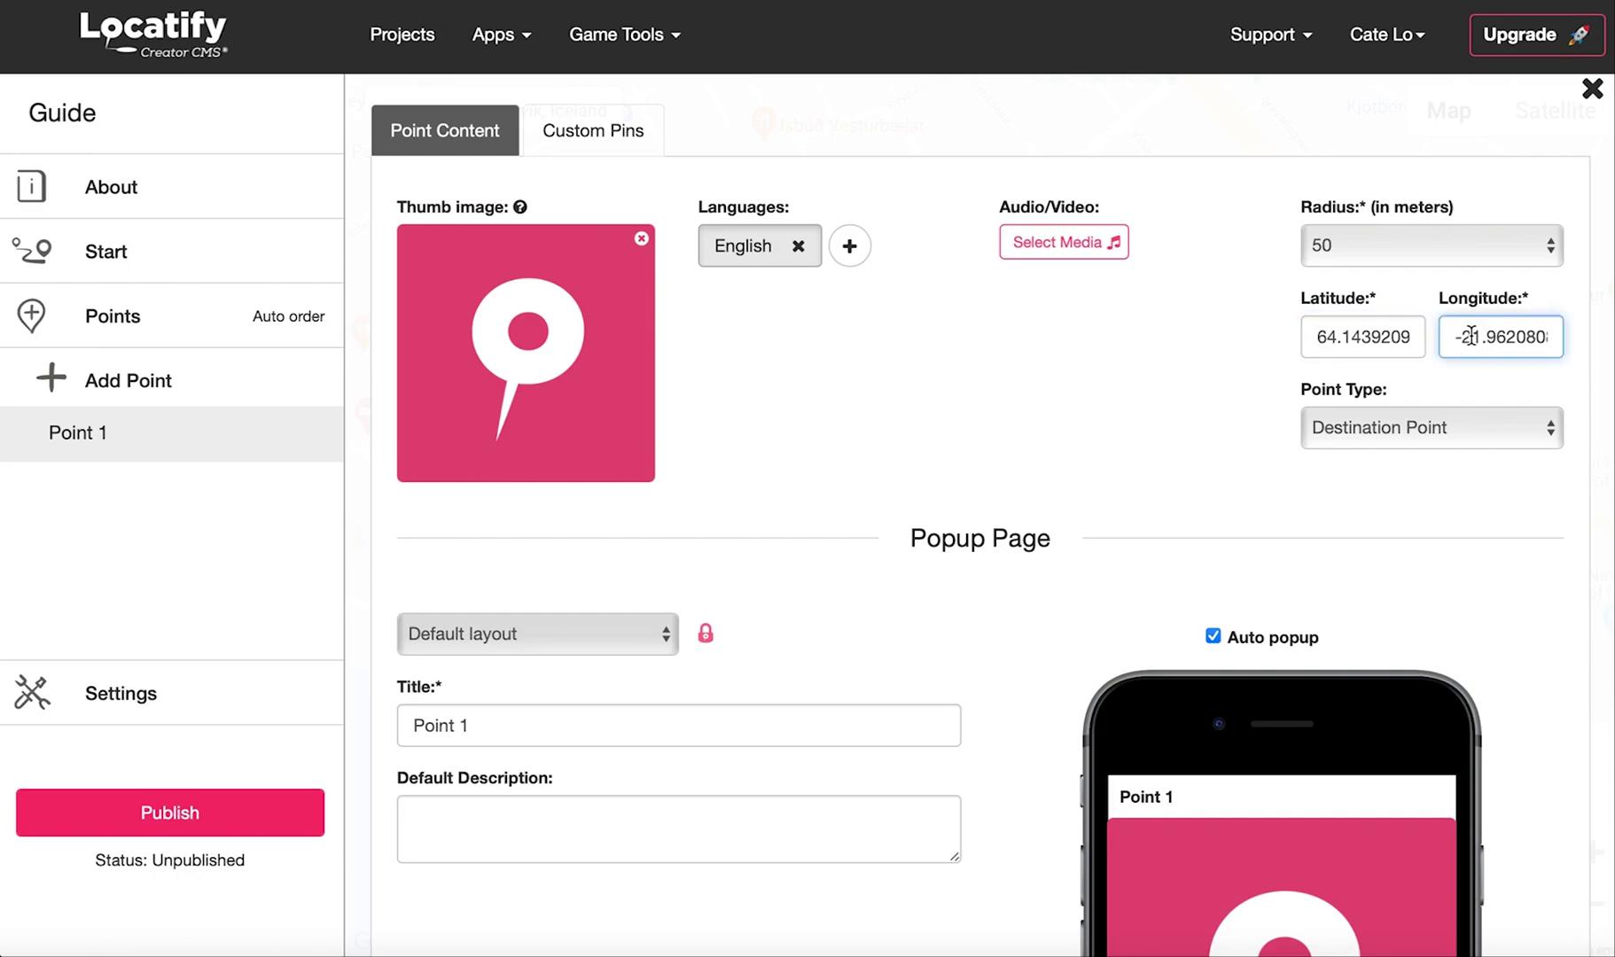
{"action": "left_click", "coordinate": [1464, 381]}
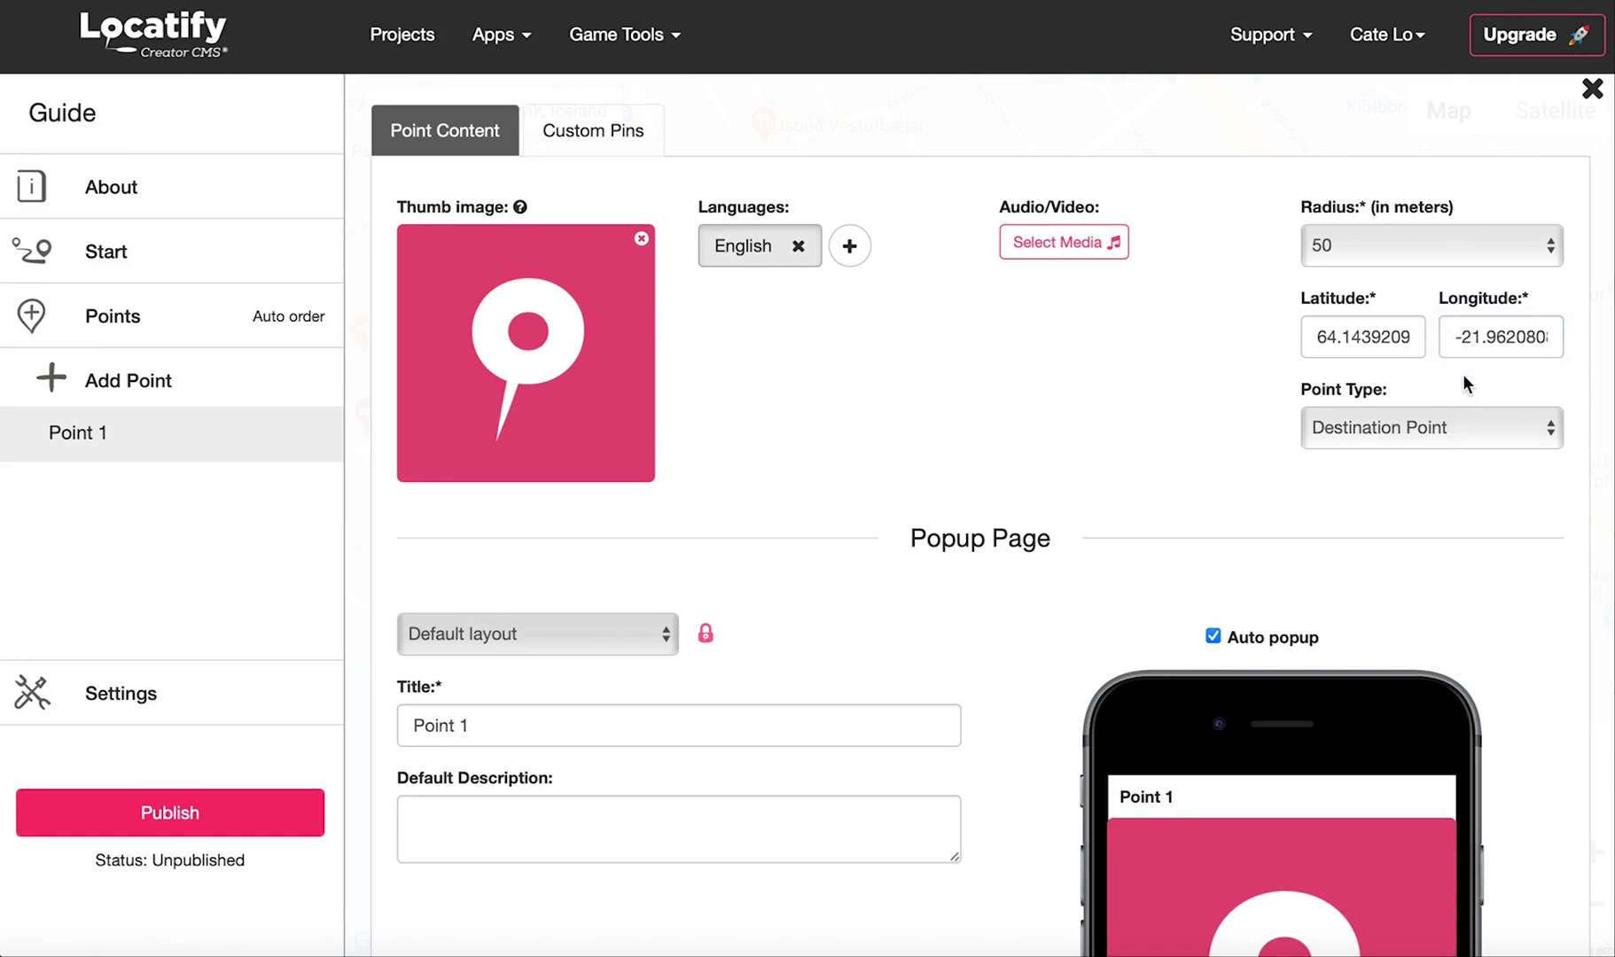
Keep Point 1's point type as Destination Point
{"action": "left_click", "coordinate": [1465, 429]}
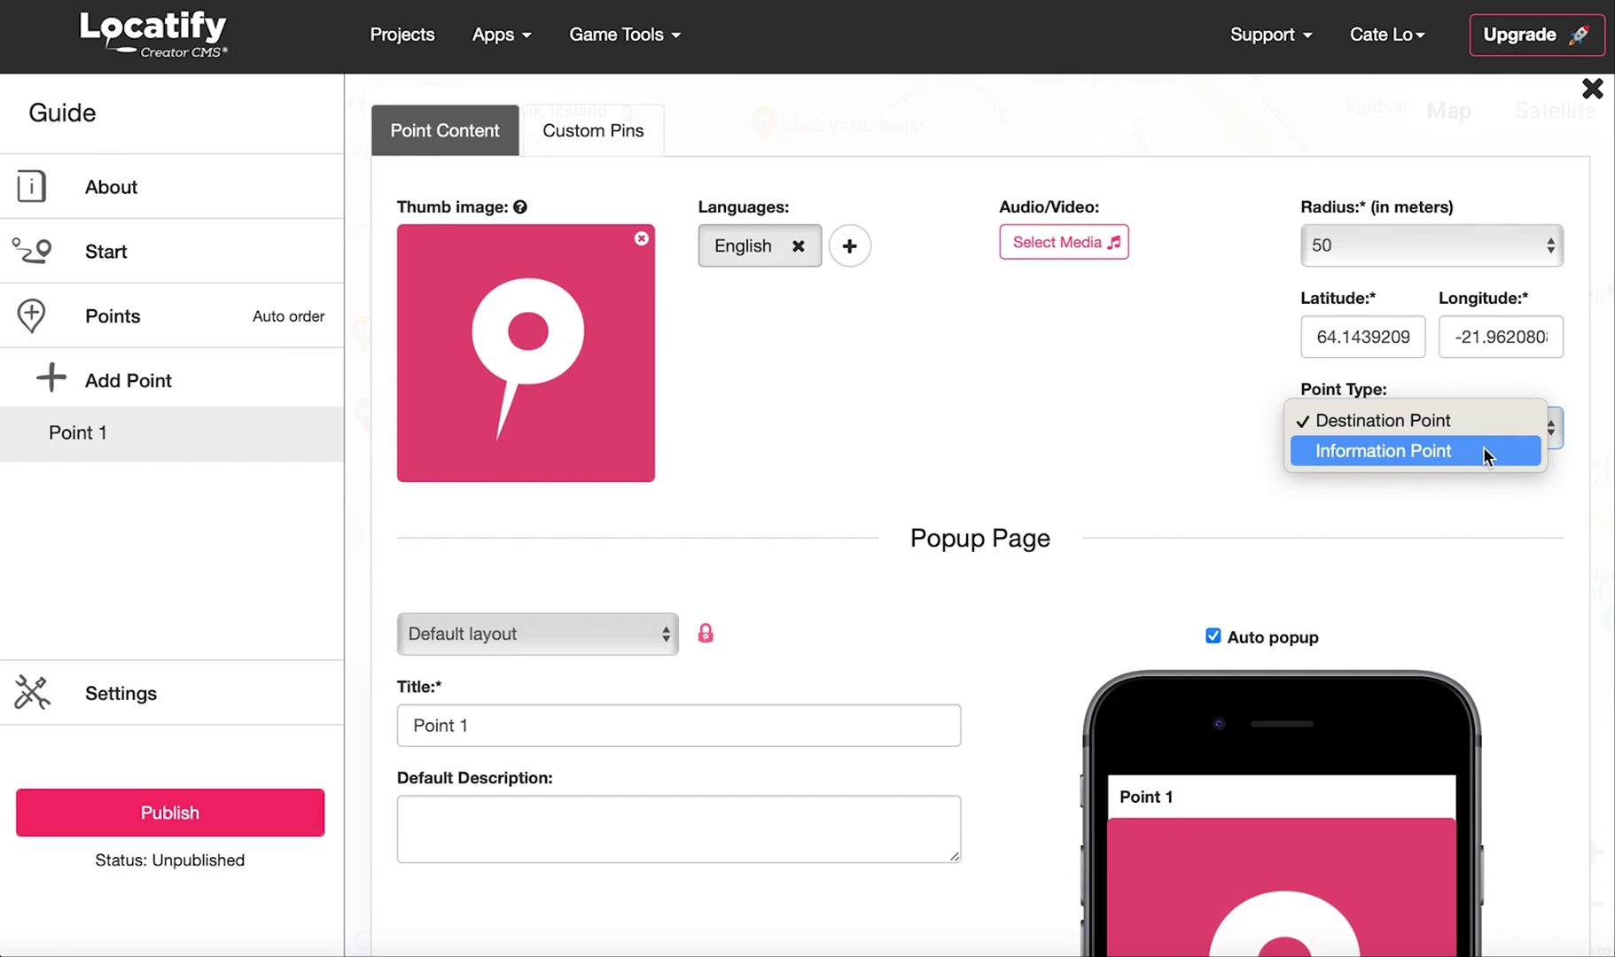
{"action": "left_click", "coordinate": [1476, 420]}
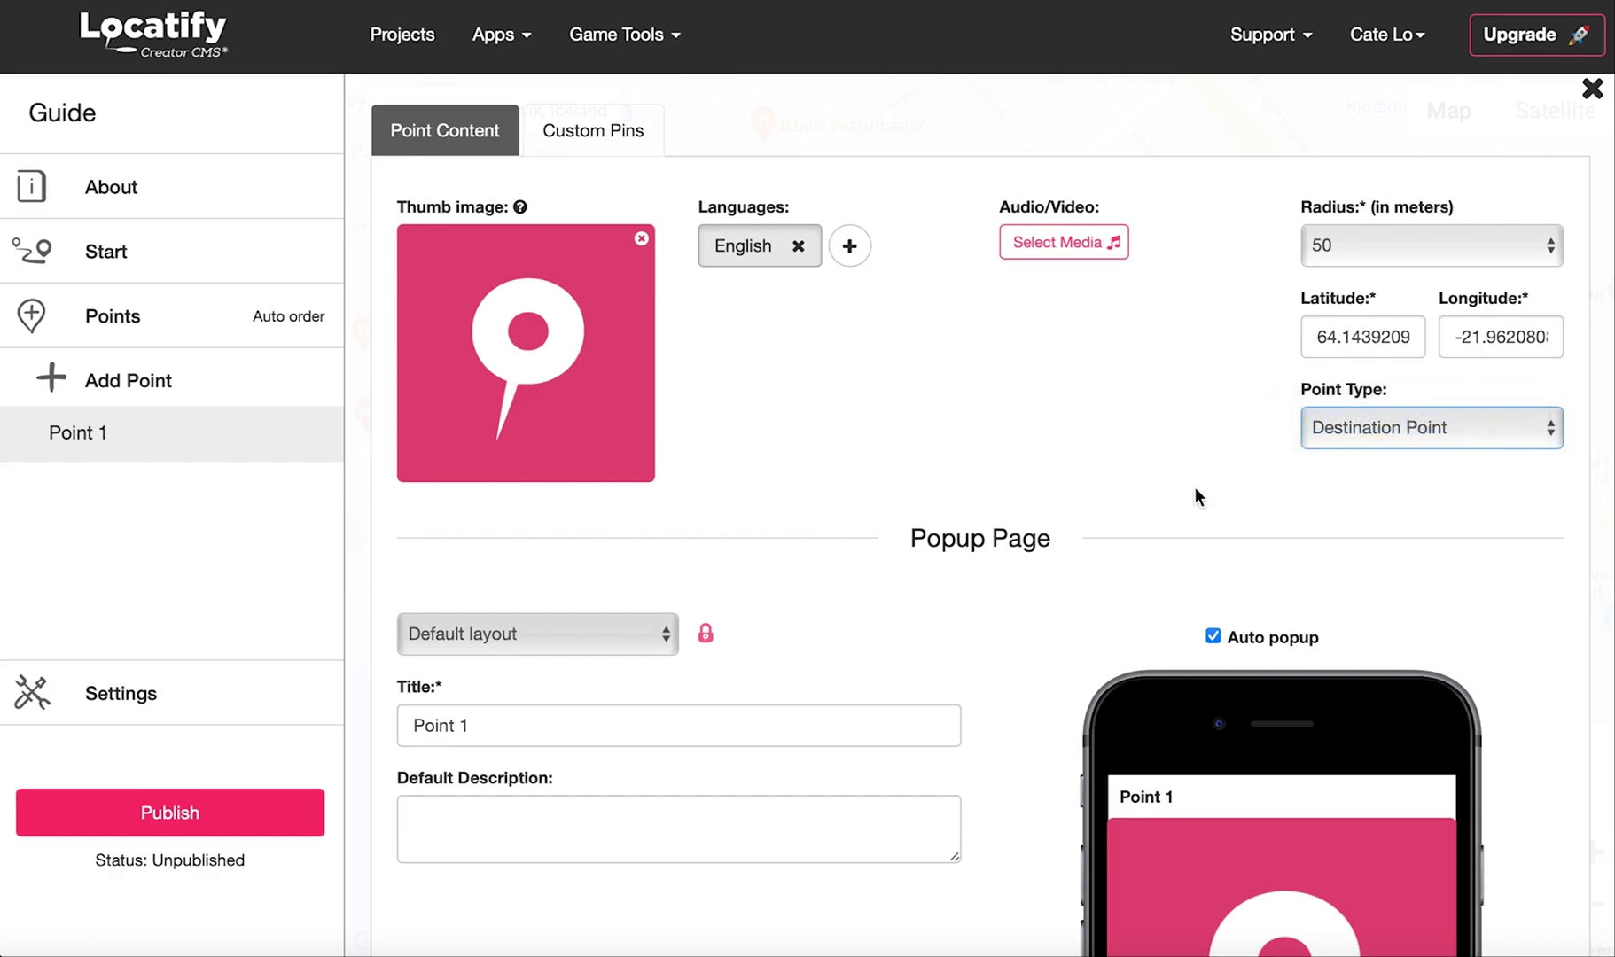
{"action": "scroll", "coordinate": [1027, 639], "scroll_direction": "down", "scroll_amount": 5}
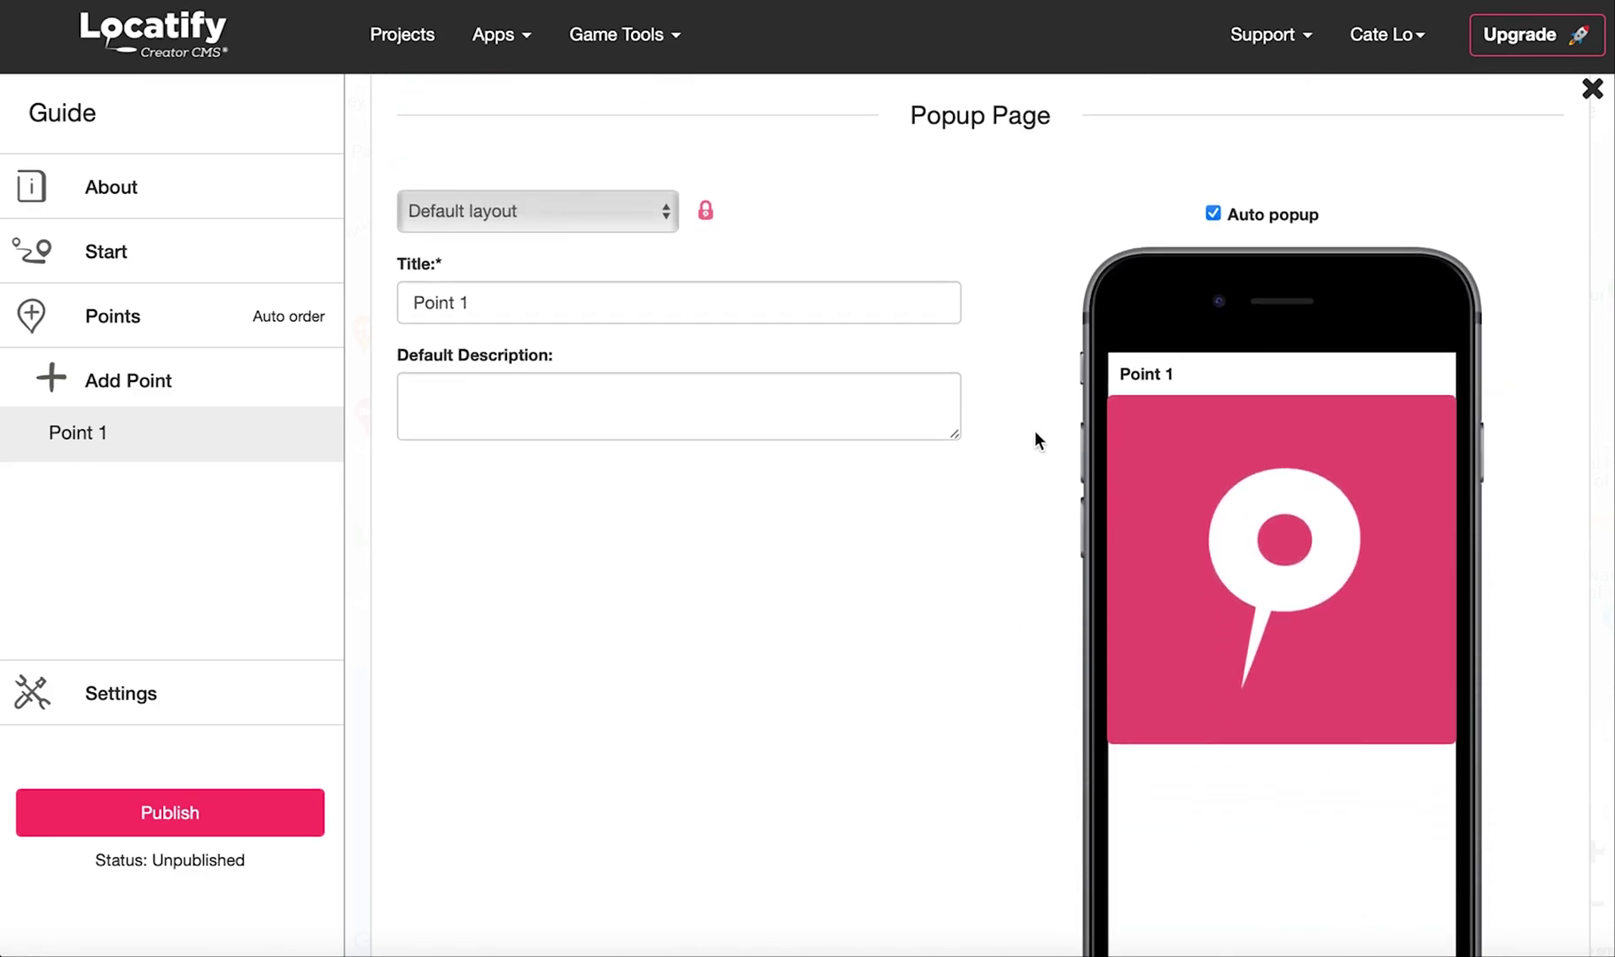
Turn Point 1's auto popup back on and give its popup title 'Title' and description 'Description'
{"action": "mouse_move", "coordinate": [1204, 221]}
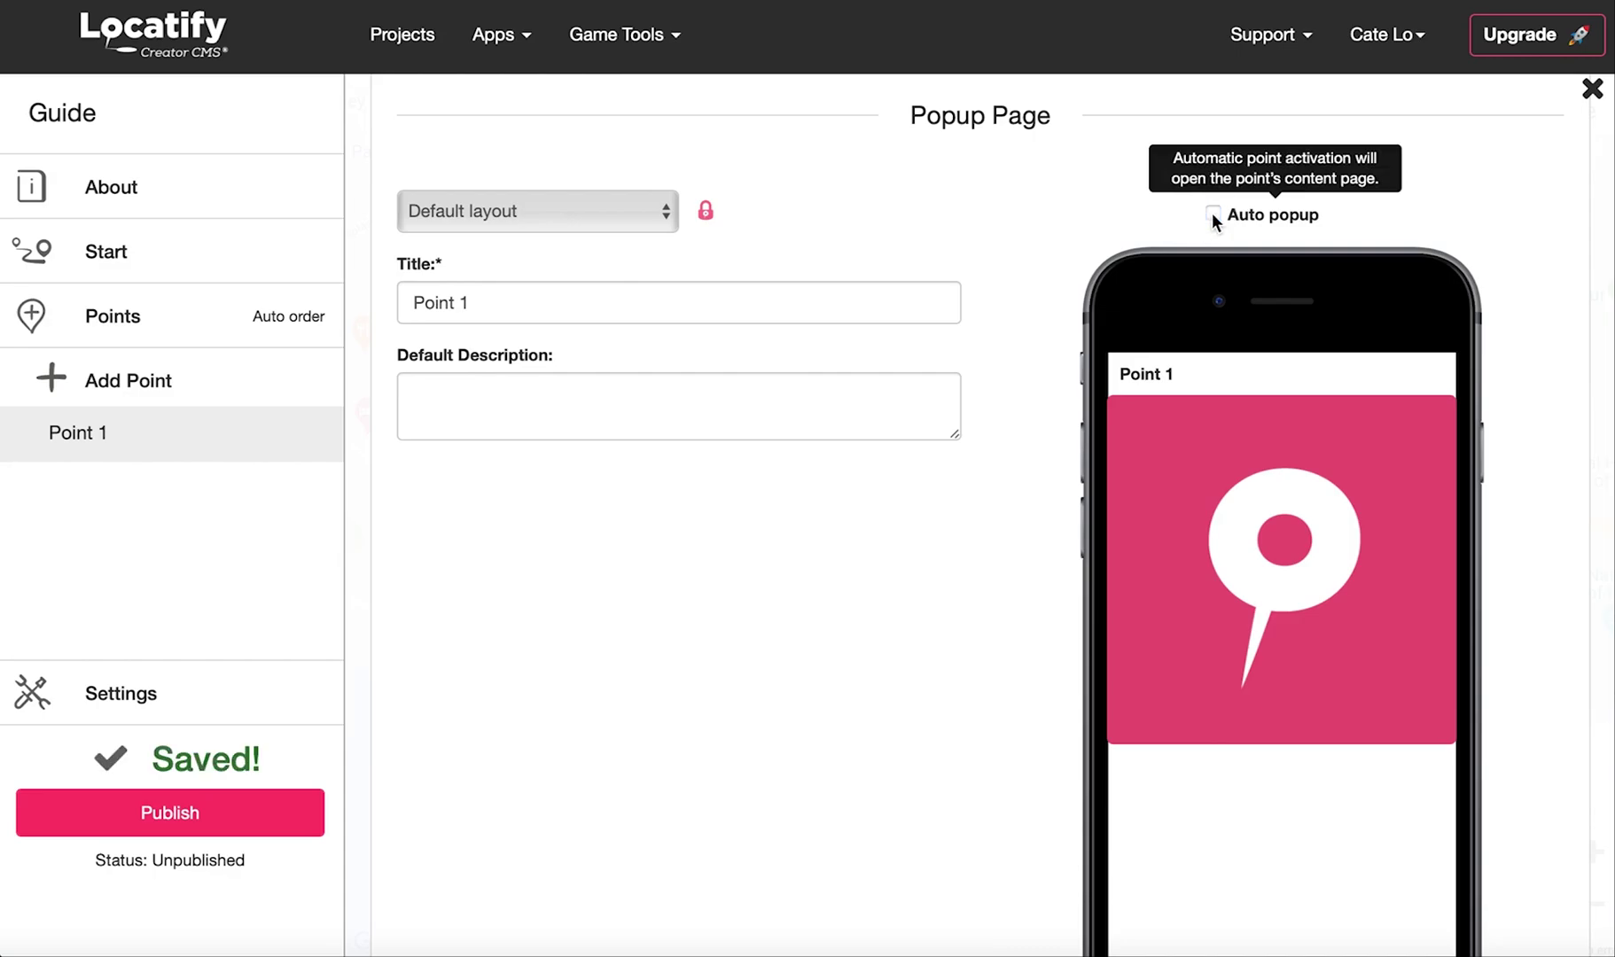
{"action": "left_click", "coordinate": [1212, 216]}
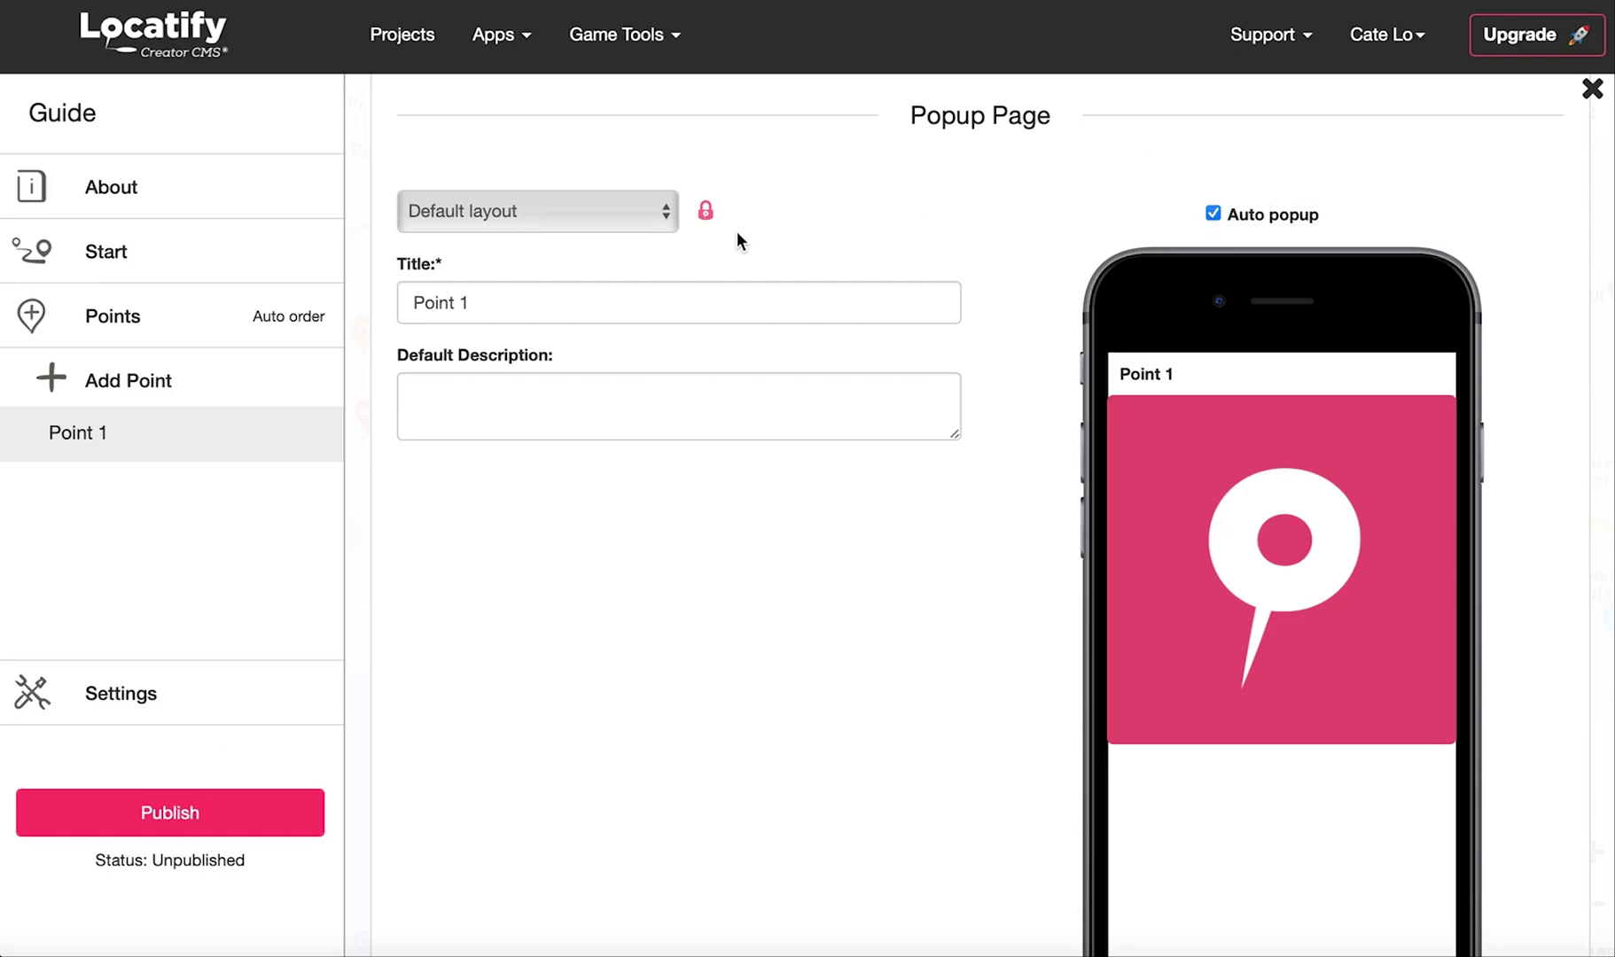
{"action": "left_click", "coordinate": [484, 301]}
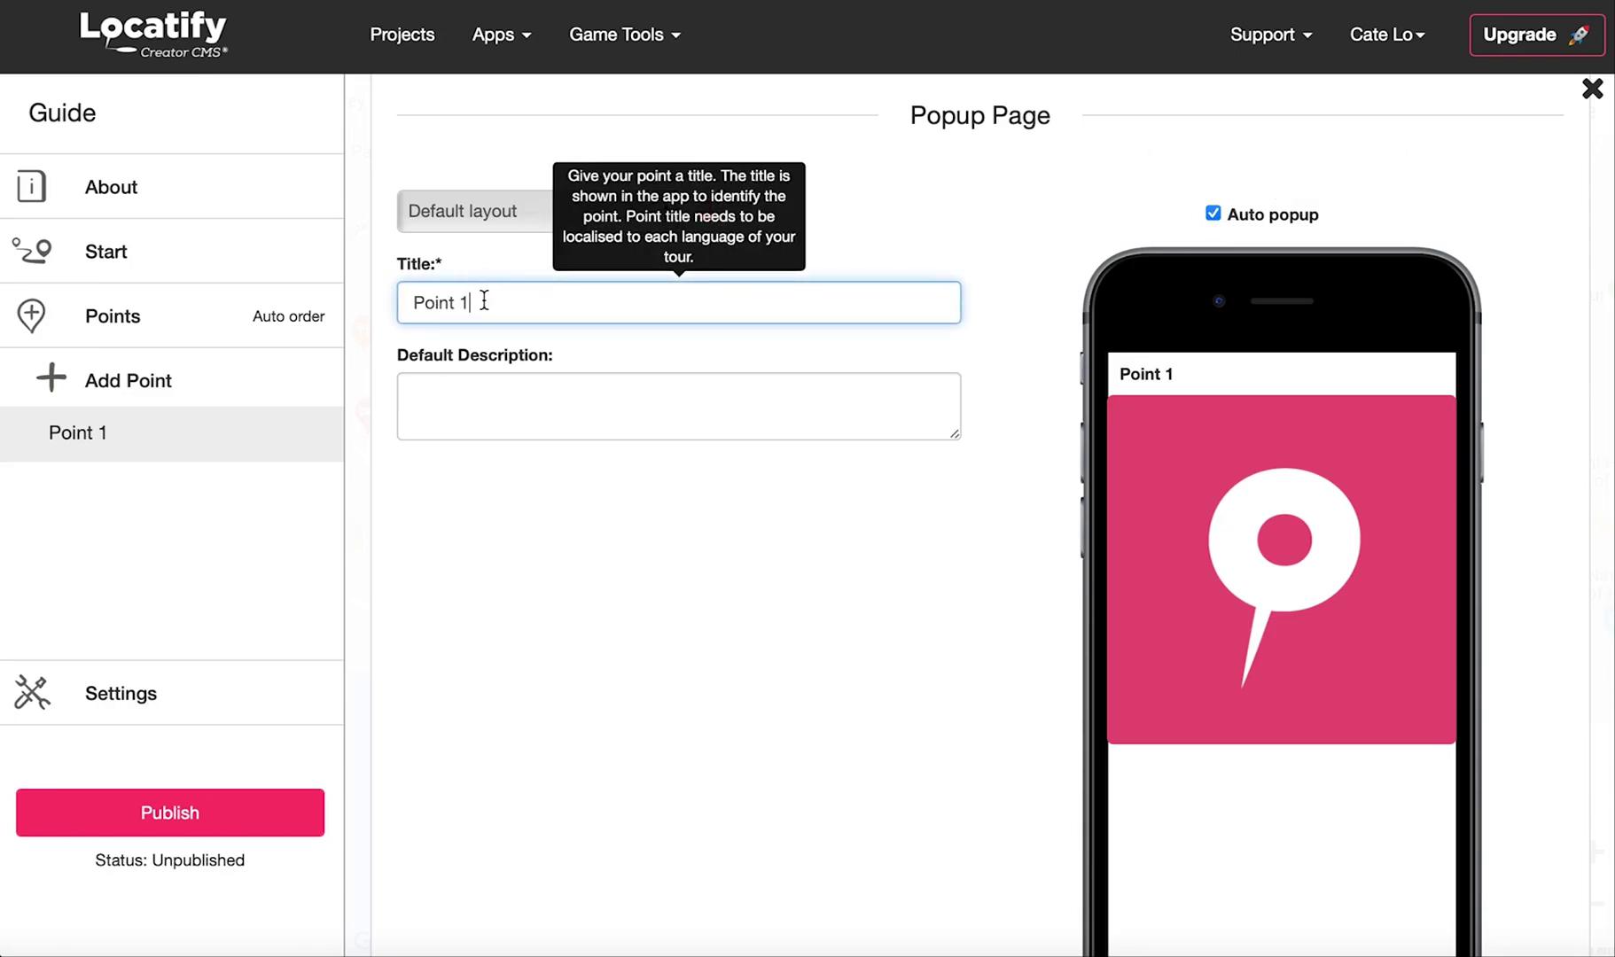
{"action": "key", "text": "BackSpace"}
{"action": "key", "text": "BackSpace"}
{"action": "key", "text": "BackSpace"}
{"action": "key", "text": "BackSpace"}
{"action": "key", "text": "BackSpace"}
{"action": "key", "text": "BackSpace"}
{"action": "key", "text": "BackSpace"}
{"action": "type", "text": "Title"}
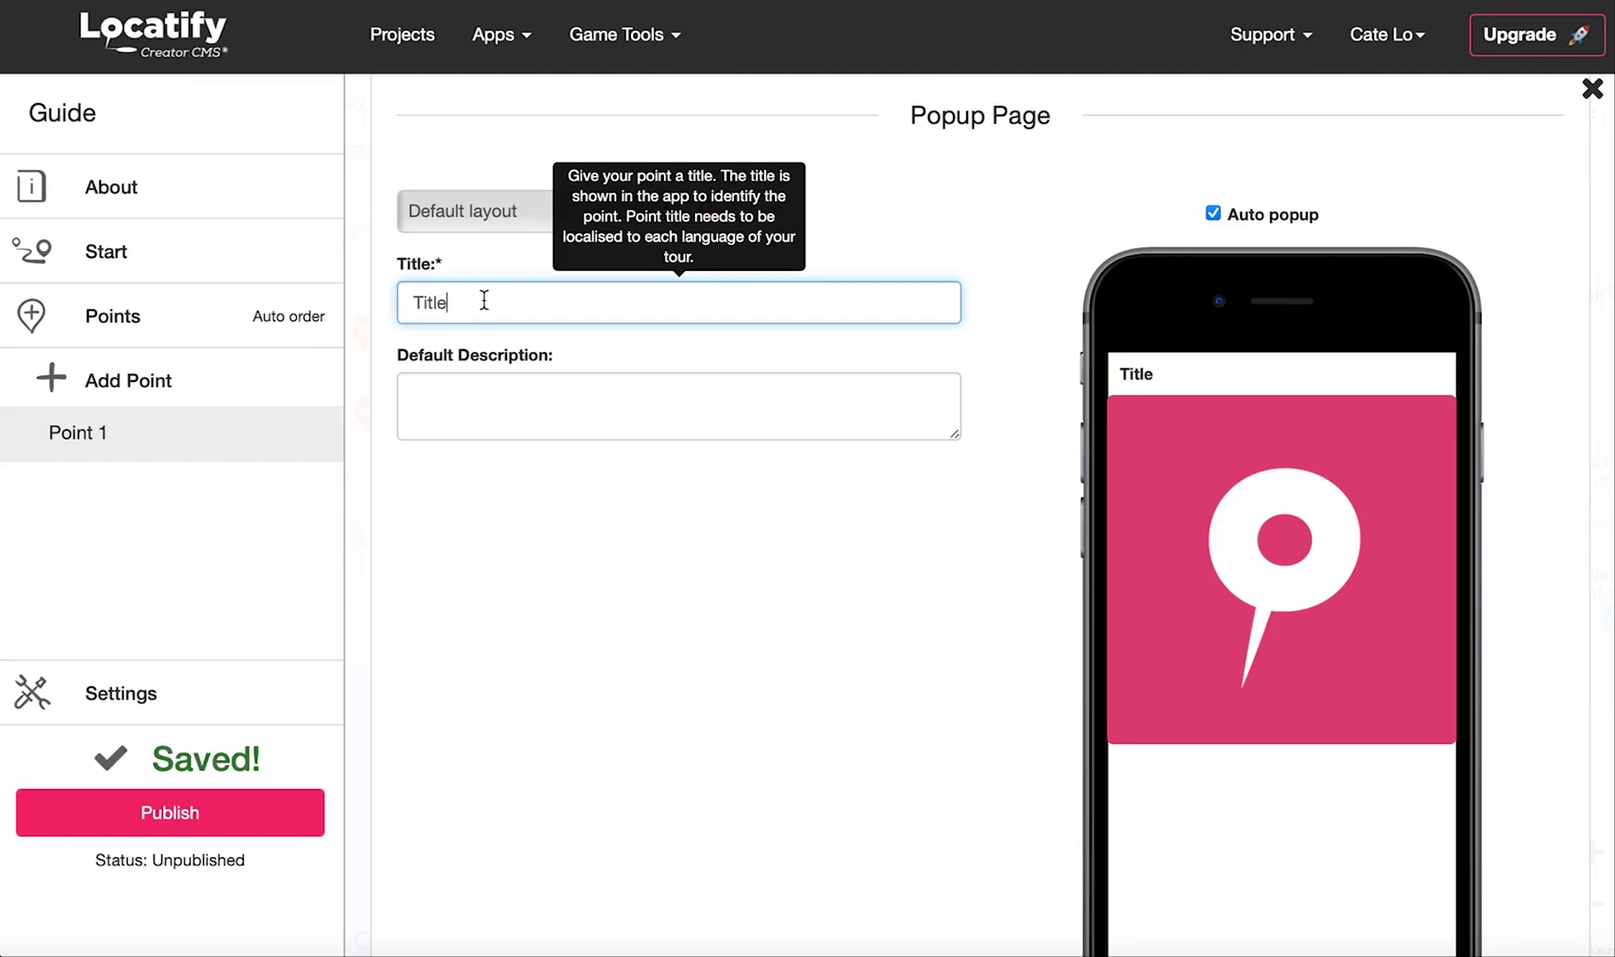
{"action": "left_click", "coordinate": [432, 398]}
{"action": "type", "text": "Descrription"}
{"action": "left_click", "coordinate": [478, 532]}
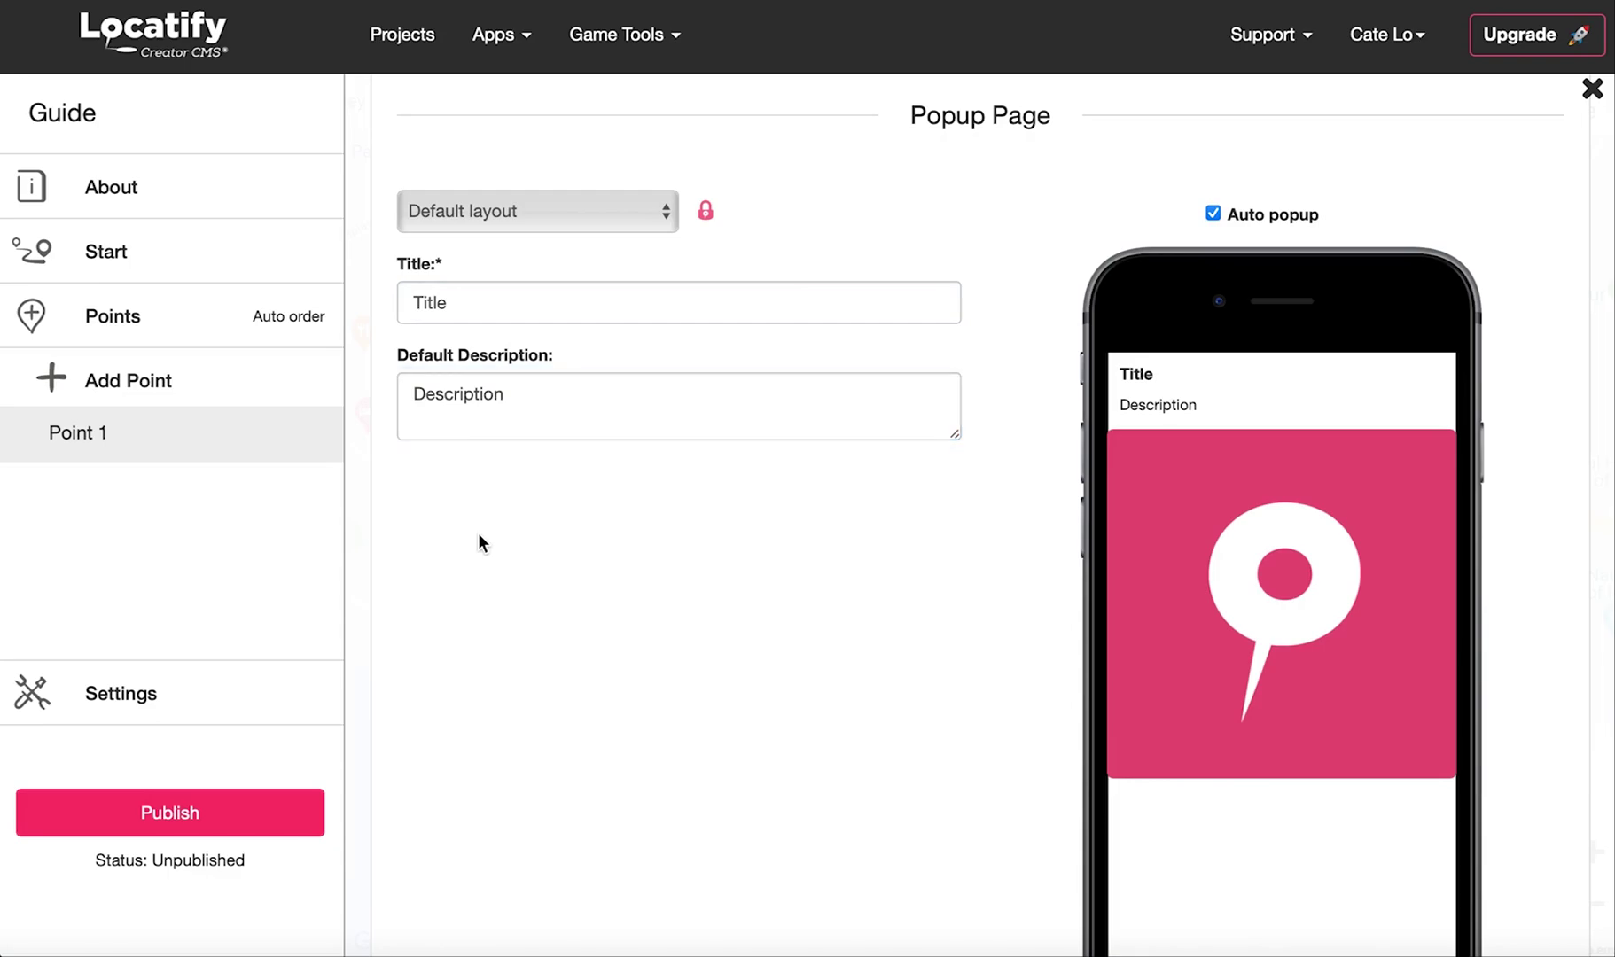
{"action": "scroll", "coordinate": [477, 533], "scroll_direction": "down", "scroll_amount": 3}
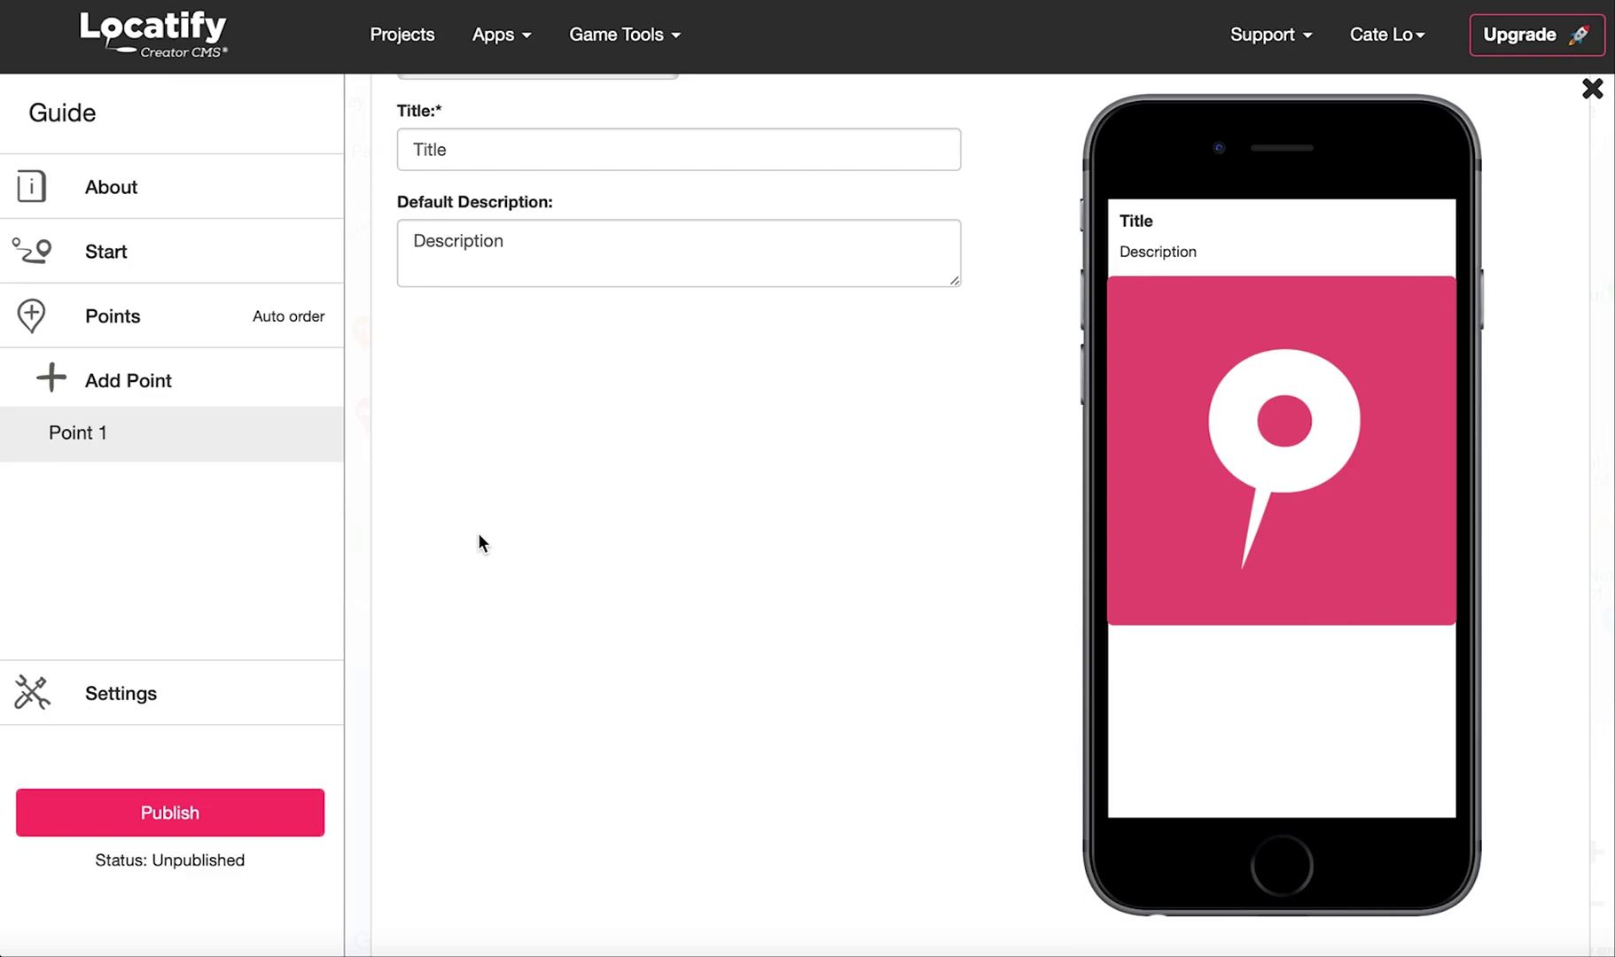
{"action": "scroll", "coordinate": [478, 532], "scroll_direction": "up", "scroll_amount": 6}
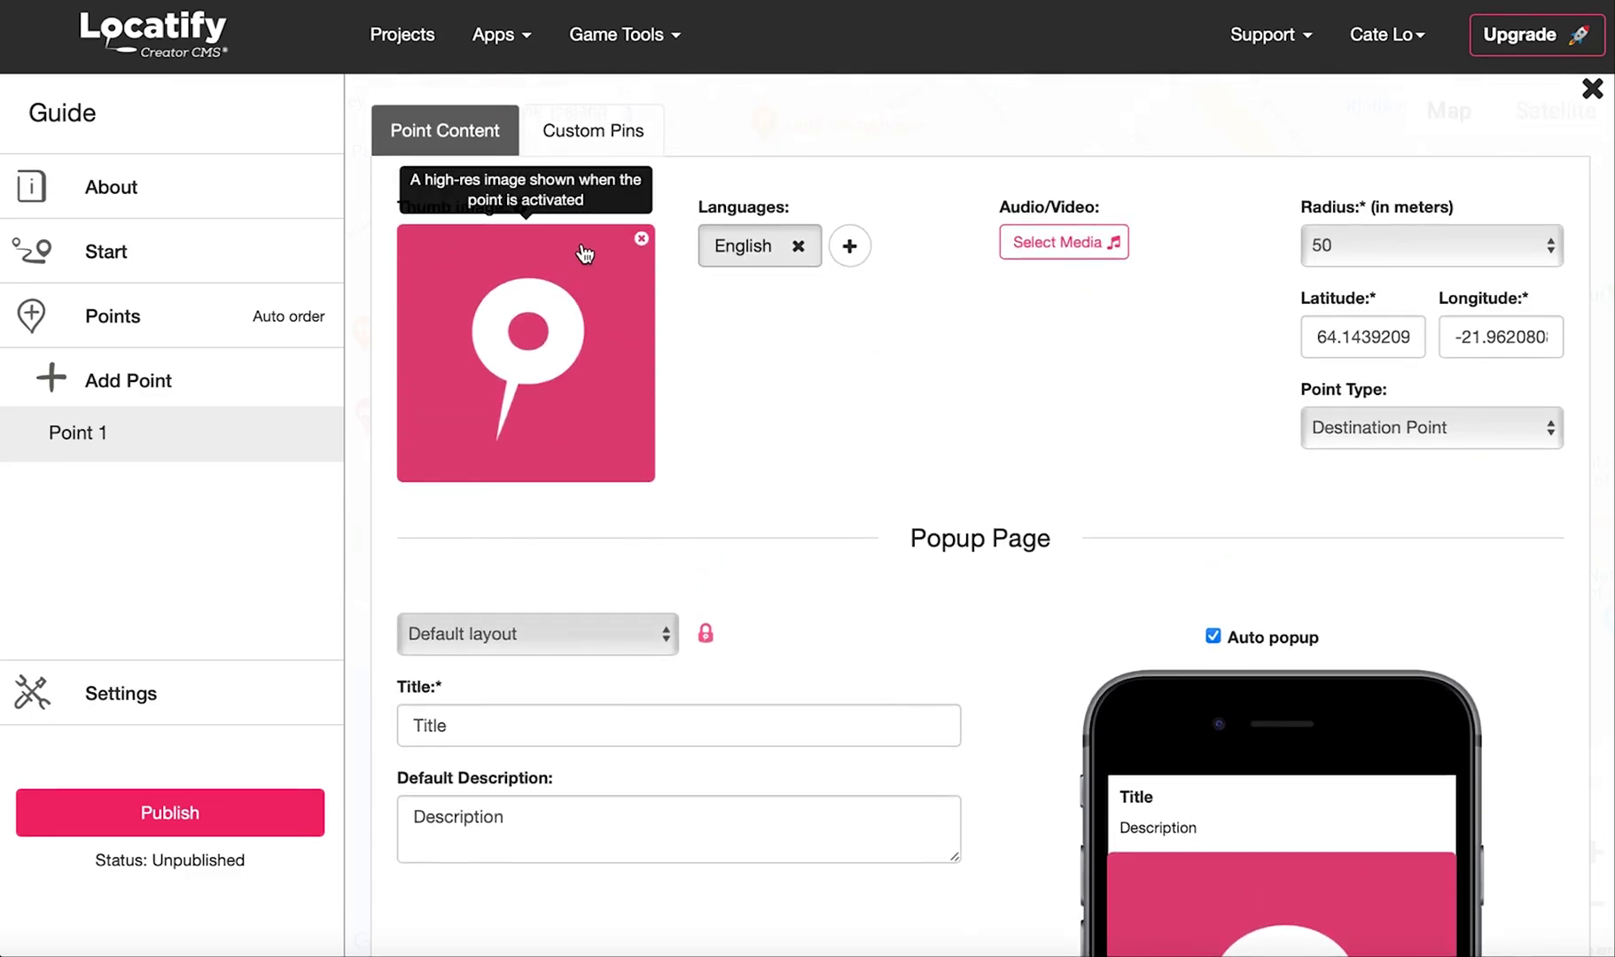
Switch the point editor to its Custom Pins options
{"action": "left_click", "coordinate": [579, 142]}
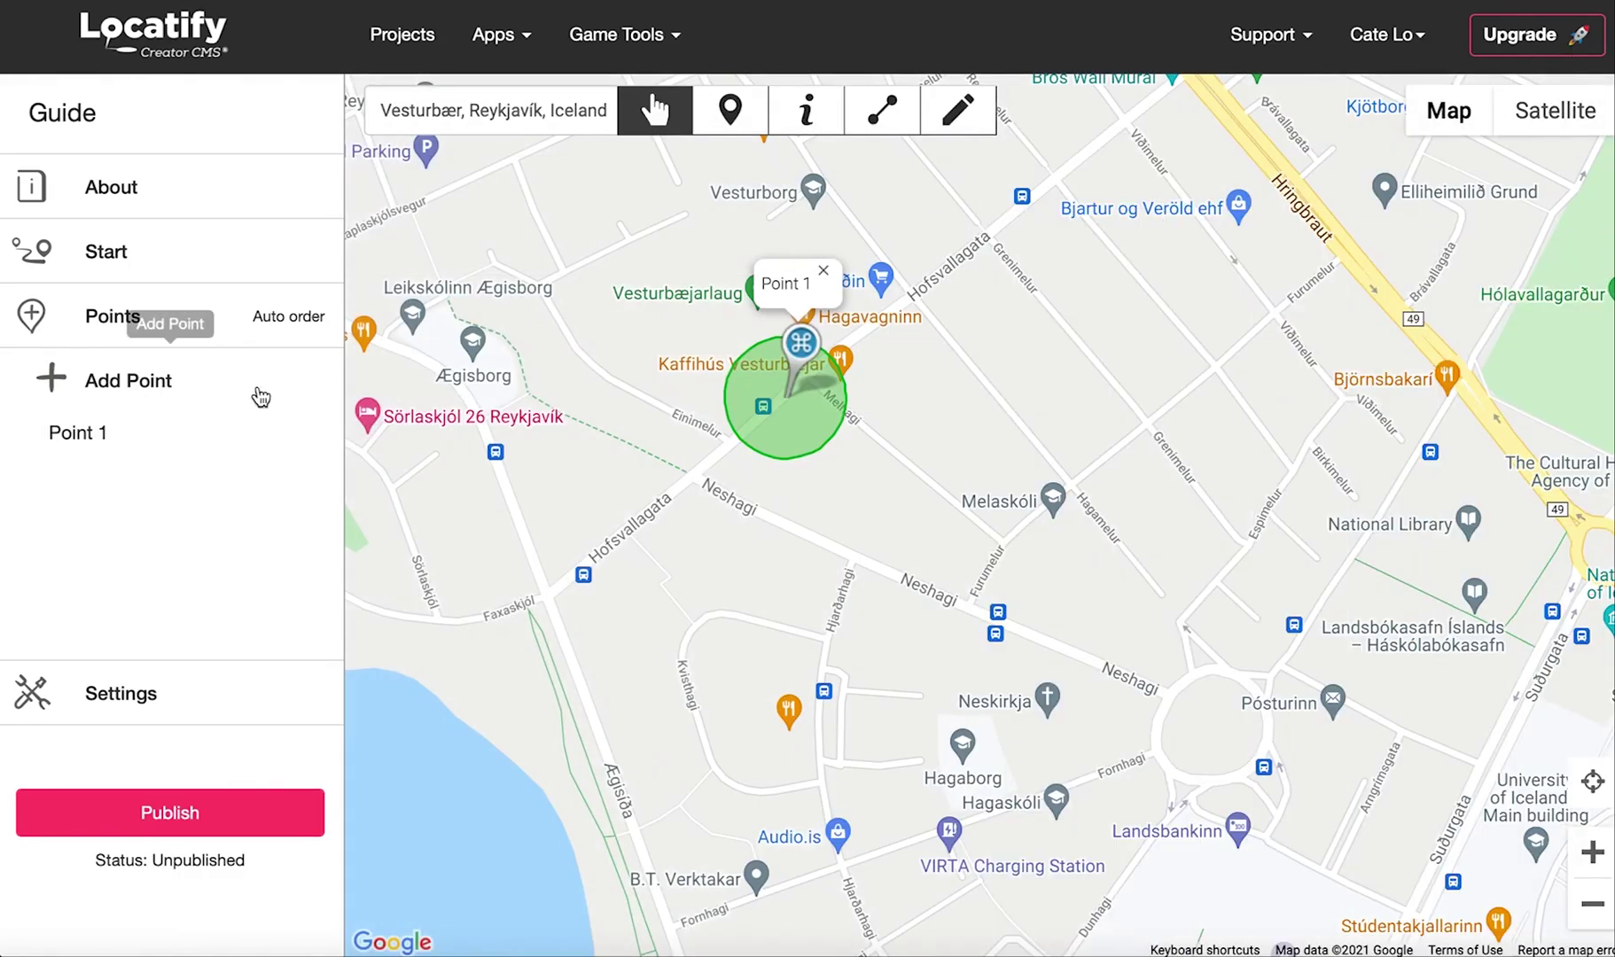
Add Point 2 near Pósturinn and start the Connect Pins tool
{"action": "left_click", "coordinate": [176, 390]}
{"action": "left_click", "coordinate": [1274, 679]}
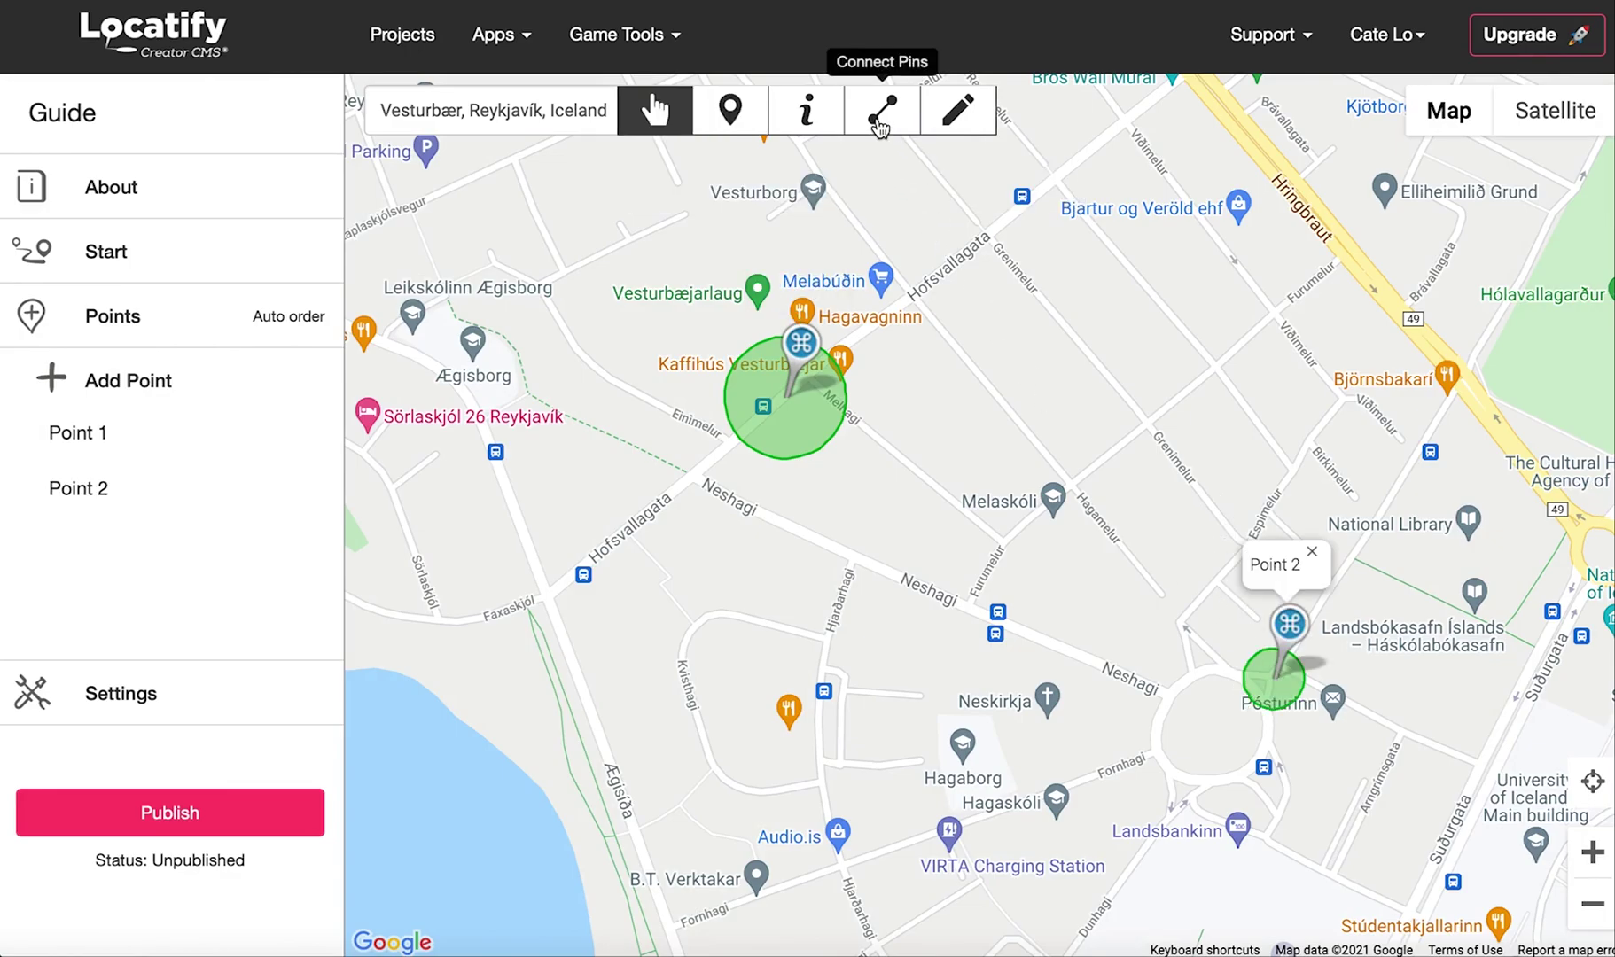
{"action": "left_click", "coordinate": [880, 122]}
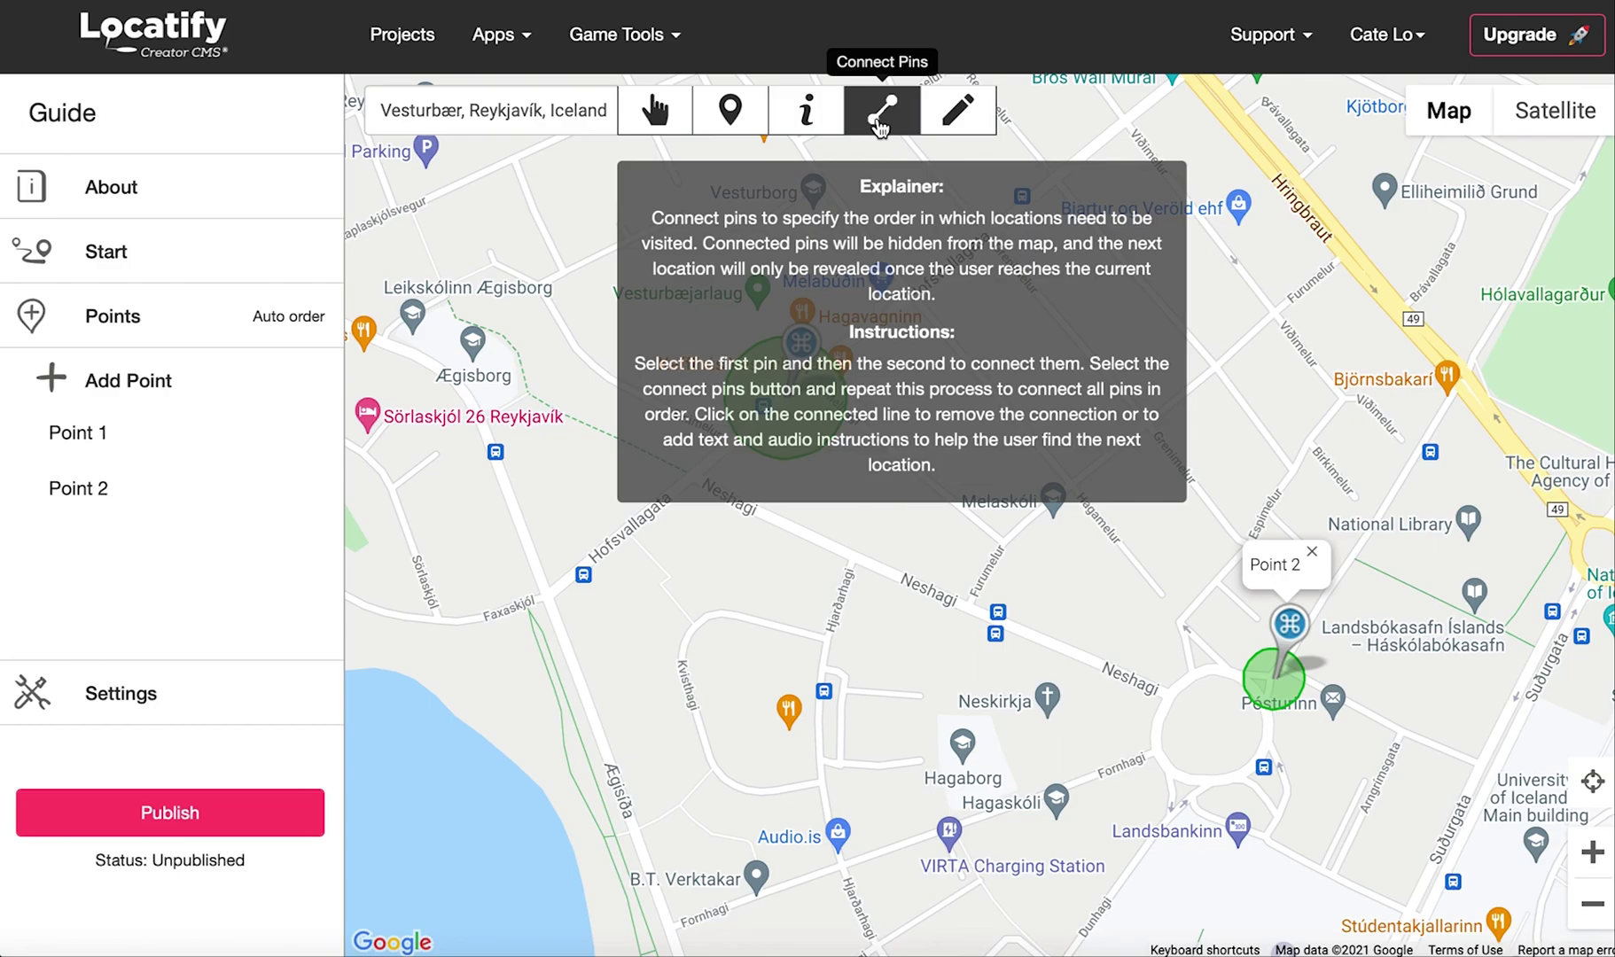
Connect Point 1 to Point 2 with a directions line
{"action": "left_click_drag", "start_coordinate": [1261, 361], "coordinate": [1410, 559]}
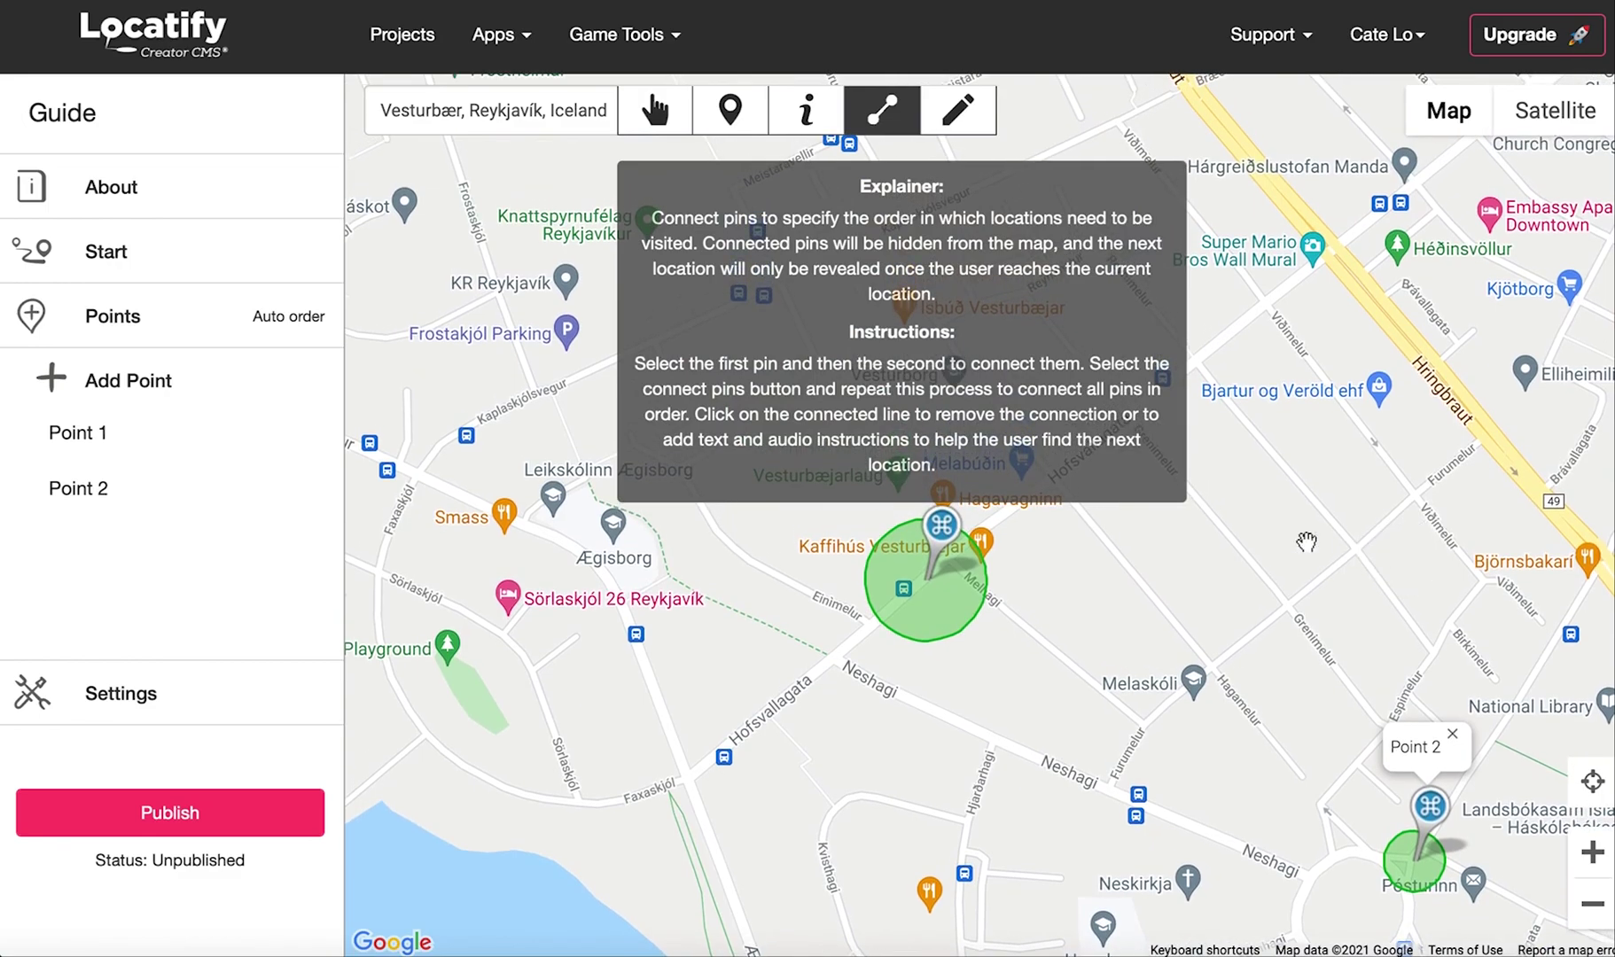
{"action": "left_click", "coordinate": [941, 528]}
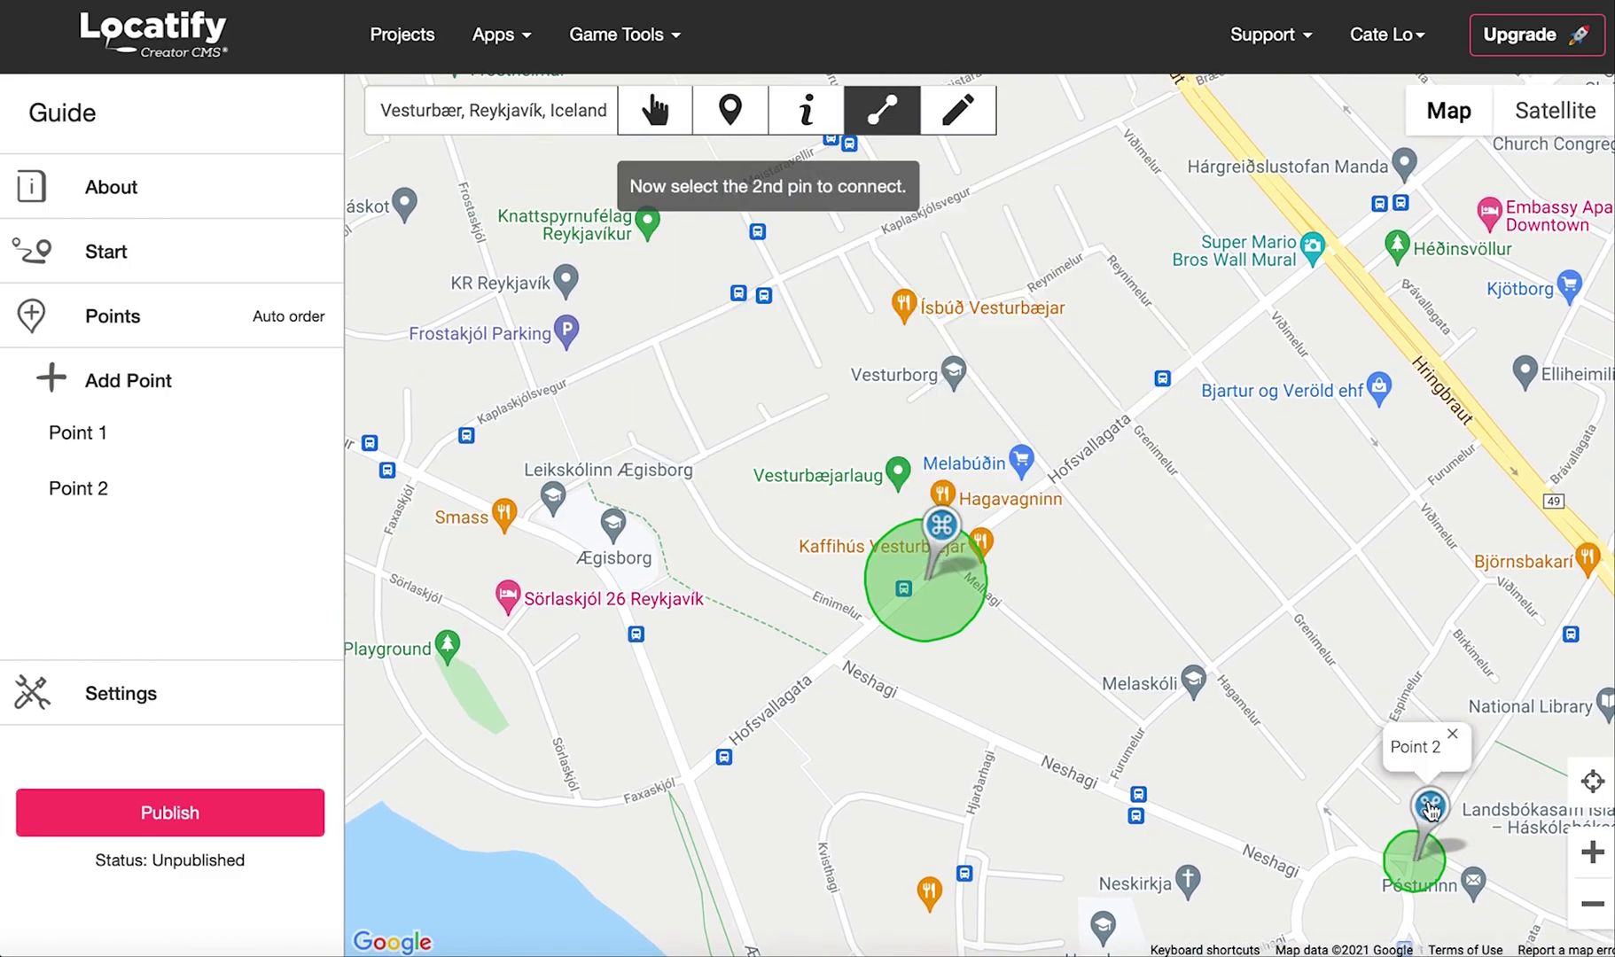
{"action": "left_click", "coordinate": [1429, 806]}
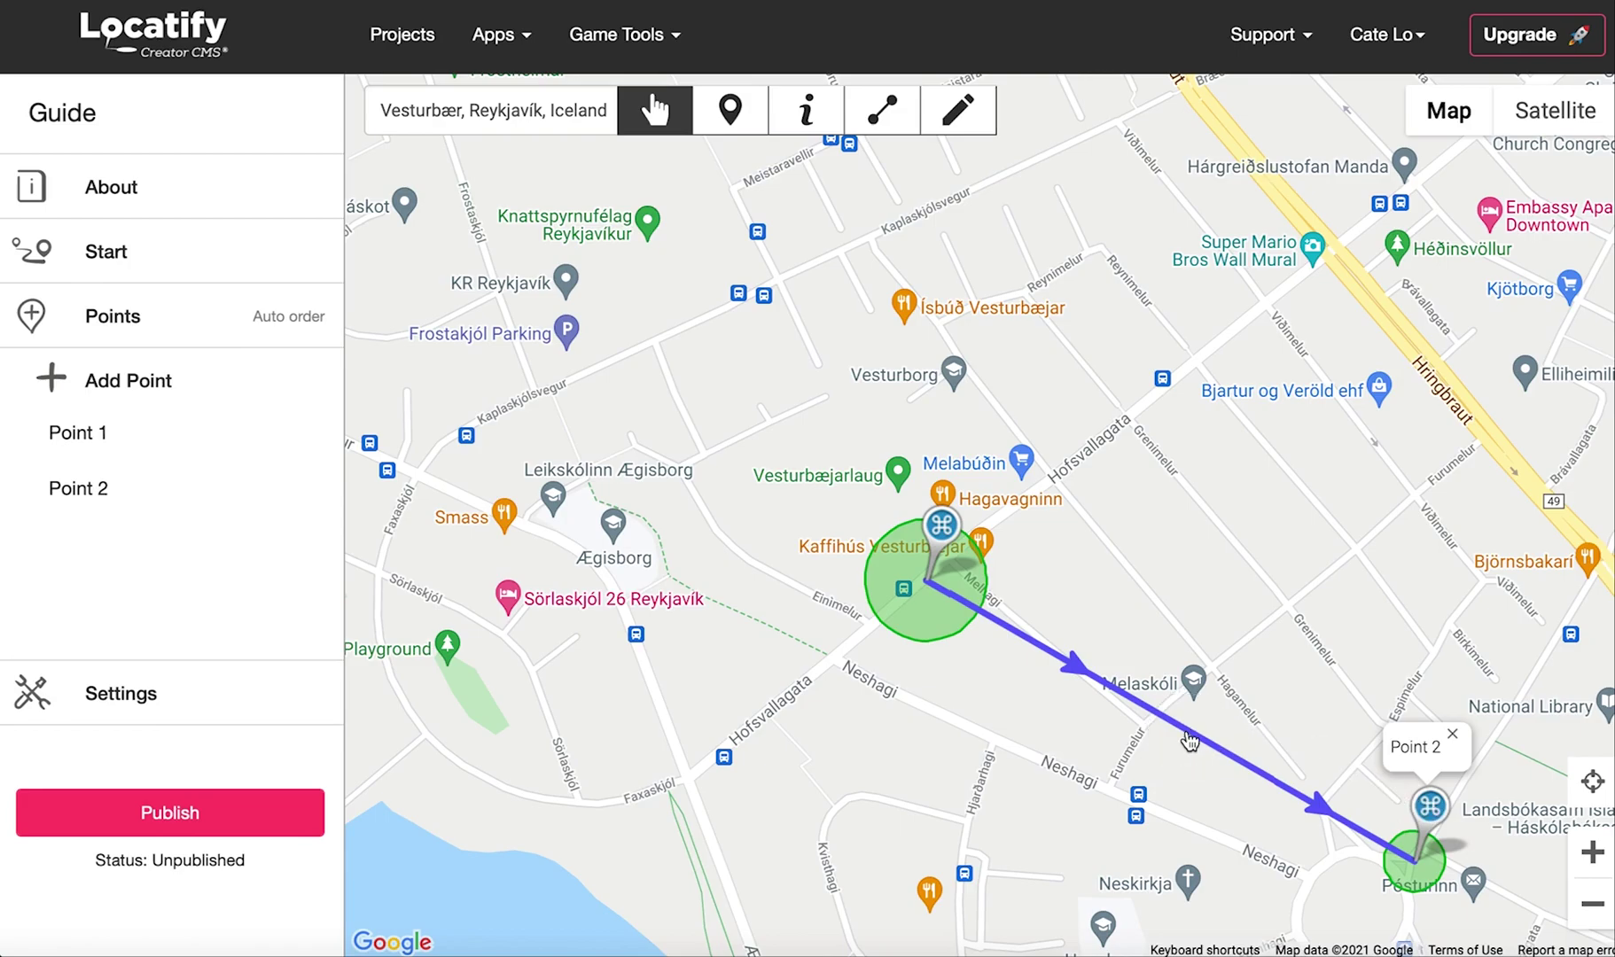
Give the connecting line directions titled and described 'Hint', then start a visual path
{"action": "left_click", "coordinate": [1189, 741]}
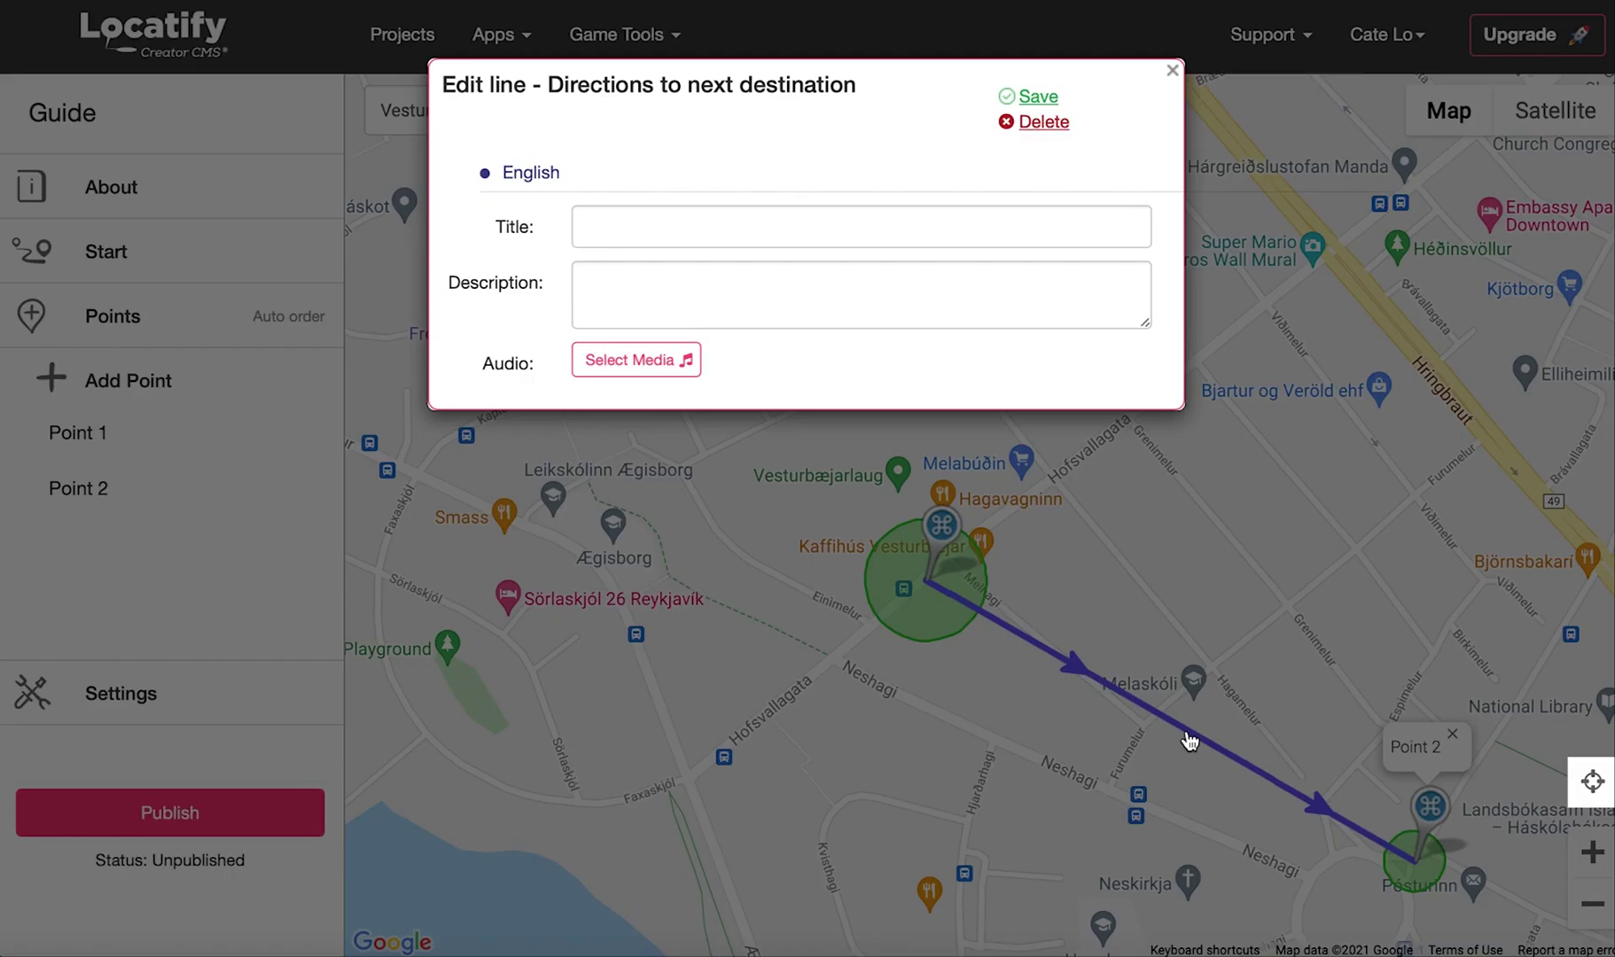
{"action": "left_click", "coordinate": [761, 227]}
{"action": "type", "text": "Hint"}
{"action": "left_click", "coordinate": [751, 279]}
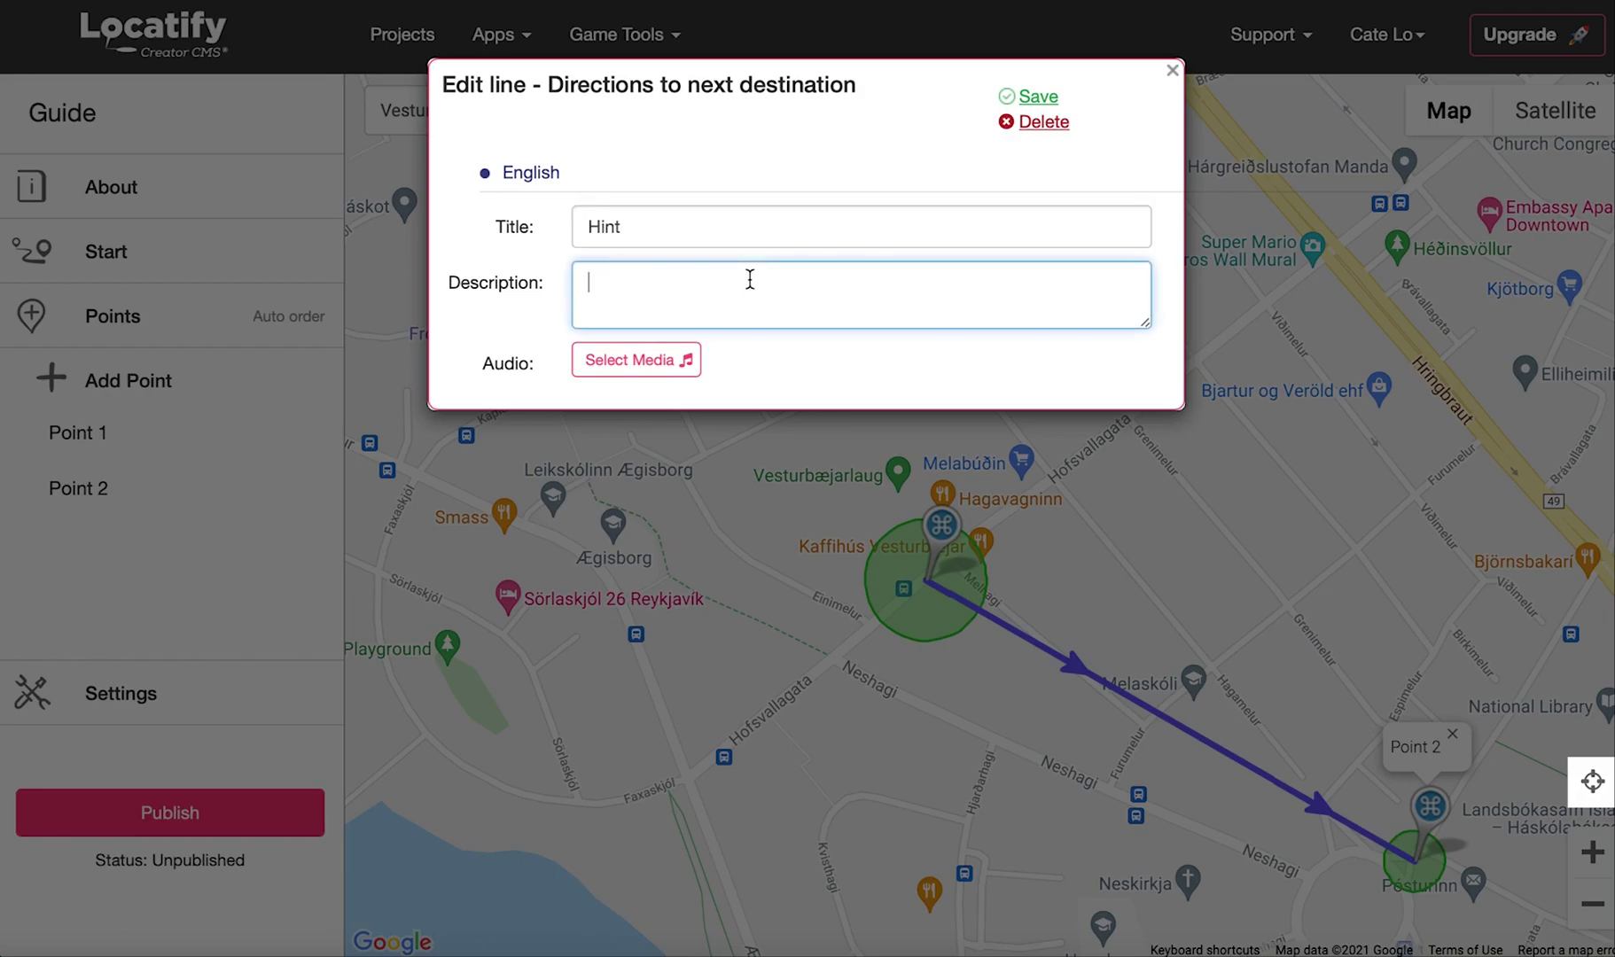
{"action": "type", "text": "Hint"}
{"action": "left_click", "coordinate": [1033, 97]}
{"action": "left_click", "coordinate": [1175, 71]}
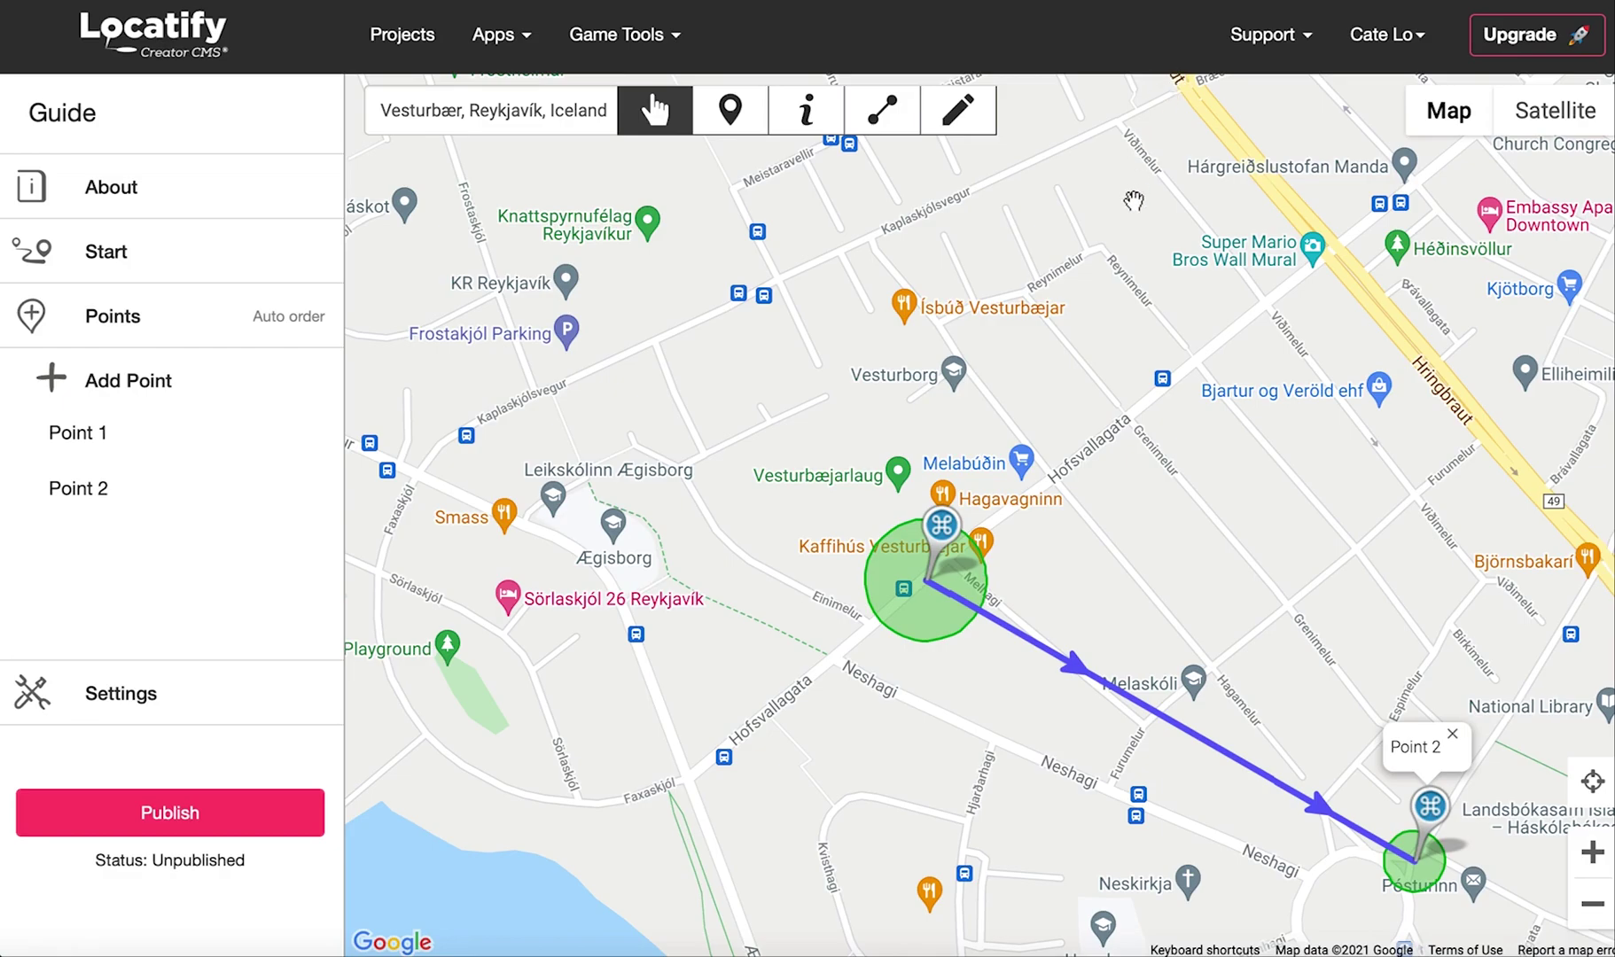
{"action": "left_click", "coordinate": [957, 110]}
Plot a five-point zigzag path from near Vesturborg down toward Point 2, then close the path window
{"action": "left_click", "coordinate": [928, 411]}
{"action": "left_click", "coordinate": [1099, 562]}
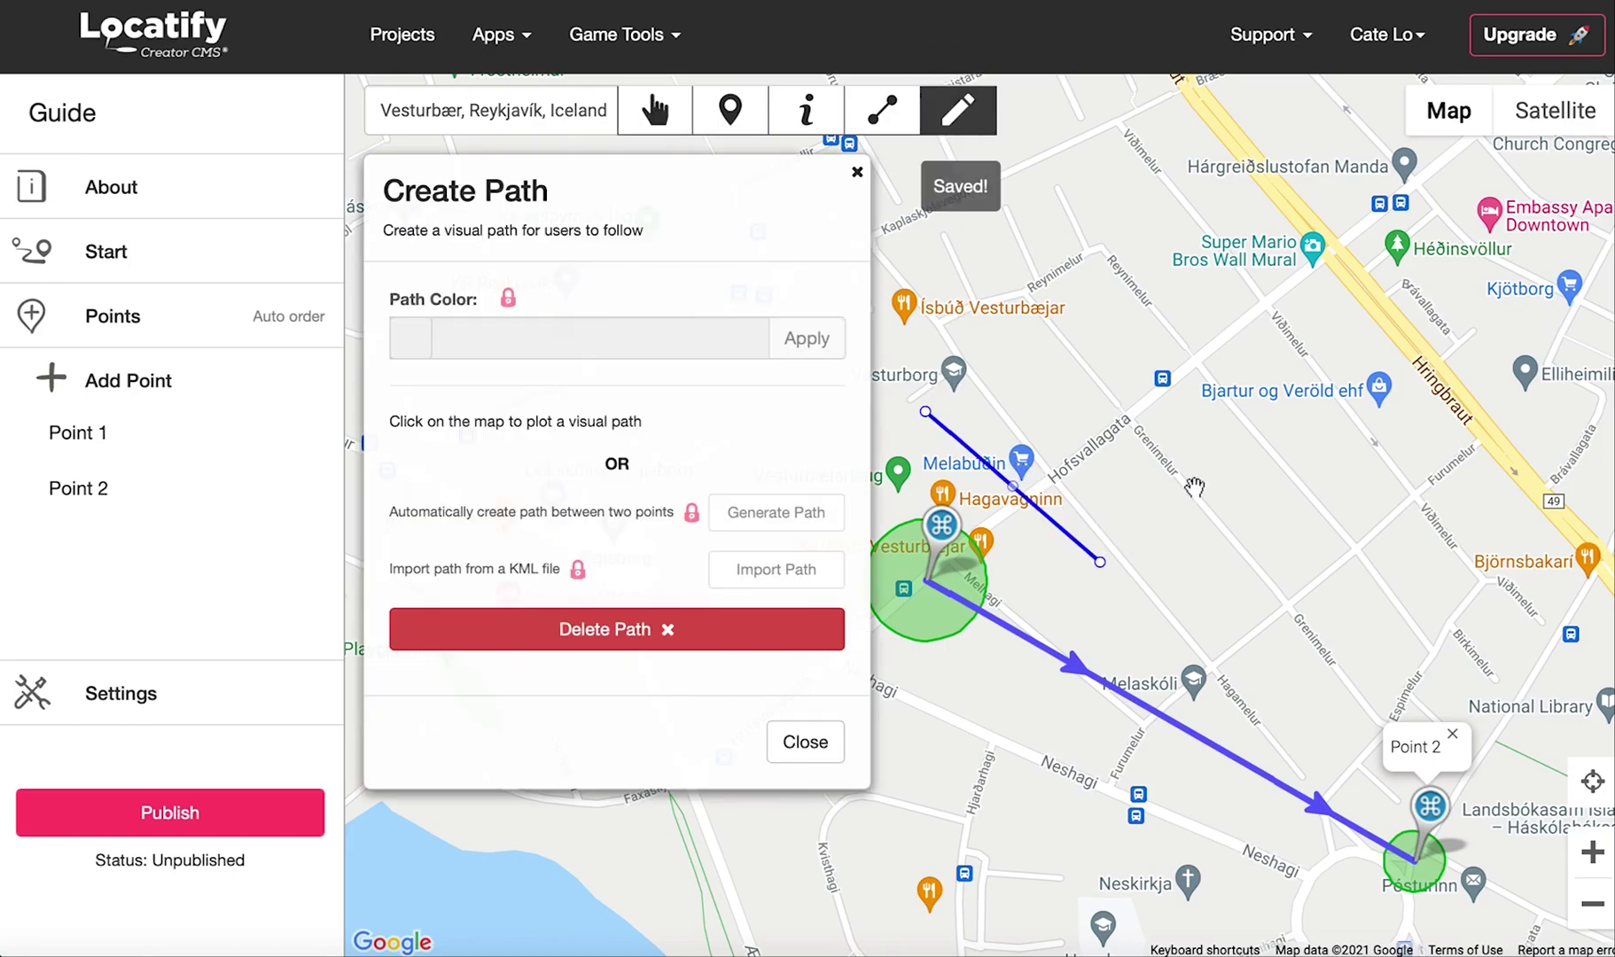
{"action": "left_click", "coordinate": [1223, 447]}
{"action": "left_click", "coordinate": [1340, 559]}
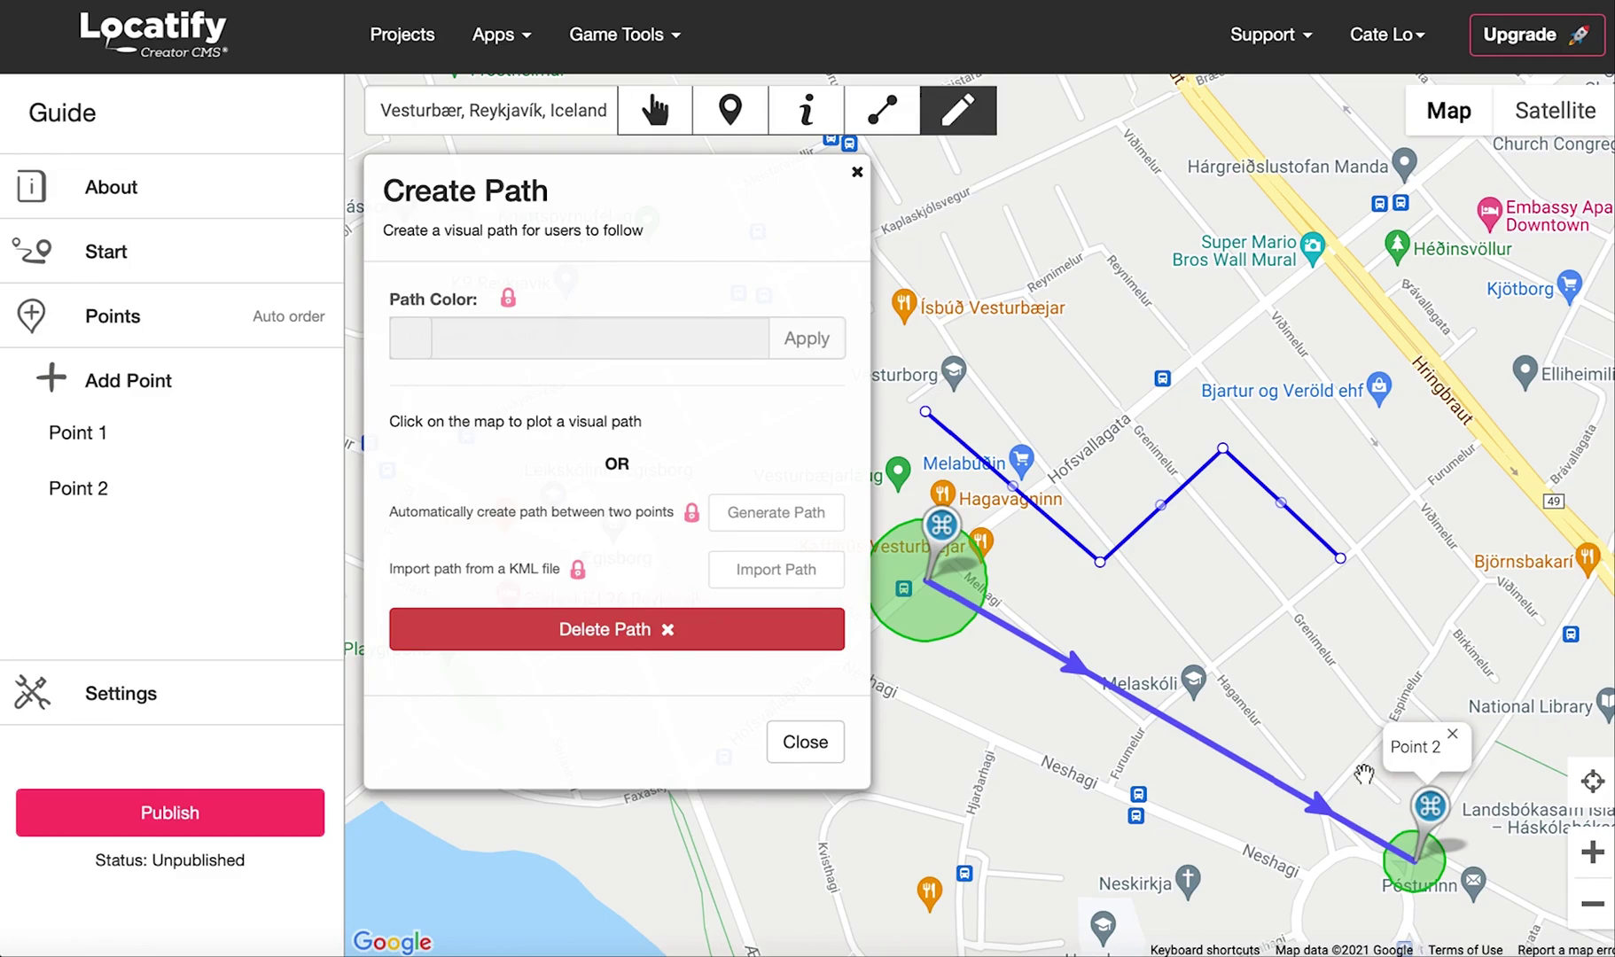
{"action": "left_click", "coordinate": [1362, 767]}
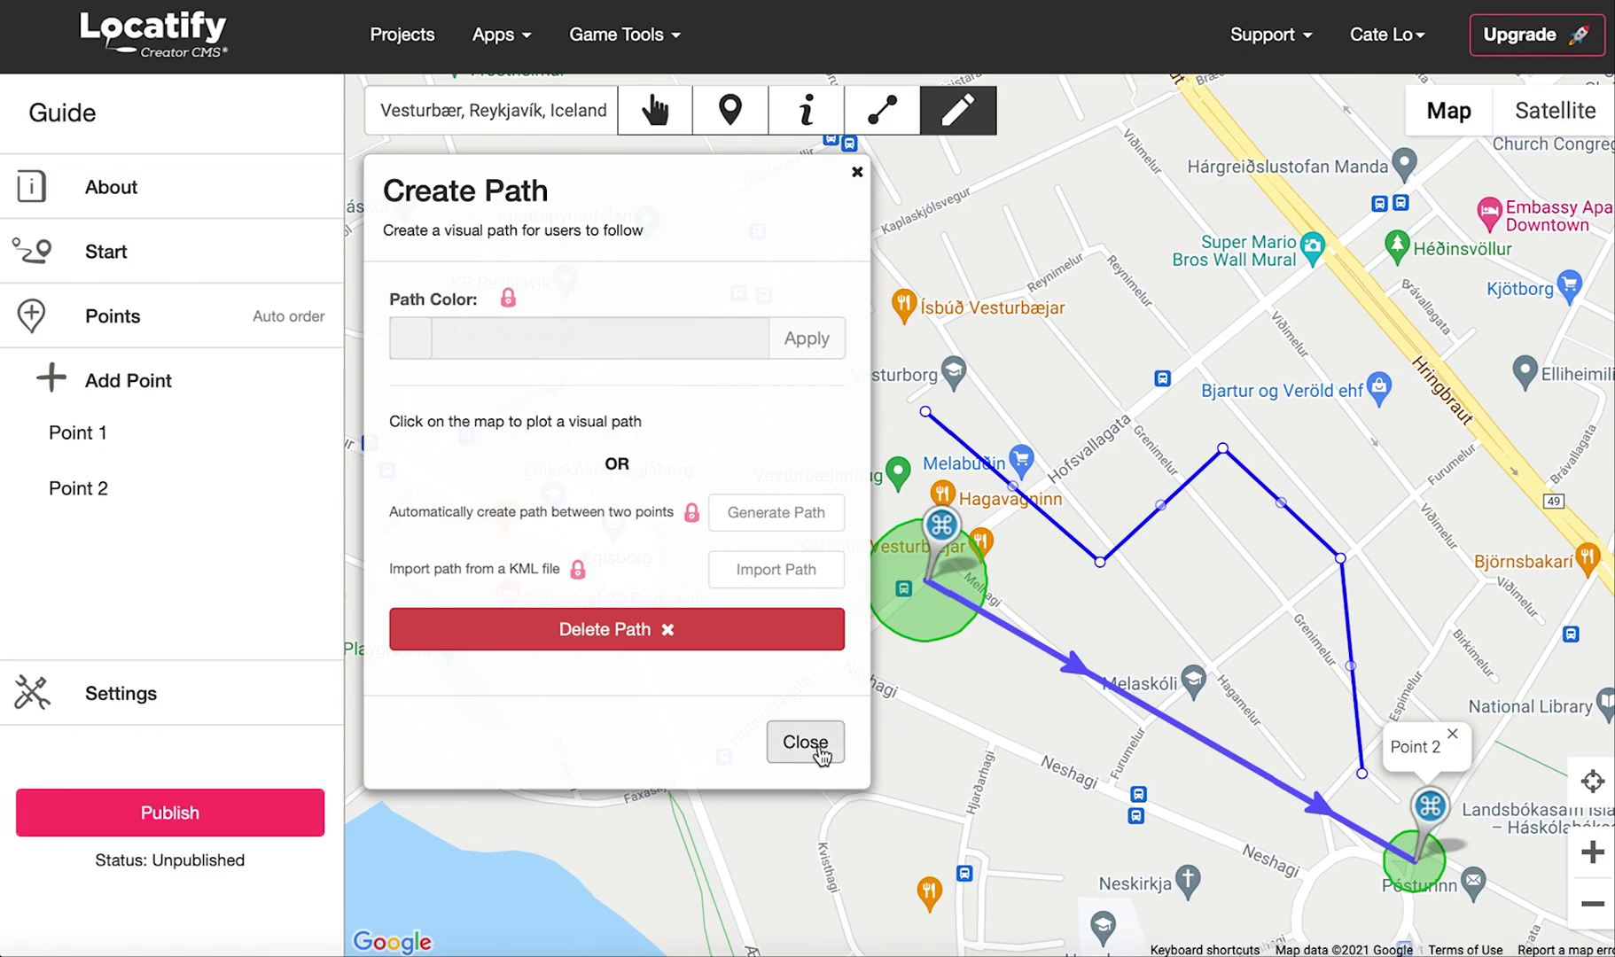
{"action": "left_click", "coordinate": [805, 743]}
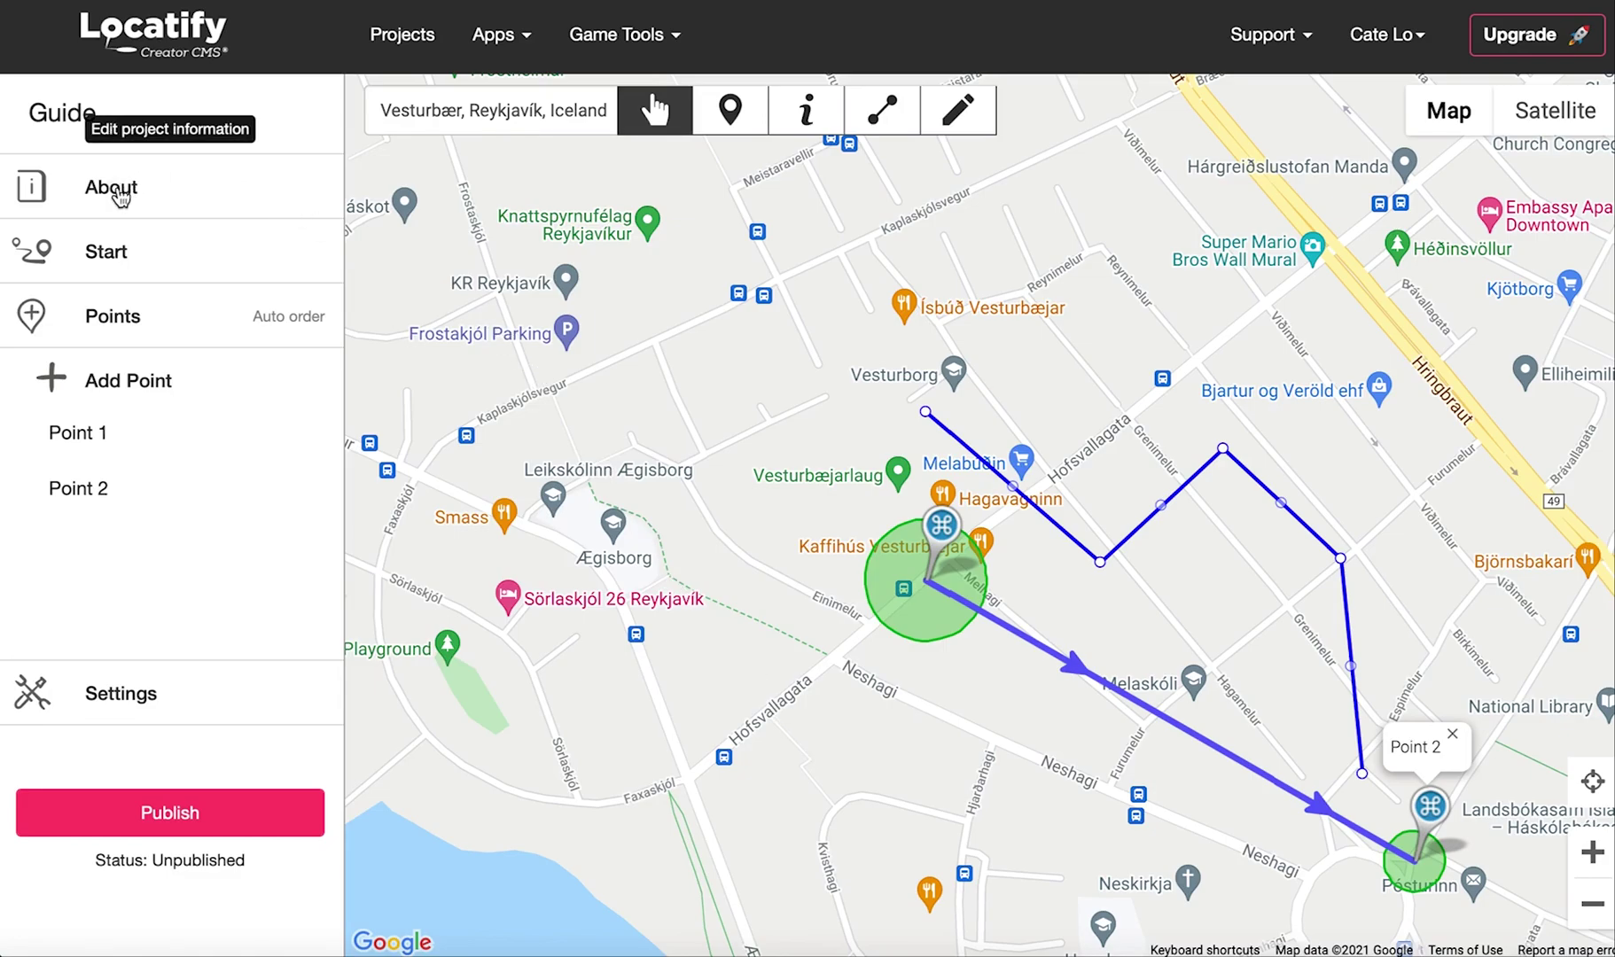
In the tour's About info, set the pink speech-pin image from the Media Manager as the logo
{"action": "left_click", "coordinate": [119, 197]}
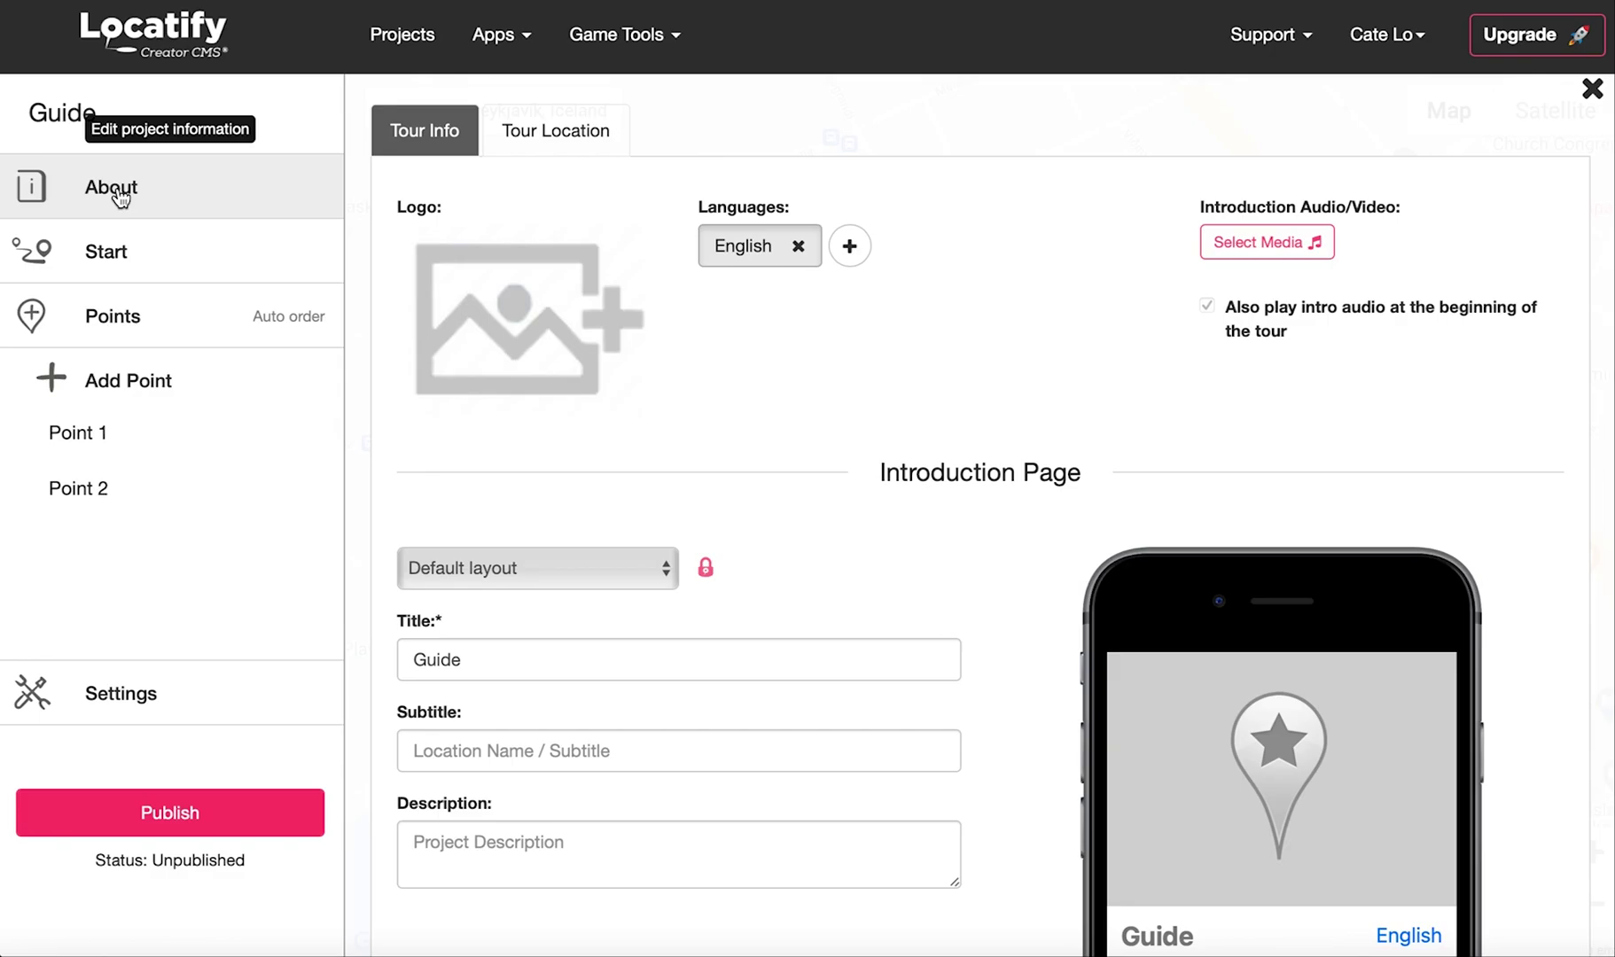
{"action": "left_click", "coordinate": [494, 319]}
{"action": "left_click", "coordinate": [262, 337]}
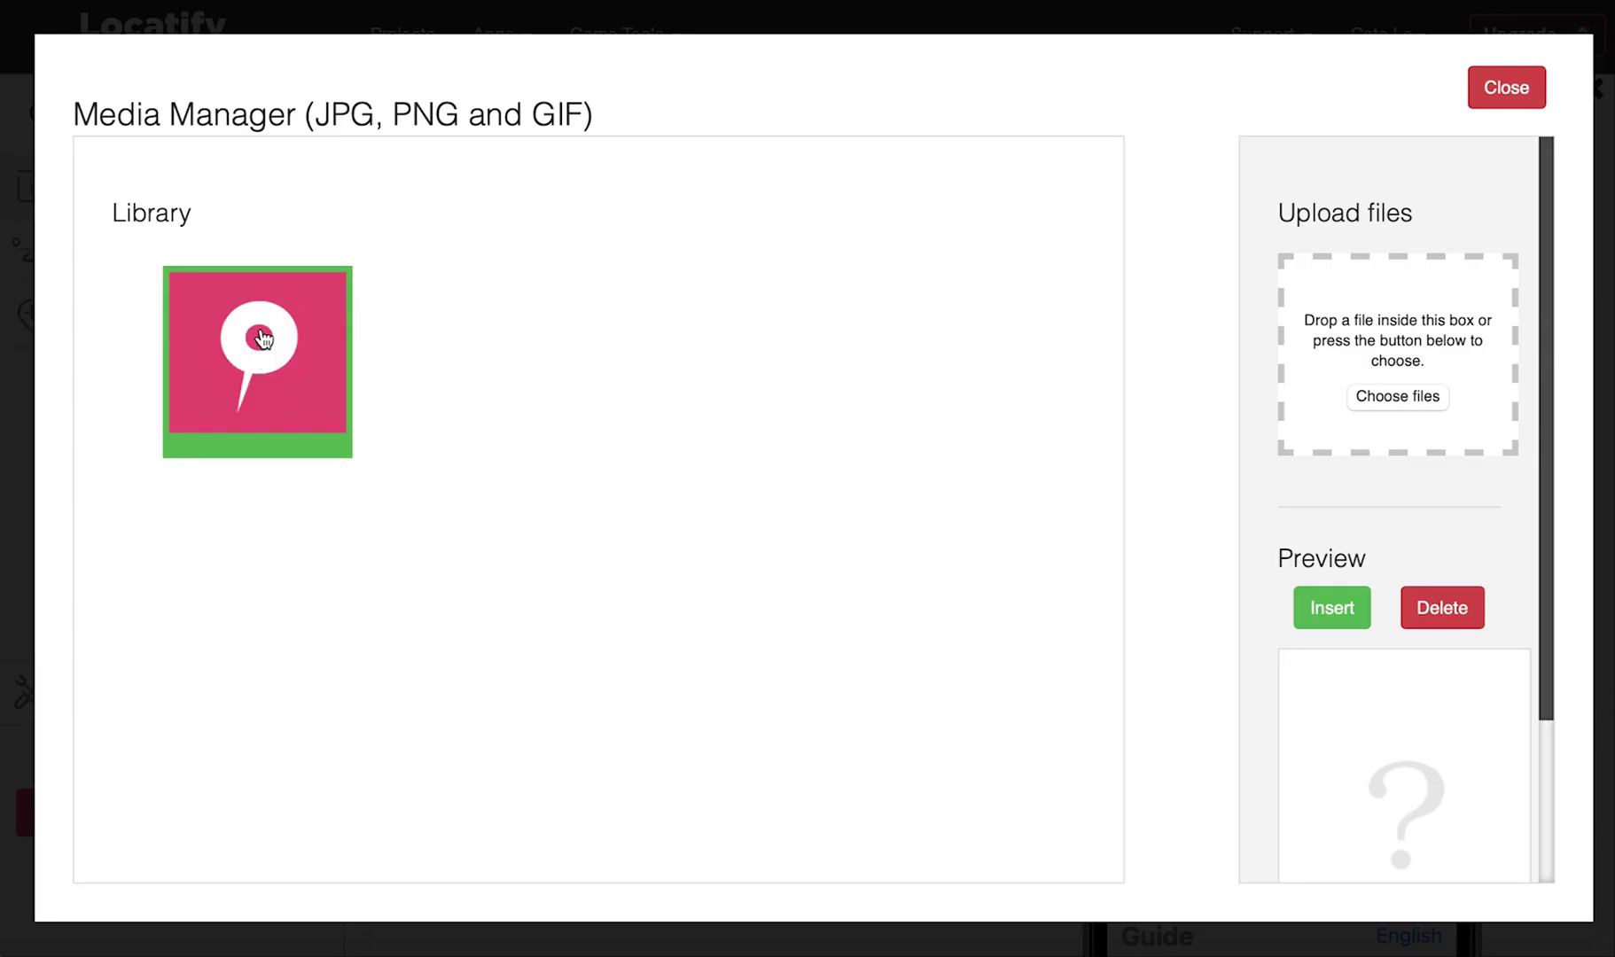
{"action": "left_click", "coordinate": [1321, 616]}
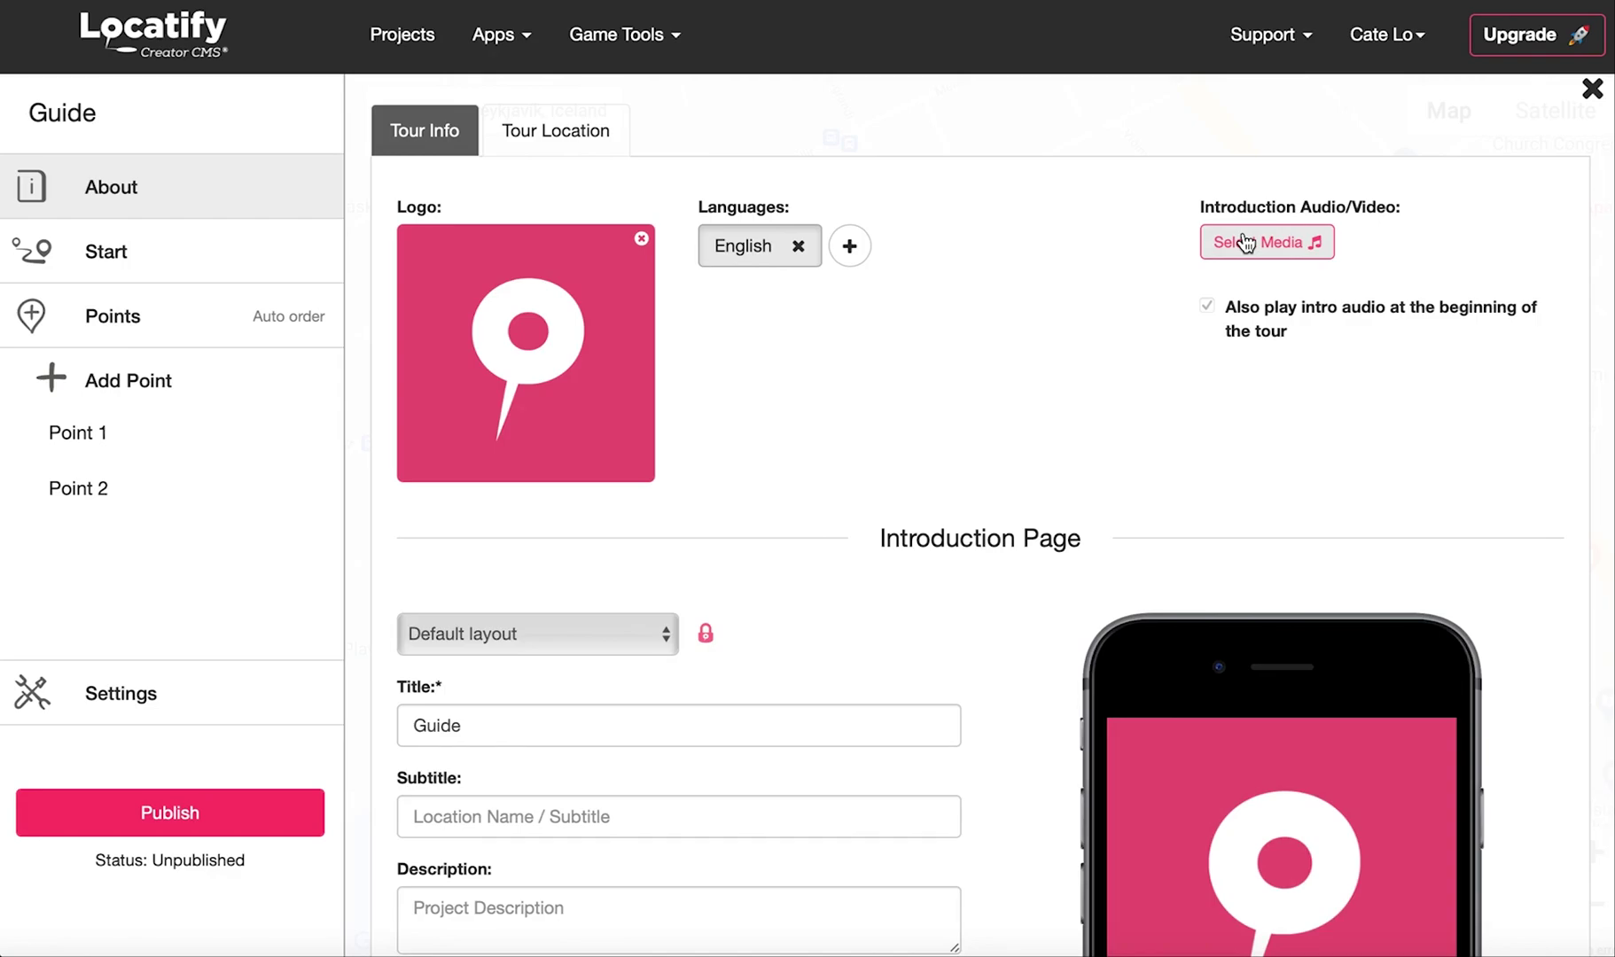
{"action": "scroll", "coordinate": [809, 481], "scroll_direction": "down", "scroll_amount": 5}
Fill the introduction page with title 'Guide 1', subtitle 'Subtitle' and description 'Description'
{"action": "scroll", "coordinate": [808, 480], "scroll_direction": "down", "scroll_amount": 2}
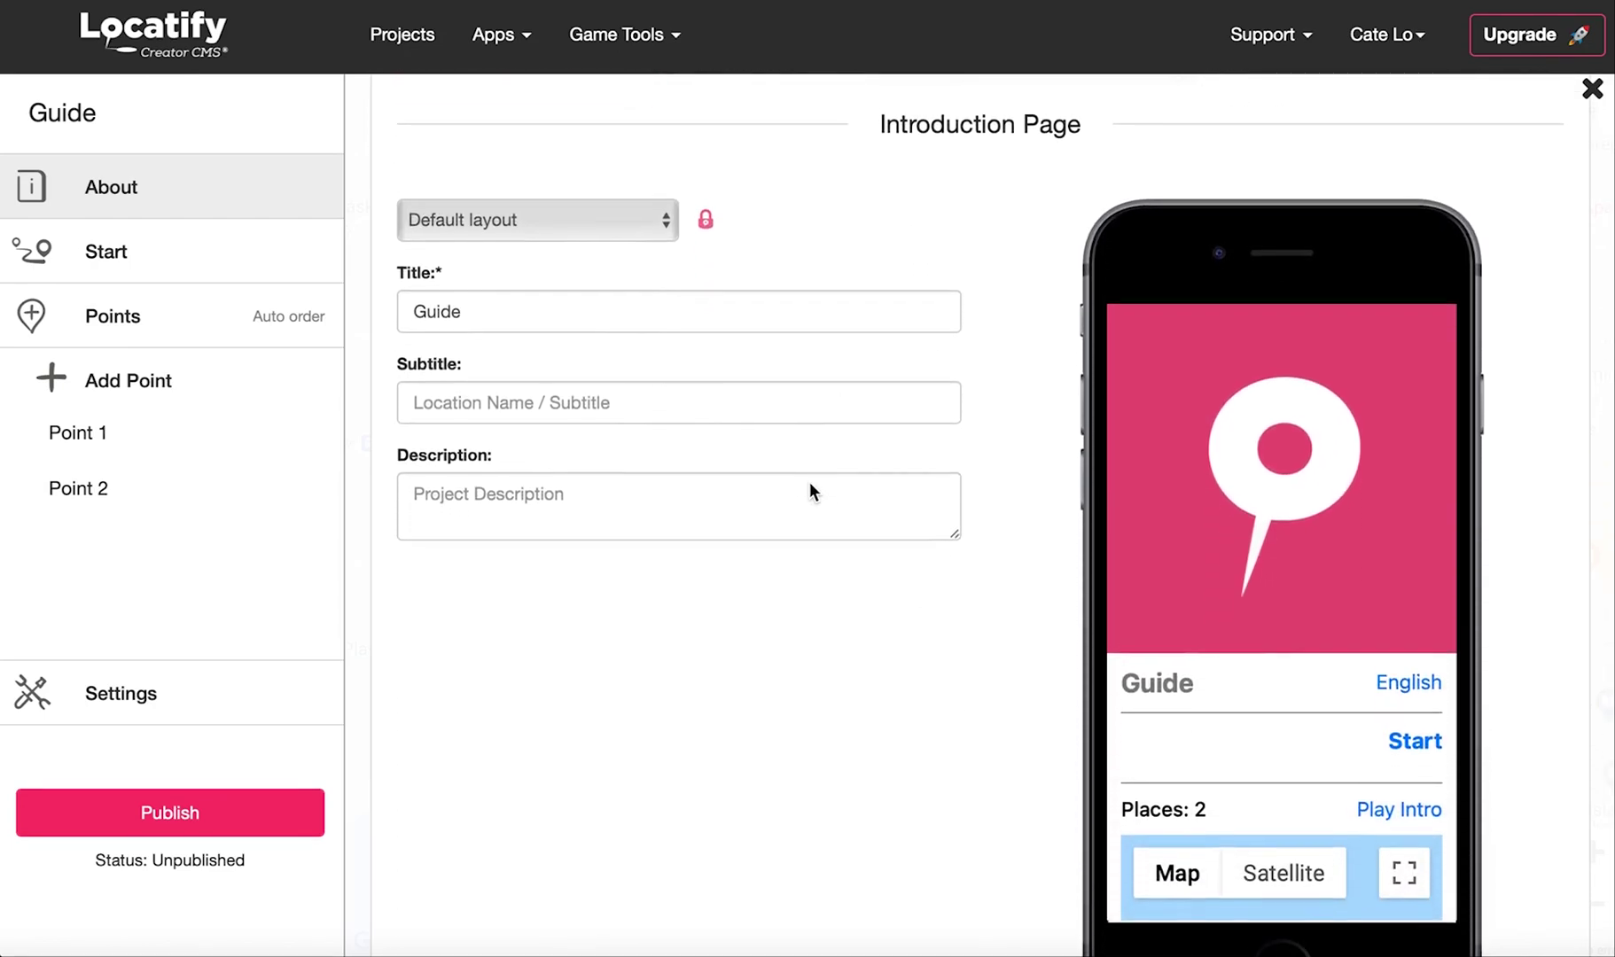
{"action": "left_click", "coordinate": [556, 306]}
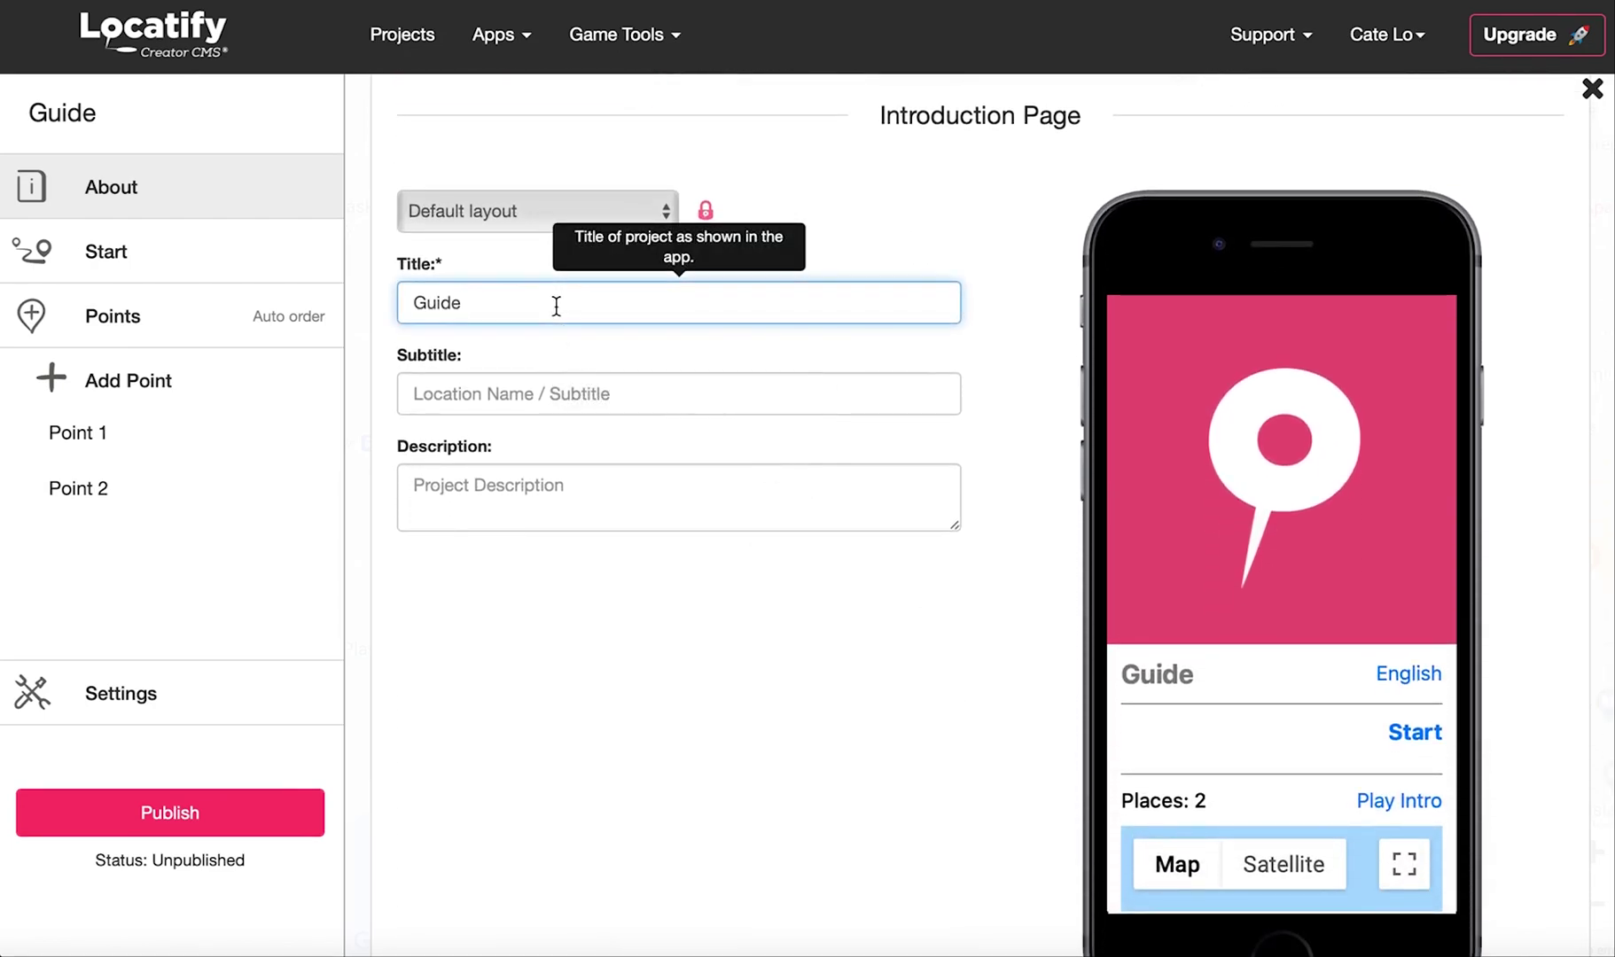
{"action": "type", "text": "1"}
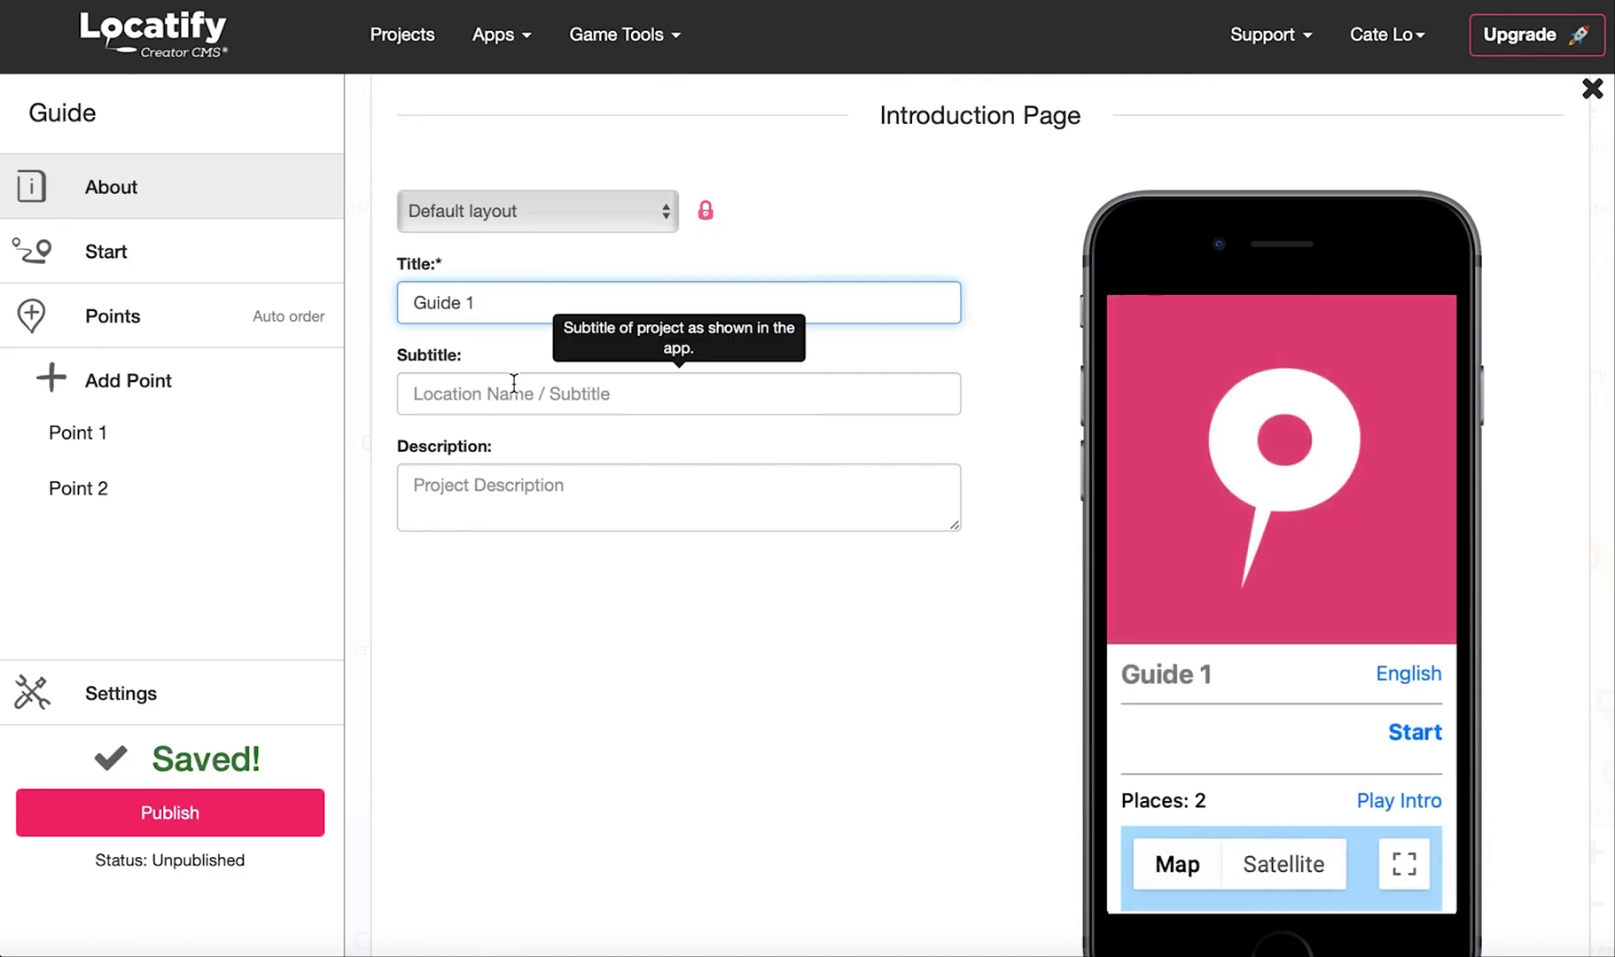
{"action": "left_click", "coordinate": [513, 383]}
{"action": "type", "text": "S"}
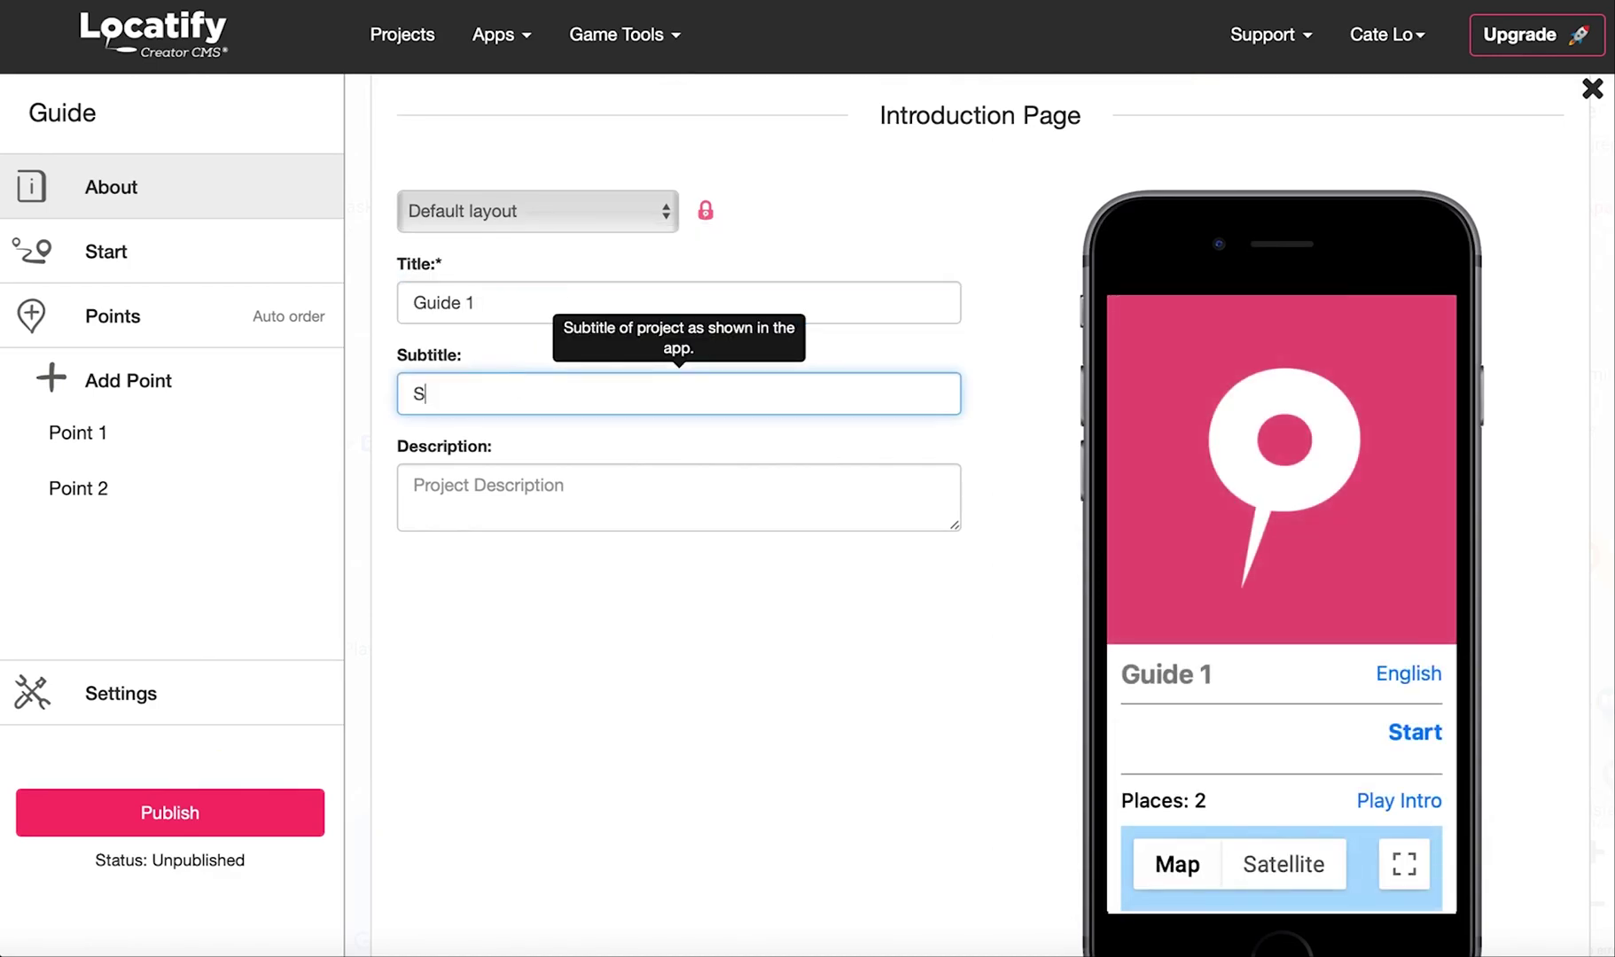
{"action": "type", "text": "ubtitle"}
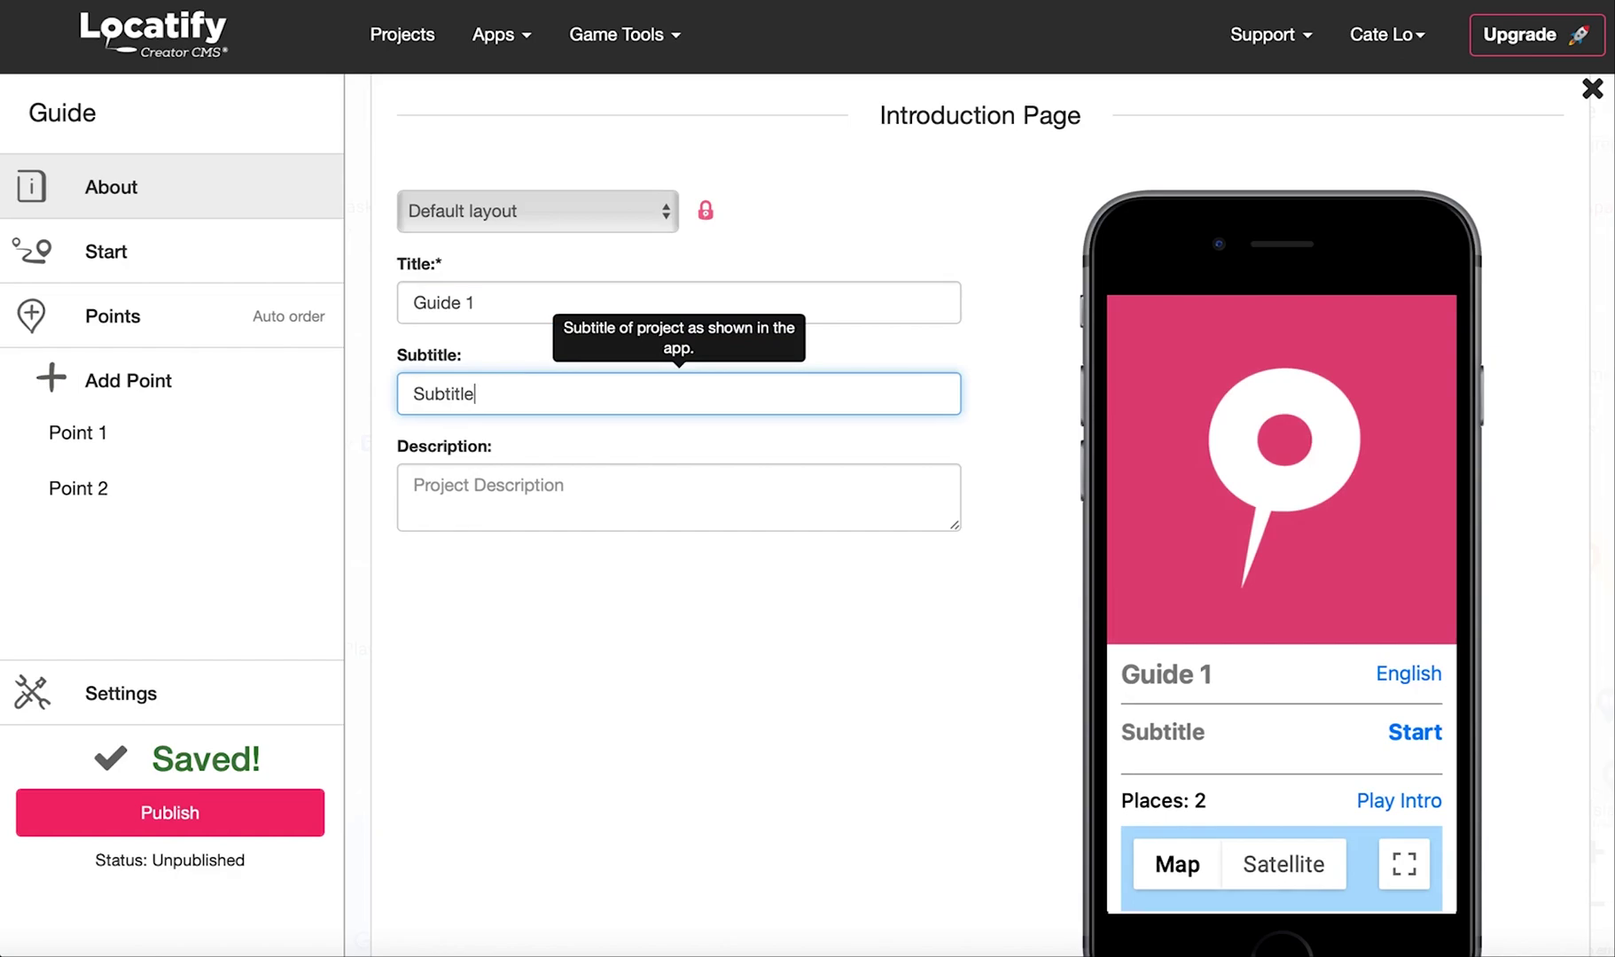
{"action": "left_click", "coordinate": [448, 489]}
{"action": "type", "text": "D"}
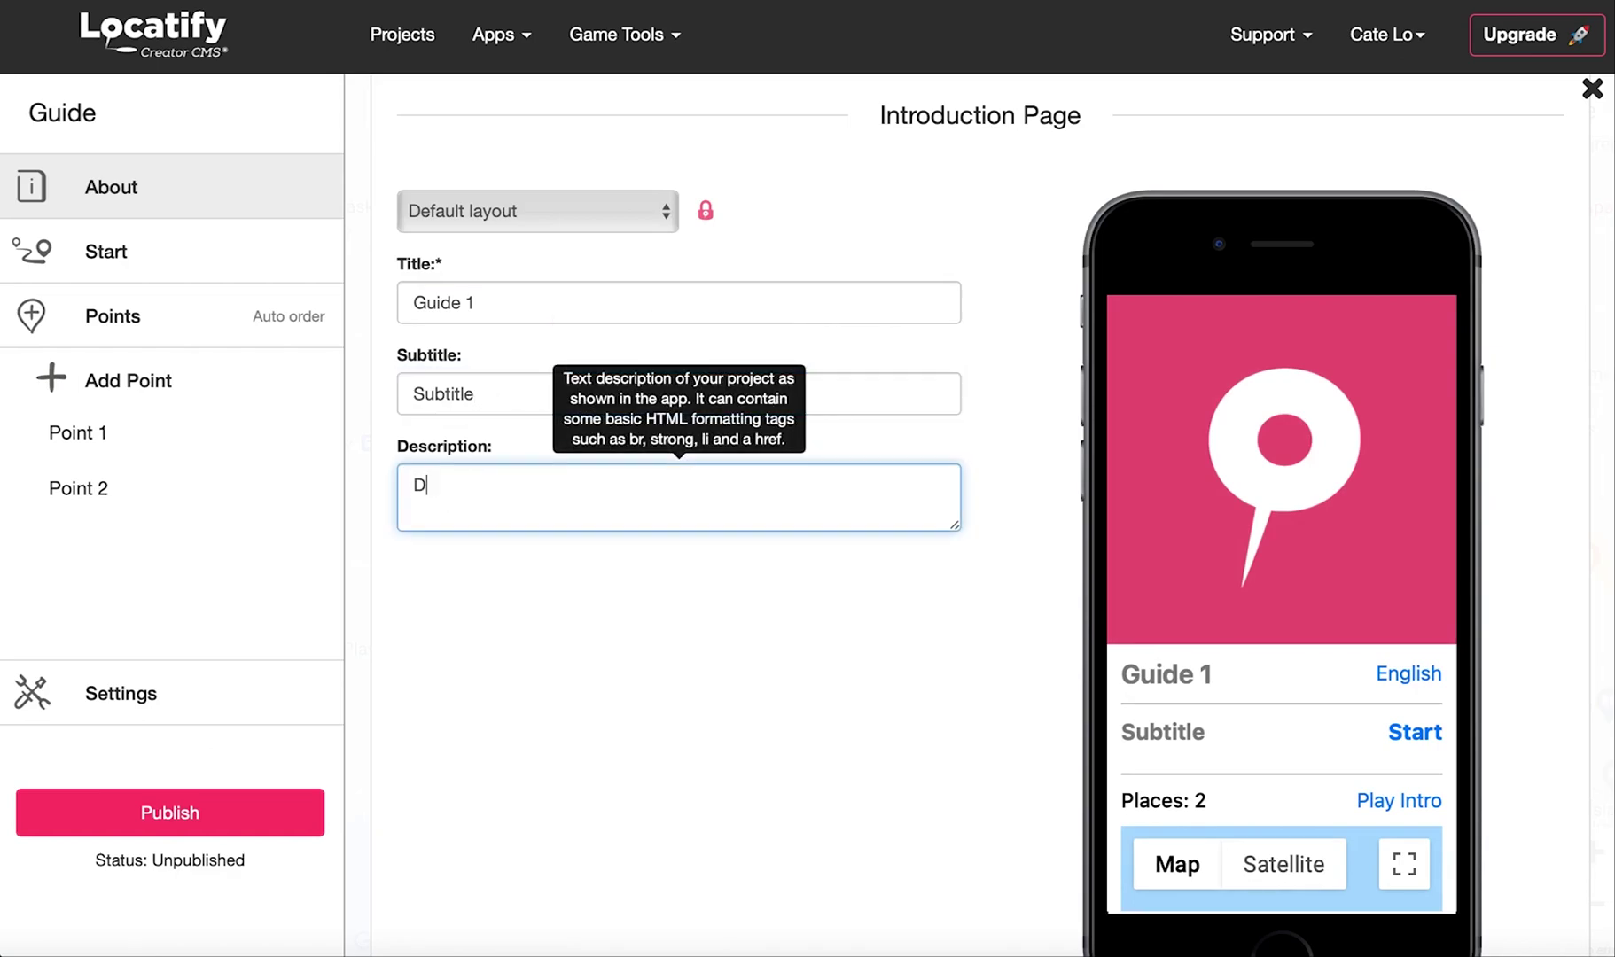
{"action": "type", "text": "escription"}
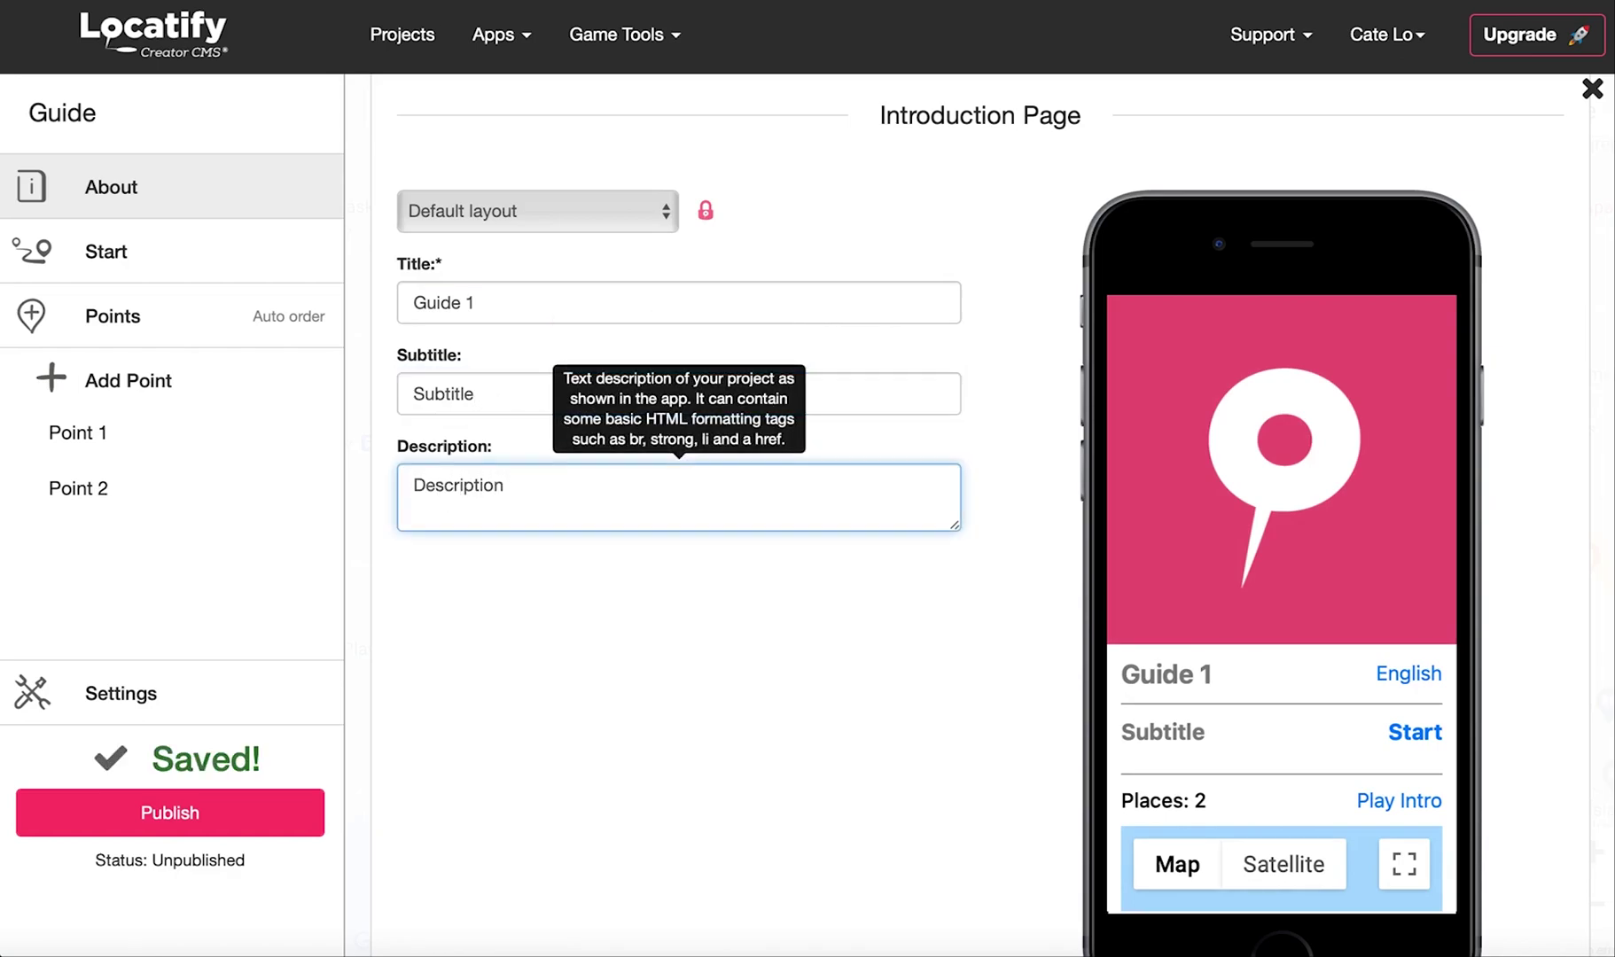
{"action": "left_click", "coordinate": [552, 646]}
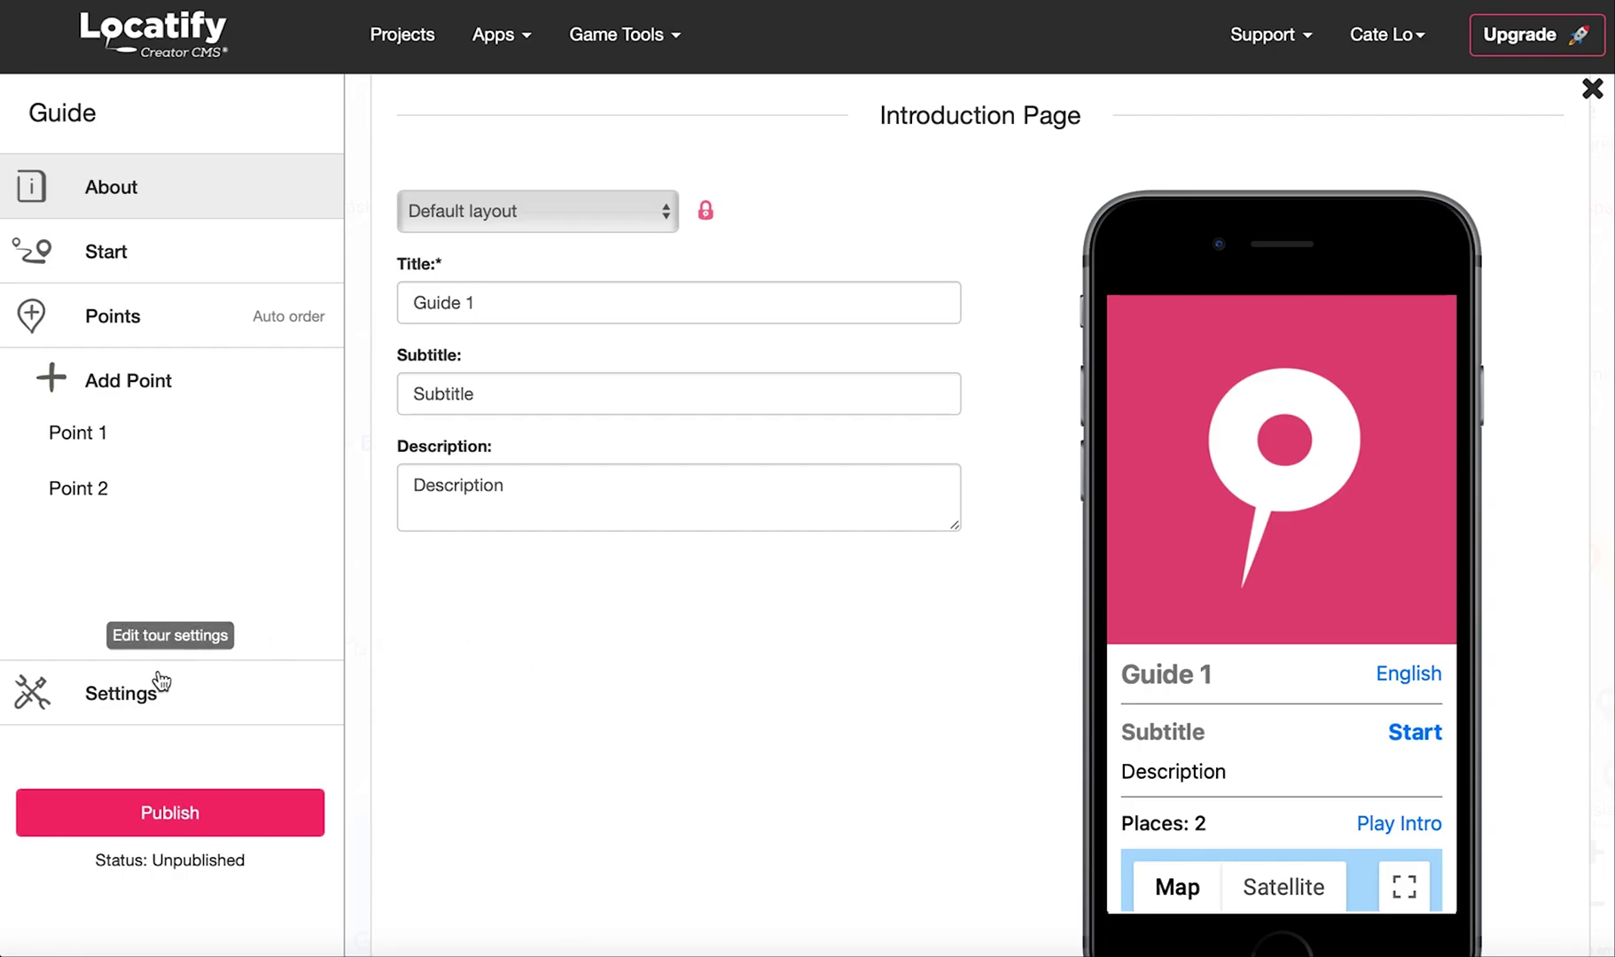
{"action": "left_click", "coordinate": [131, 703]}
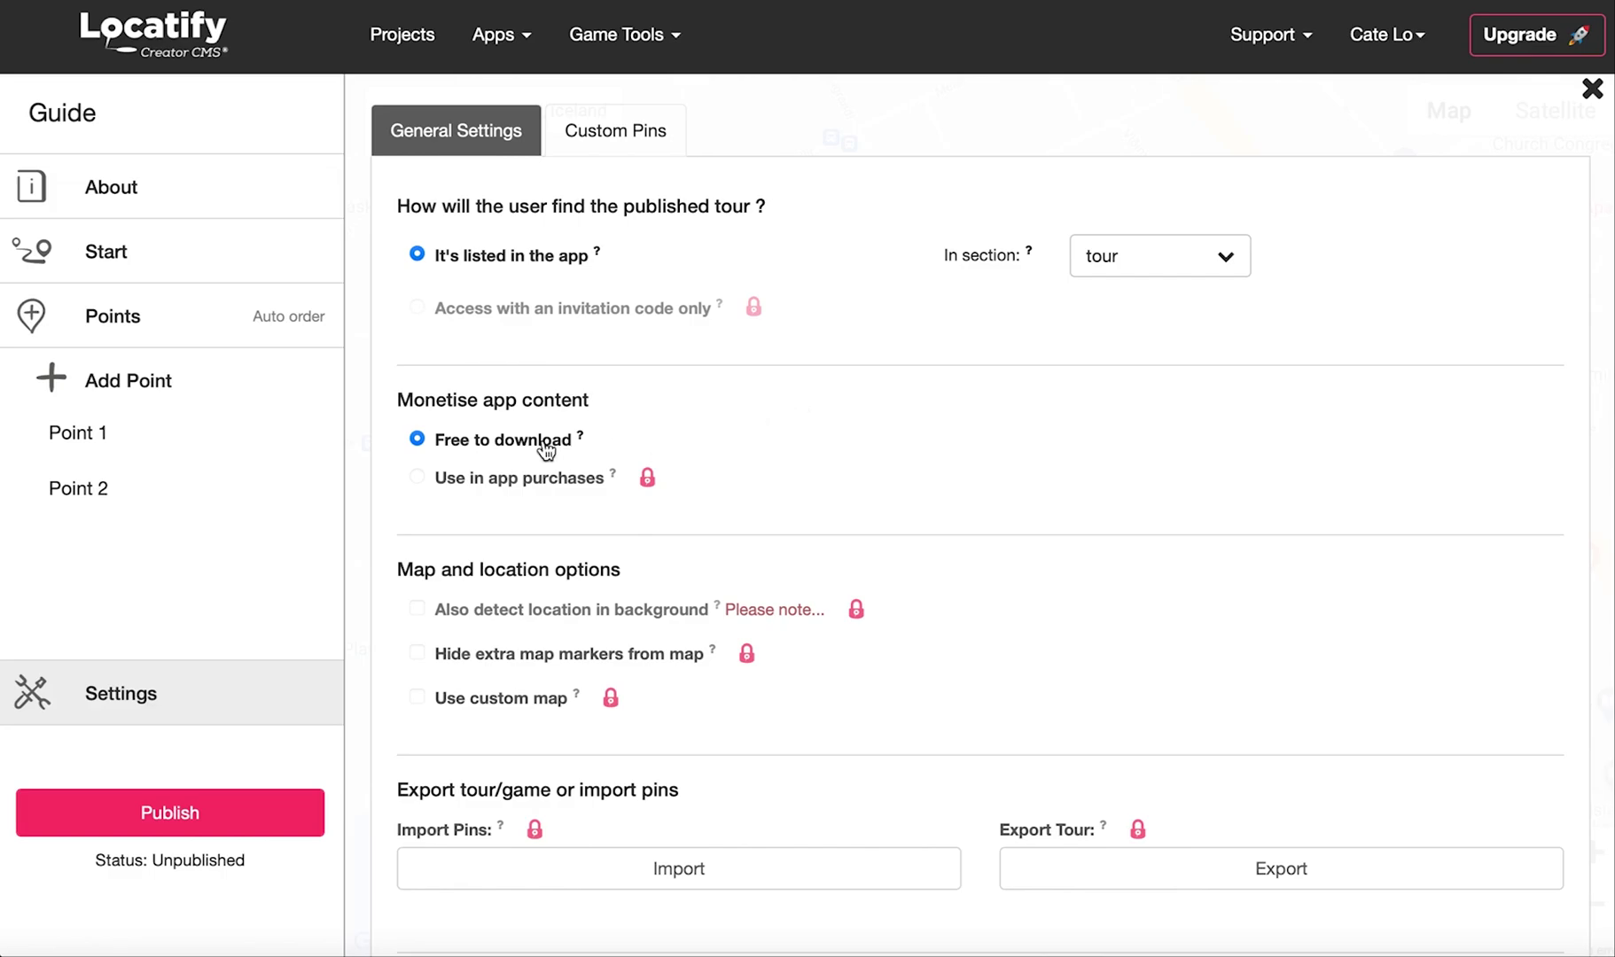
After reviewing the free, in-app tour settings, open the Start page's directions message
{"action": "left_click", "coordinate": [110, 263]}
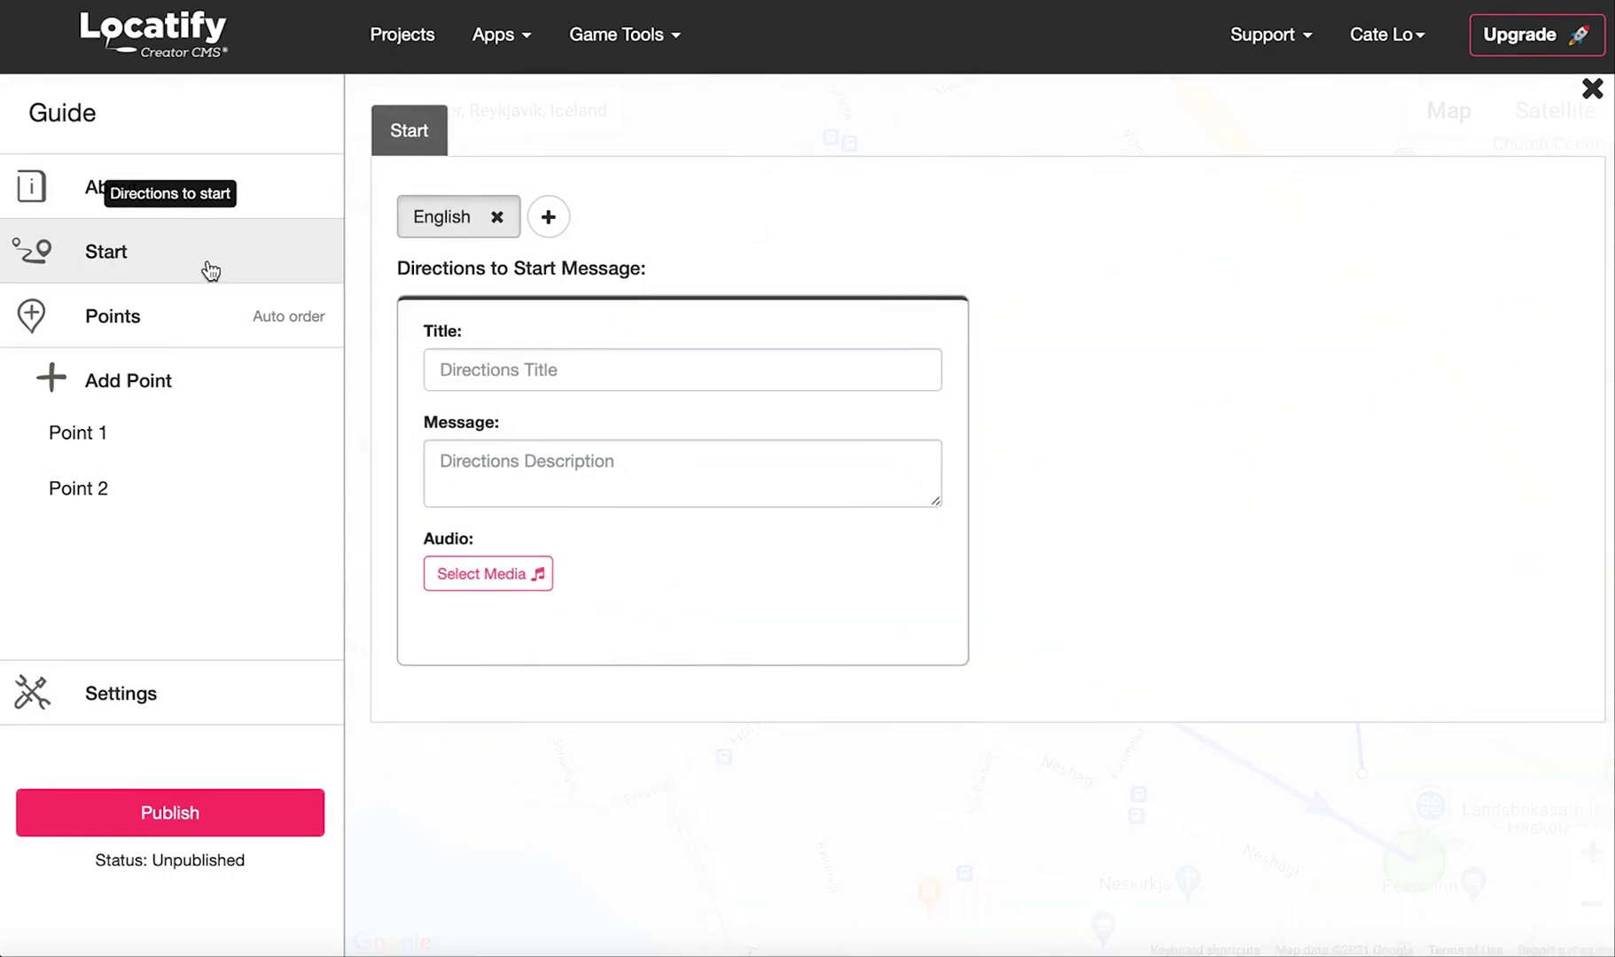
Give the start message the title 'Start' and the message text 'Directions'
{"action": "left_click", "coordinate": [479, 374]}
{"action": "type", "text": "Start"}
{"action": "left_click", "coordinate": [490, 467]}
{"action": "type", "text": "Di"}
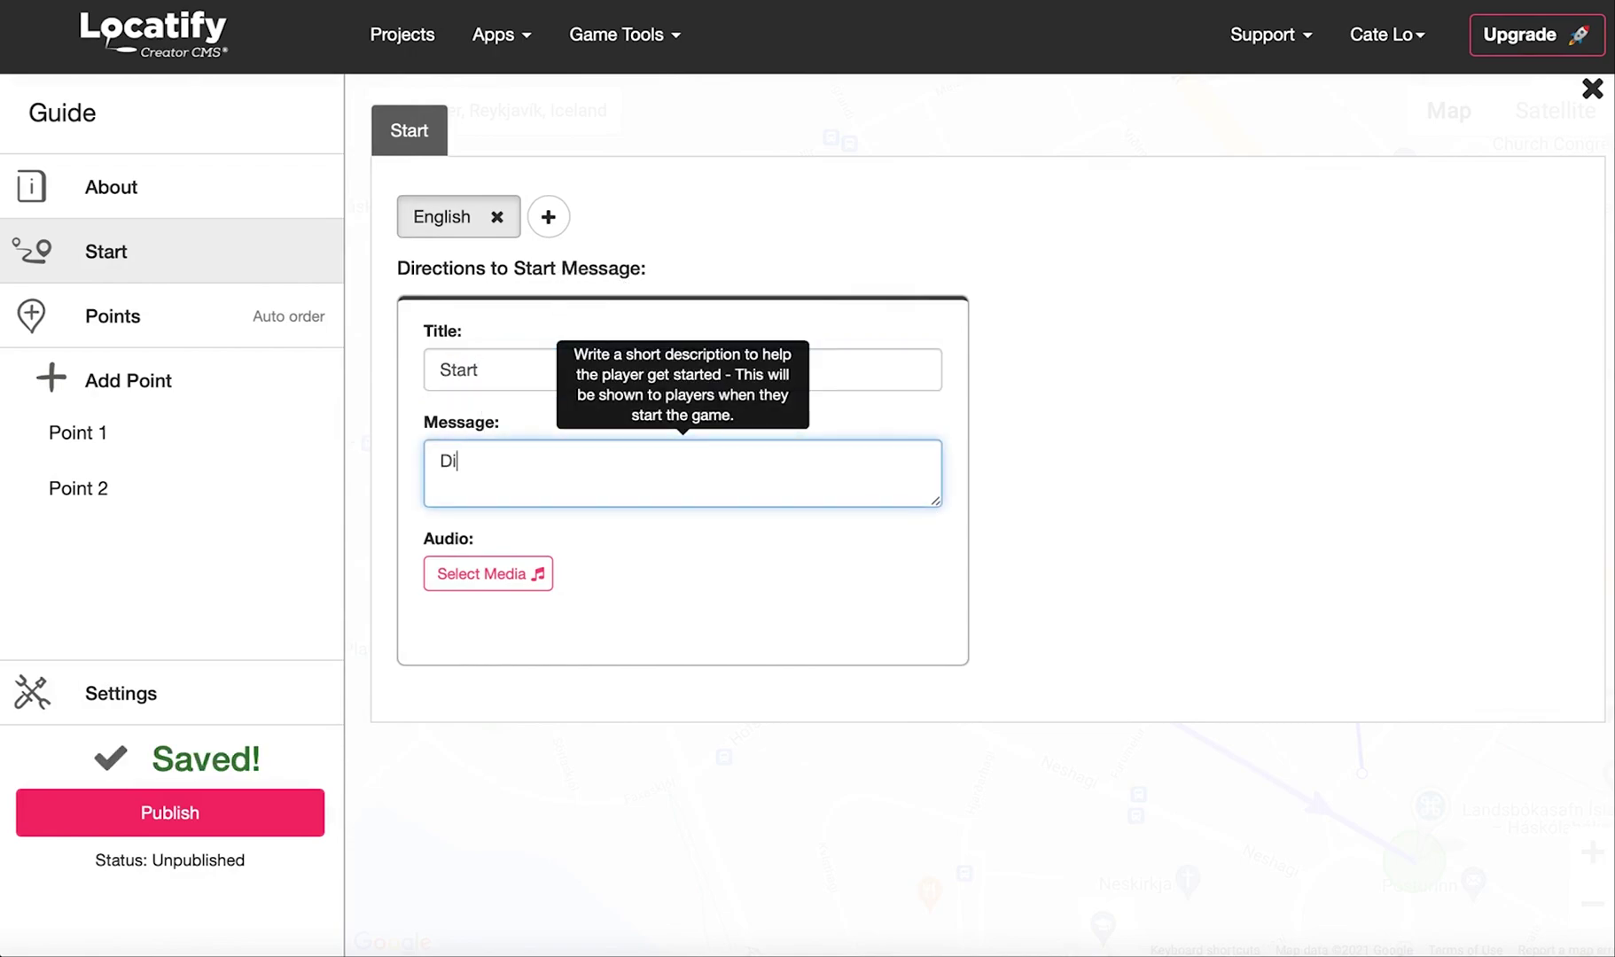
{"action": "type", "text": "rections"}
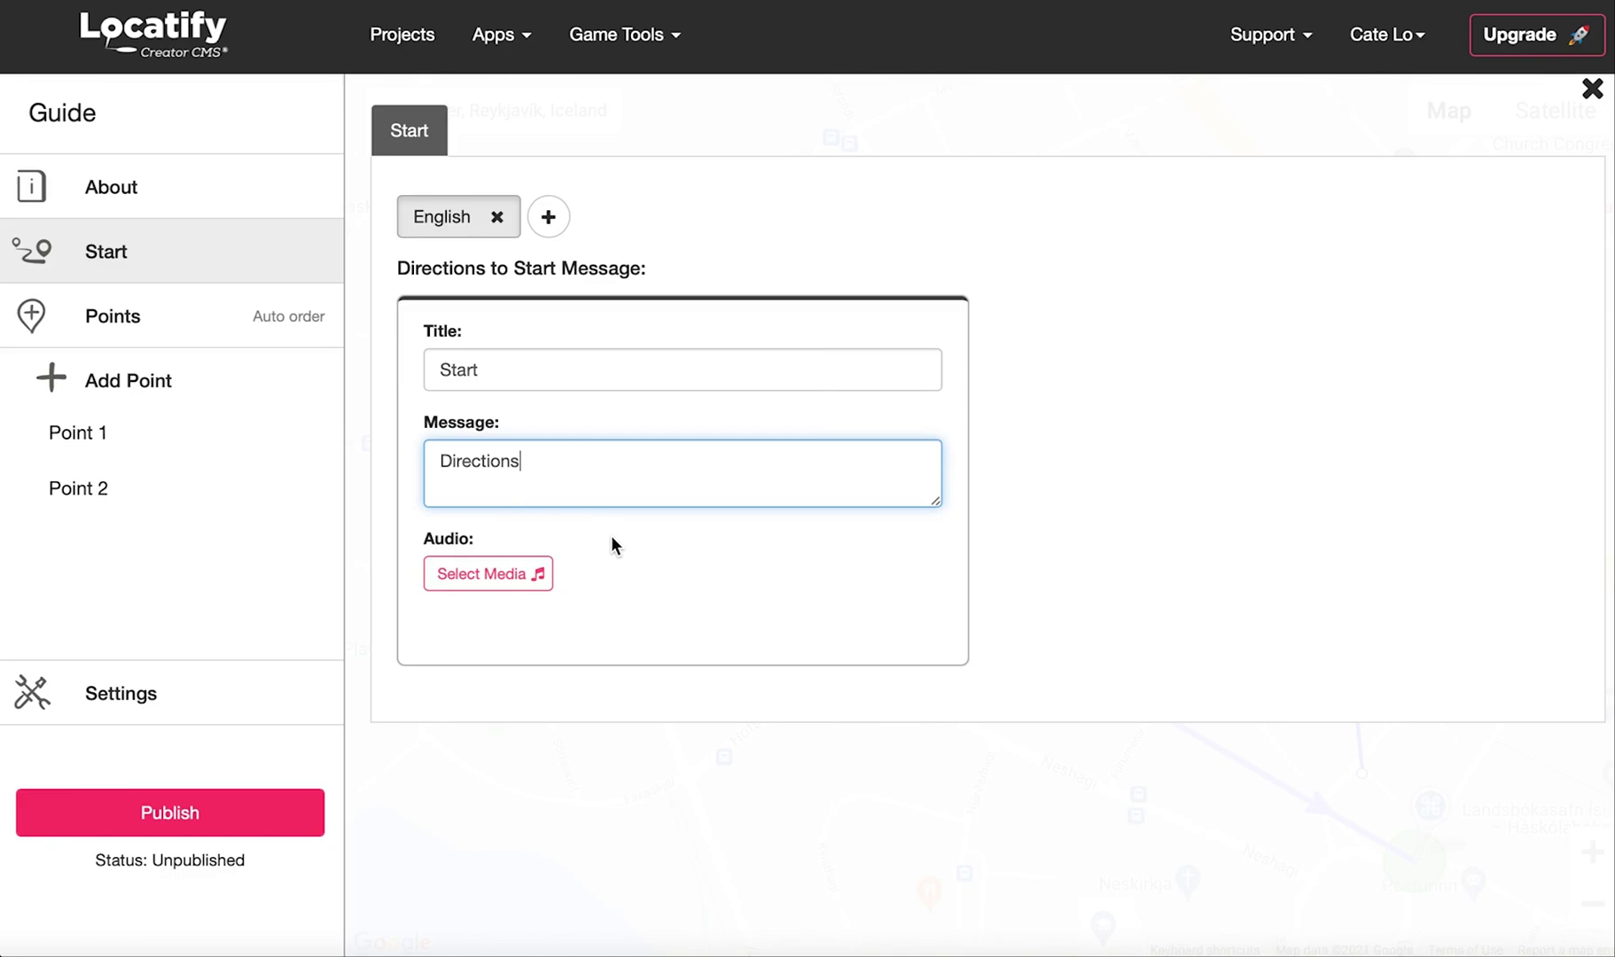
{"action": "left_click", "coordinate": [171, 814]}
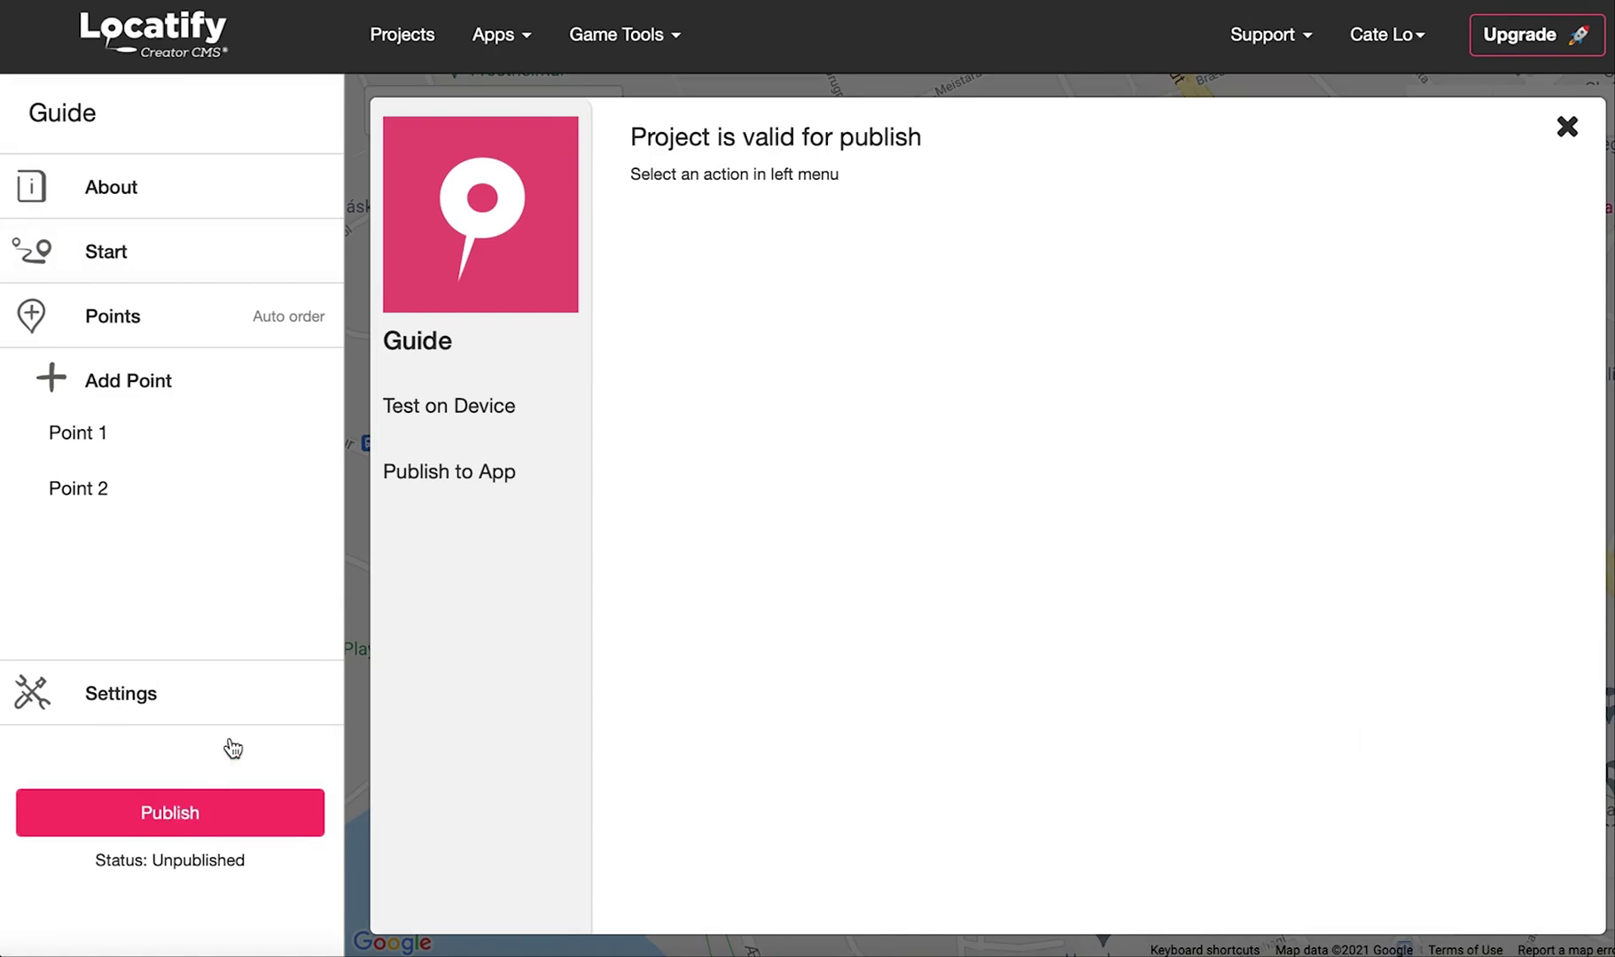
Choose Test on Device and reveal the SmartGuide QR codes for App Store and Google Play
{"action": "left_click", "coordinate": [437, 409]}
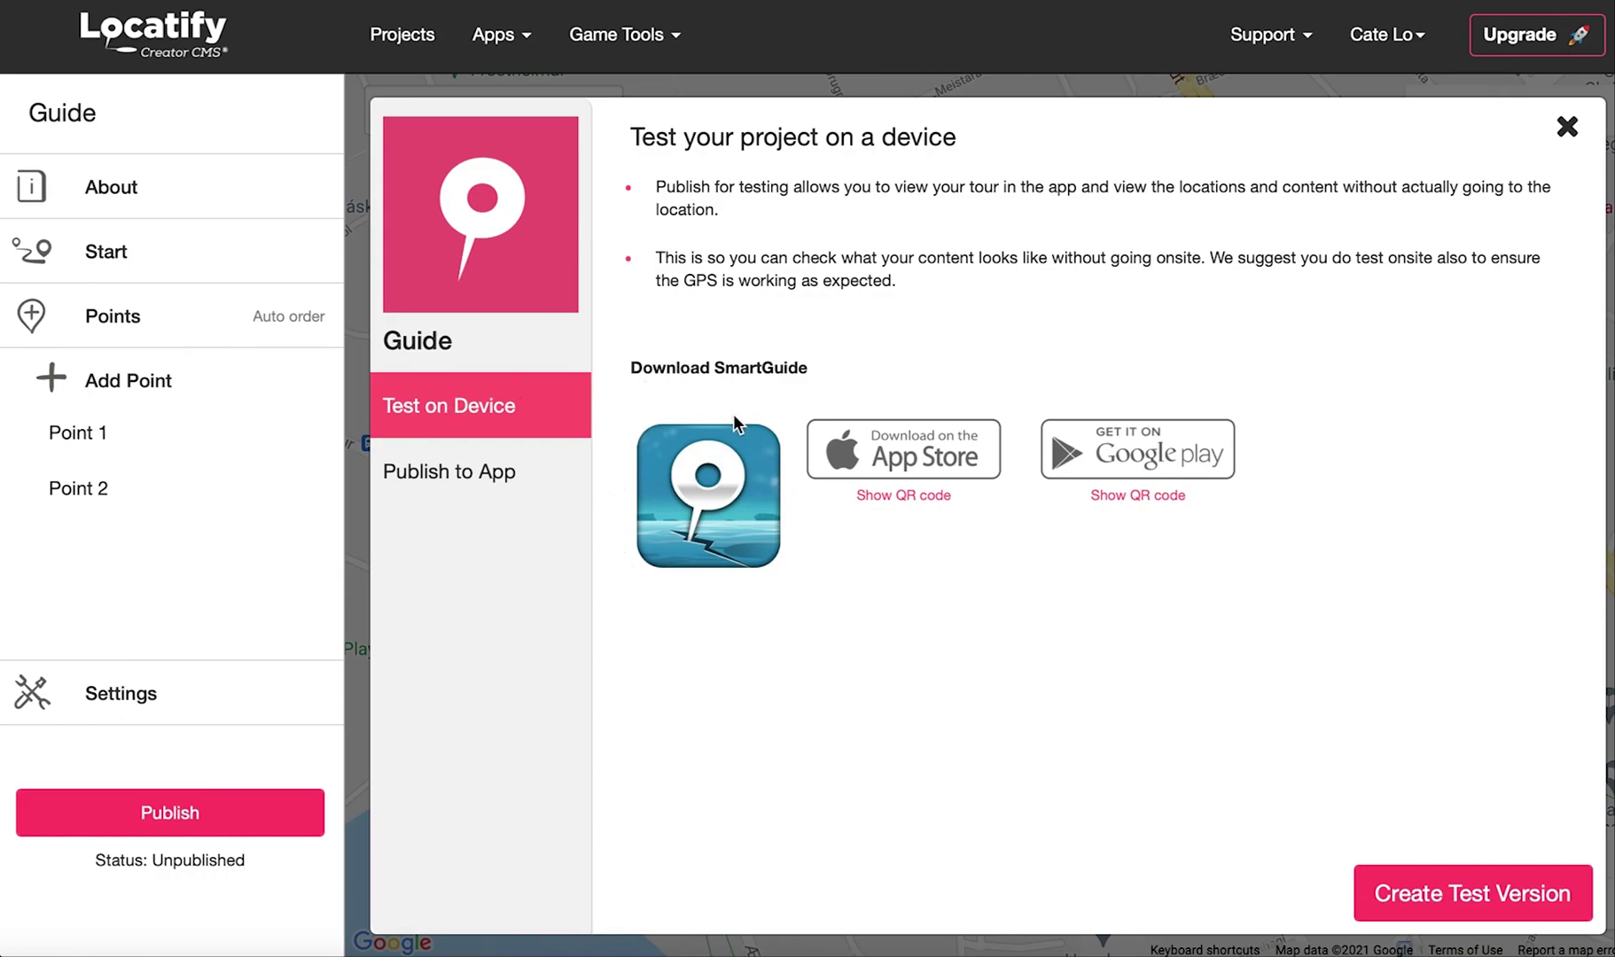
{"action": "left_click", "coordinate": [893, 494]}
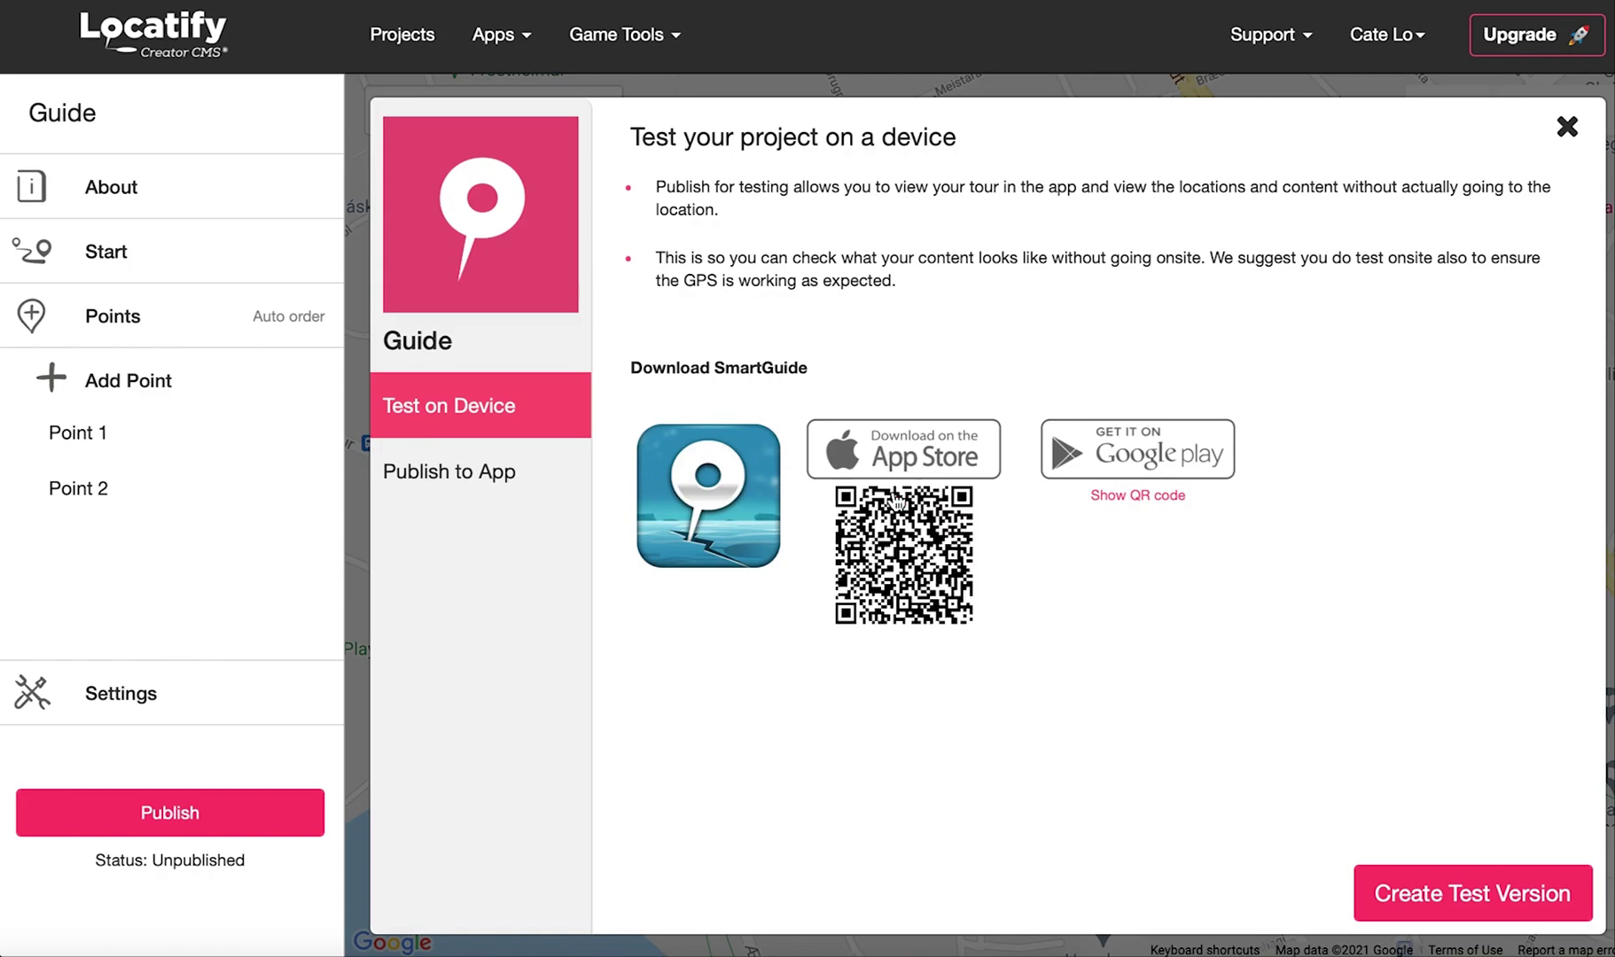
{"action": "left_click", "coordinate": [1118, 496]}
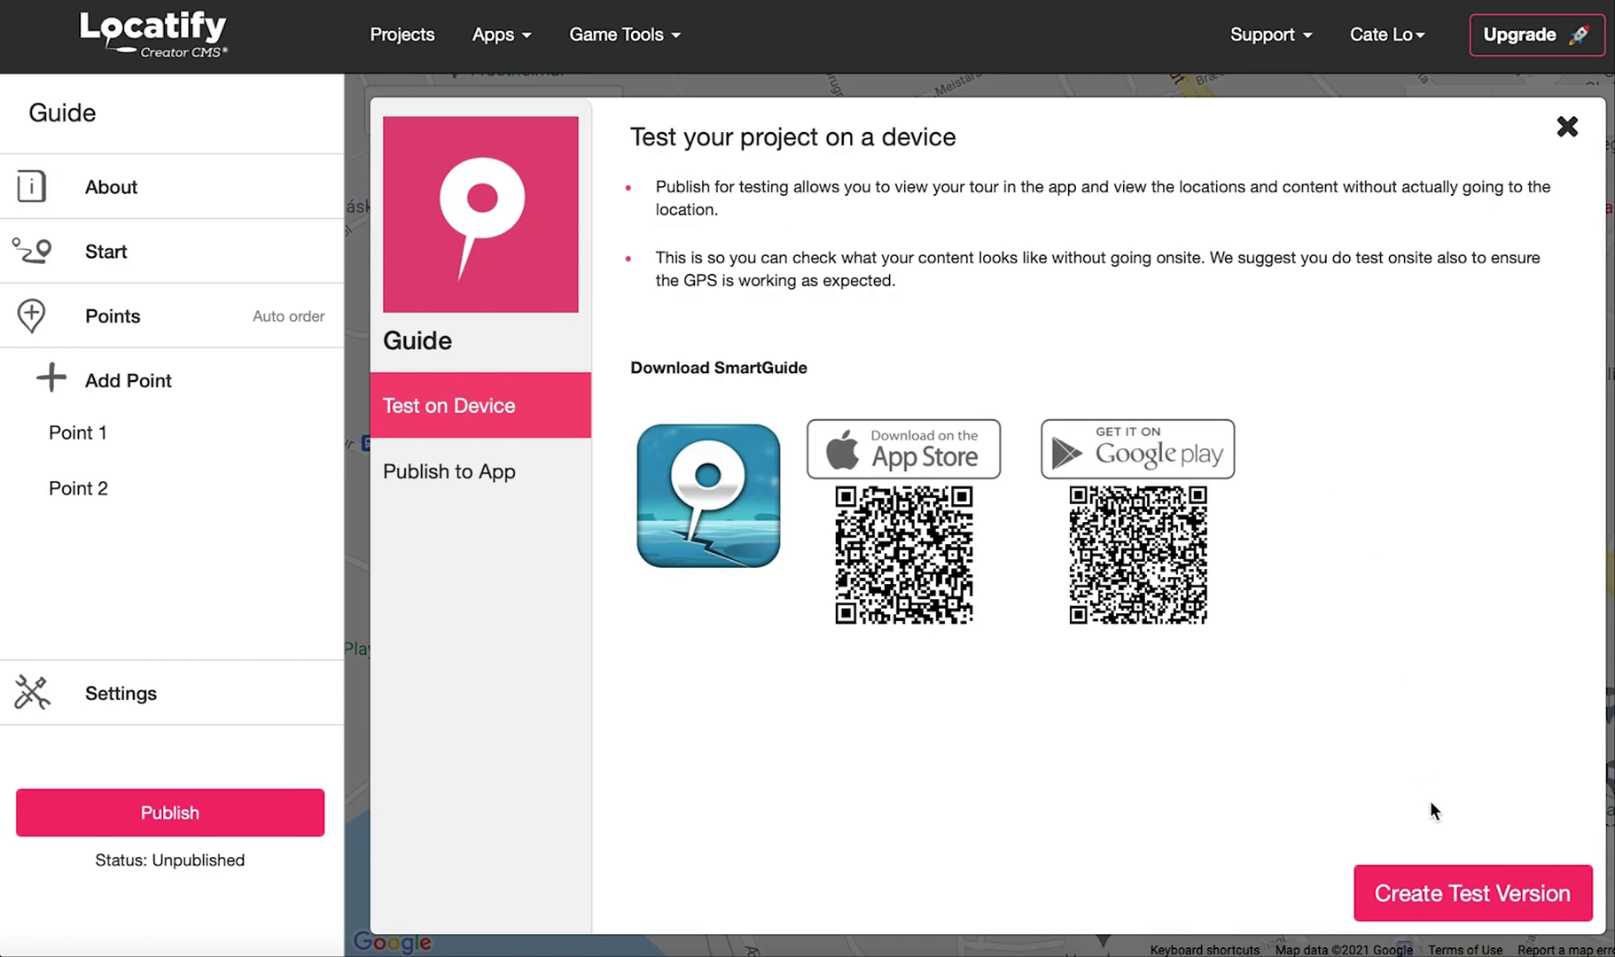
Create a test version of the tour to get its test QR code and invitation code
{"action": "left_click", "coordinate": [1452, 891]}
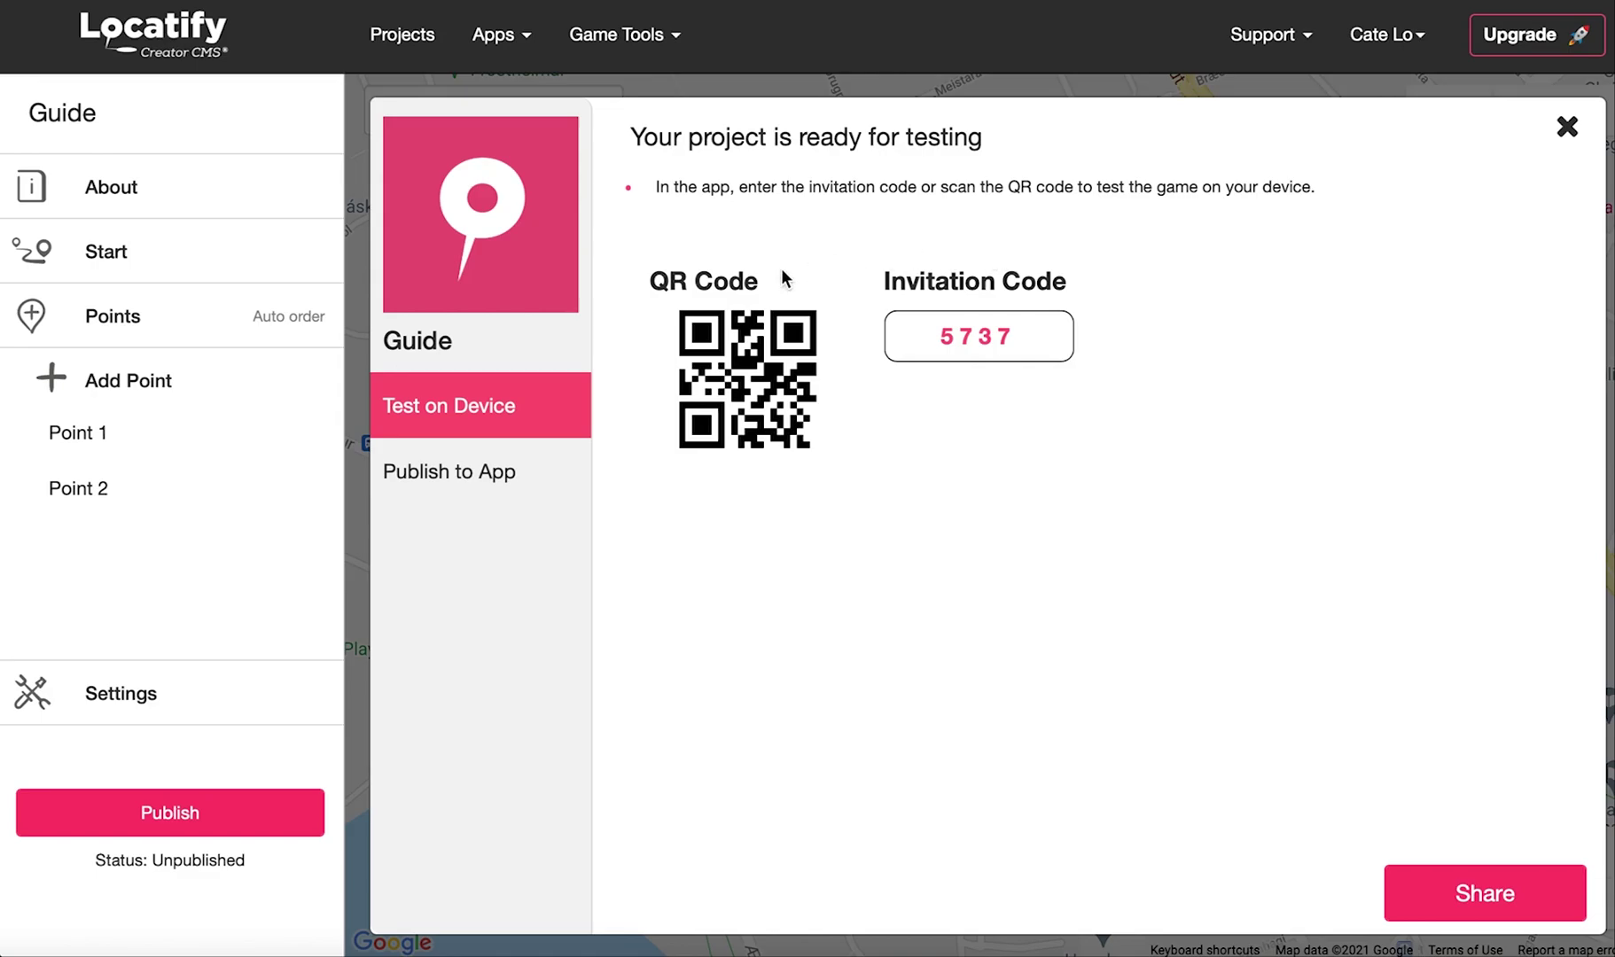
View the Publish to App plans with Single Project priced monthly at €49
{"action": "left_click", "coordinate": [458, 472]}
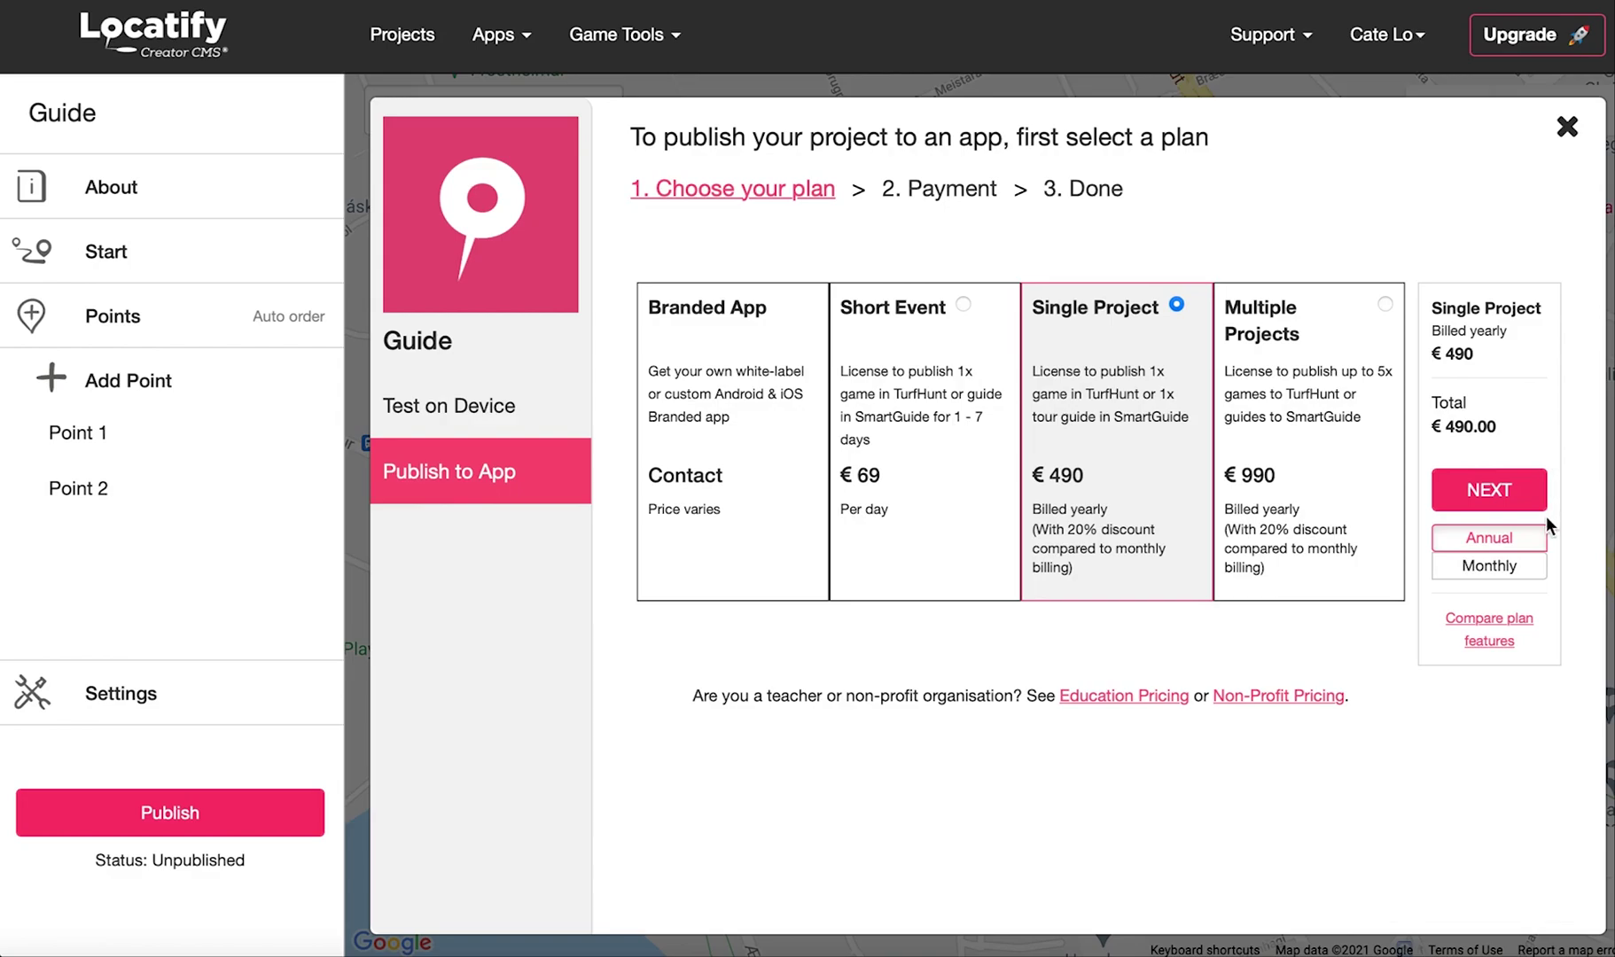
{"action": "left_click", "coordinate": [1508, 570]}
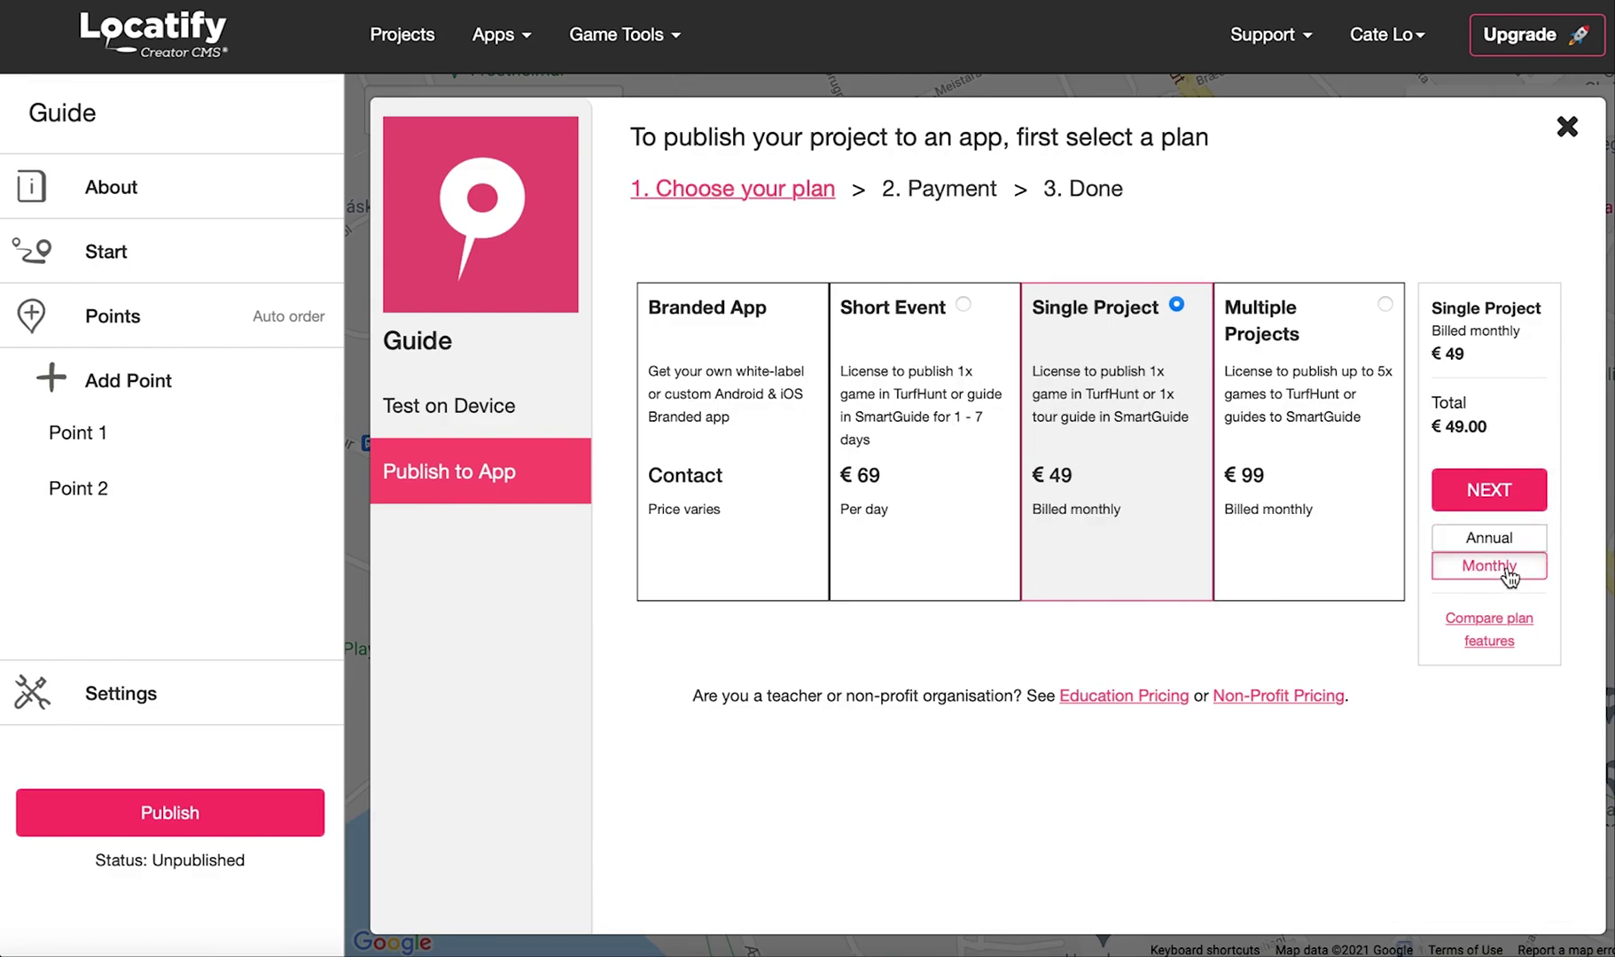